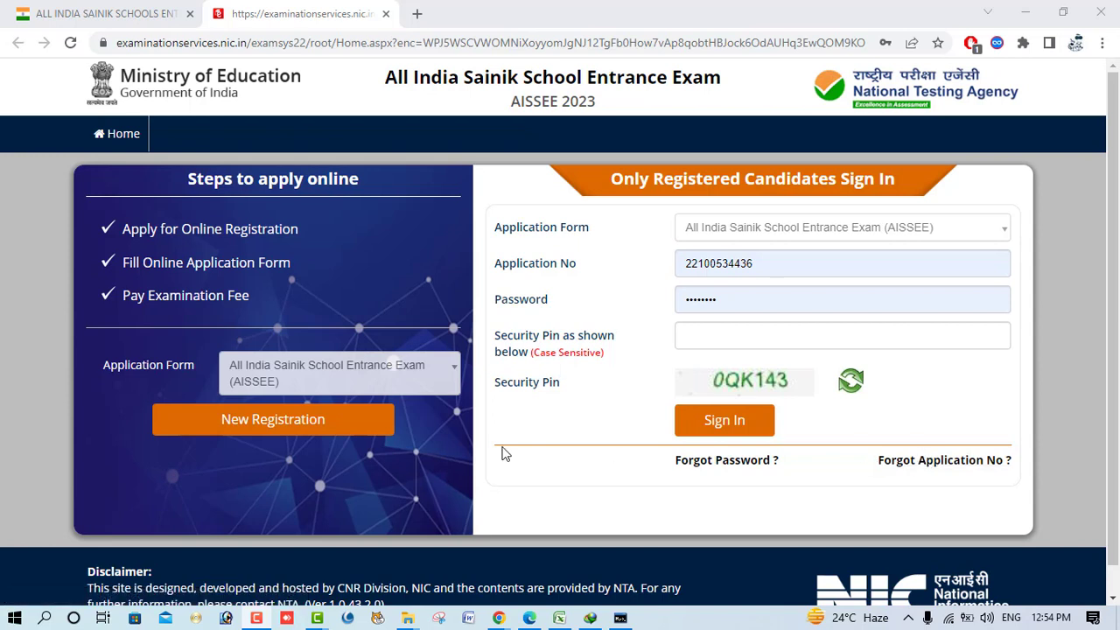
# - Start a new candidate registration from the AISSEE 2023 home page
pyautogui.click(290, 430)
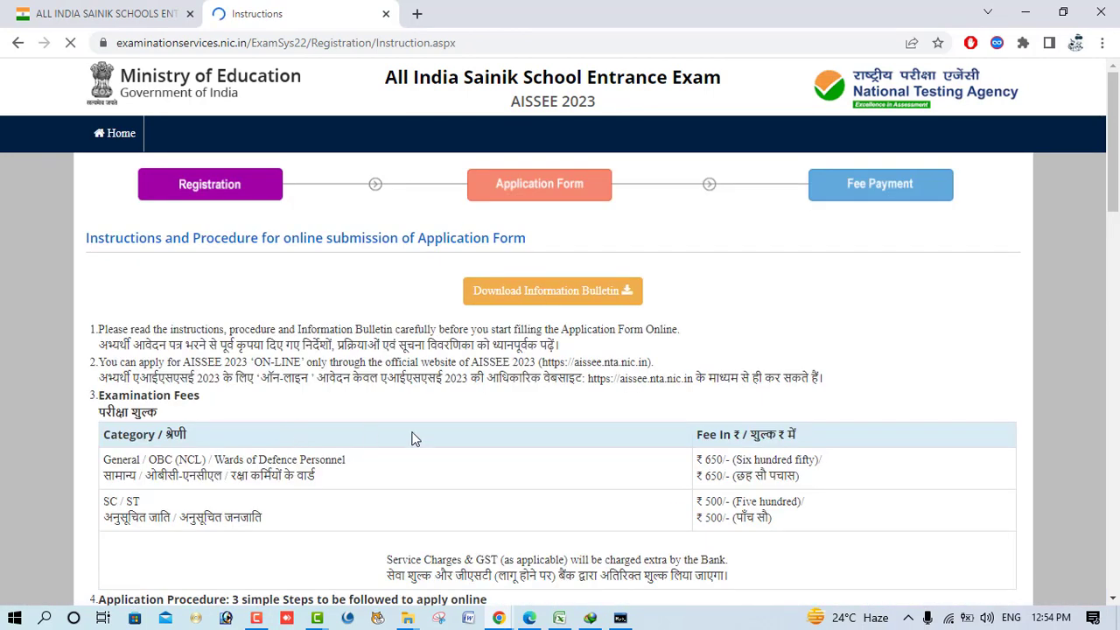
# - Read through the instructions, tick the information-bulletin declaration and proceed to the application form
pyautogui.moveTo(705, 459); pyautogui.dragTo(740, 460)
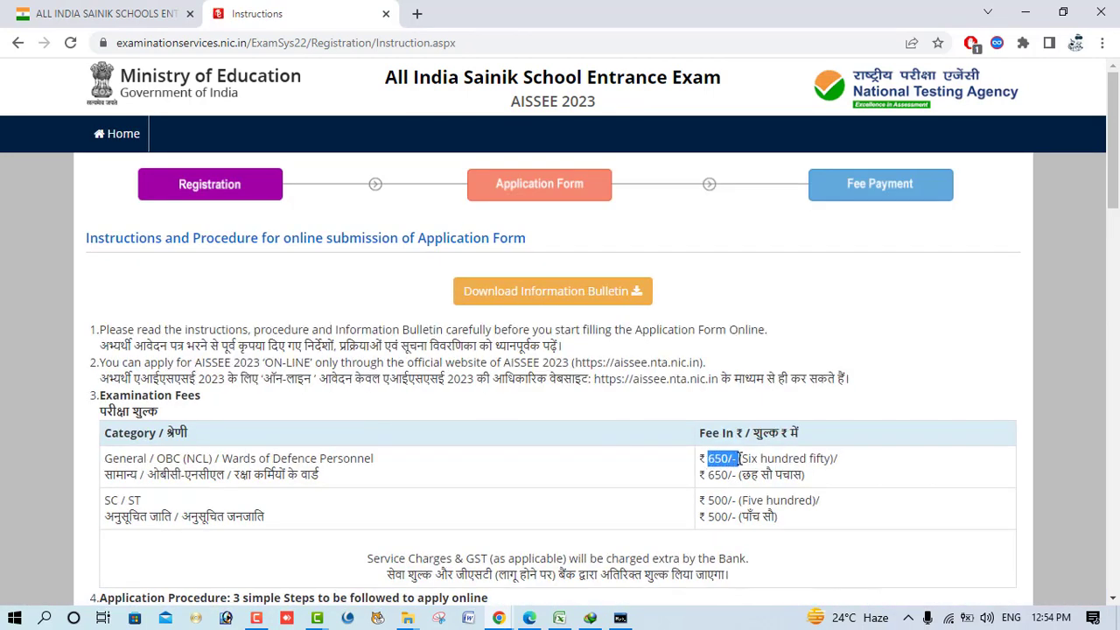
pyautogui.scroll(-1, 657, 486)
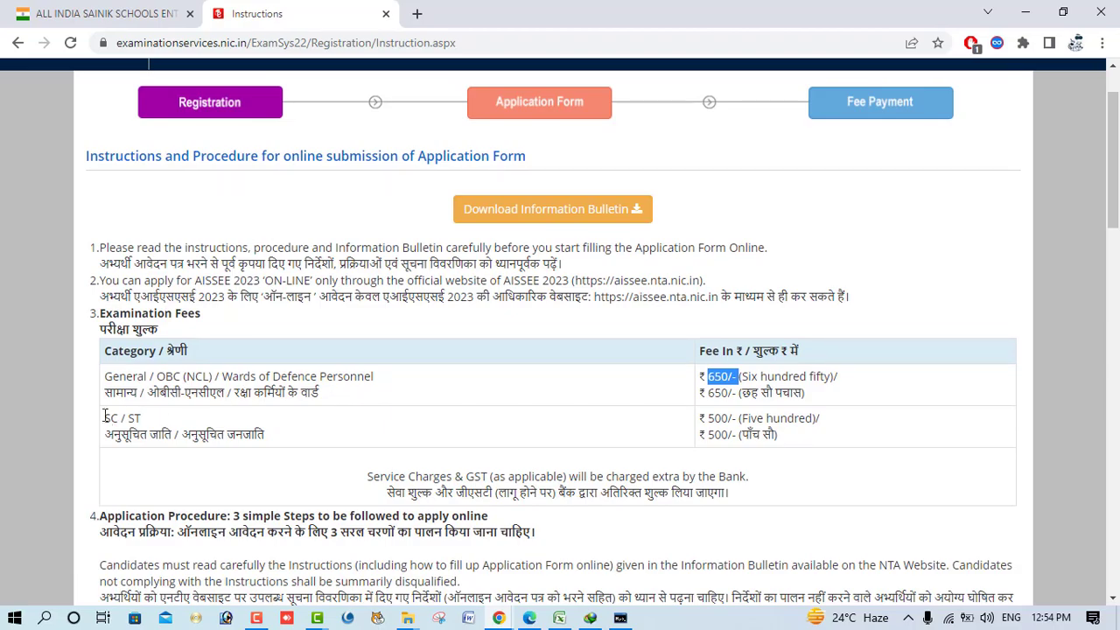
pyautogui.scroll(-8, 727, 426)
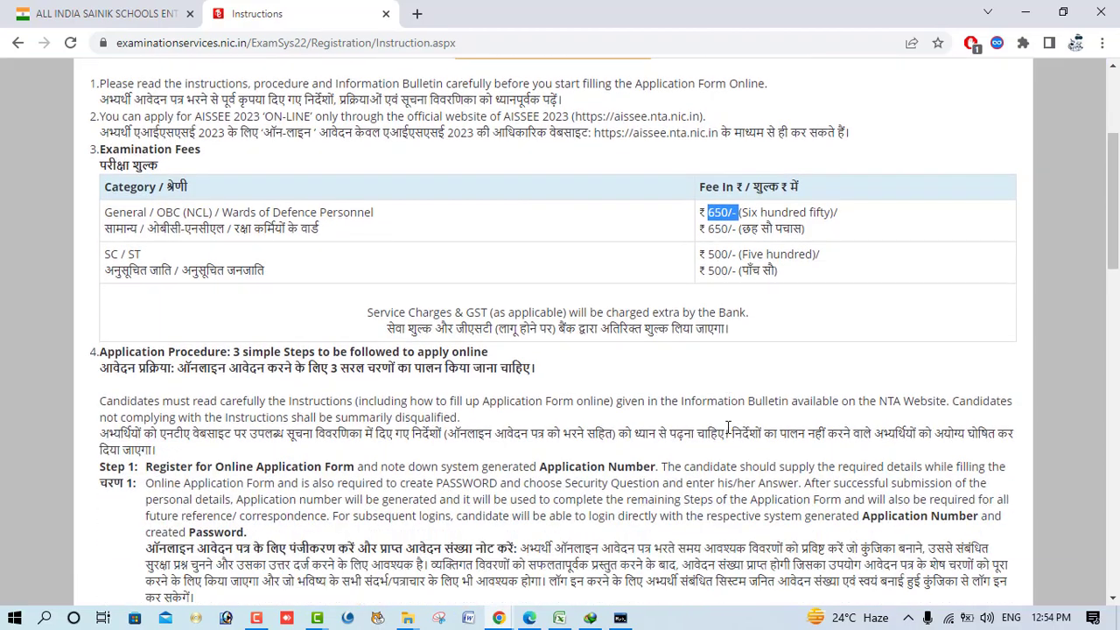
pyautogui.scroll(-3, 727, 434)
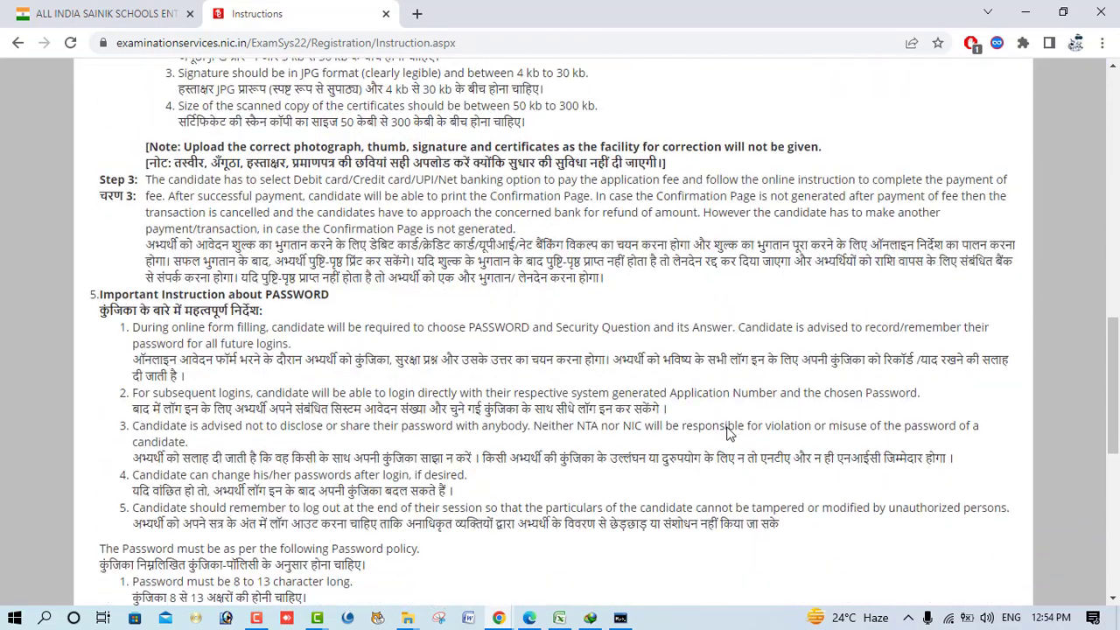
pyautogui.scroll(-6, 727, 433)
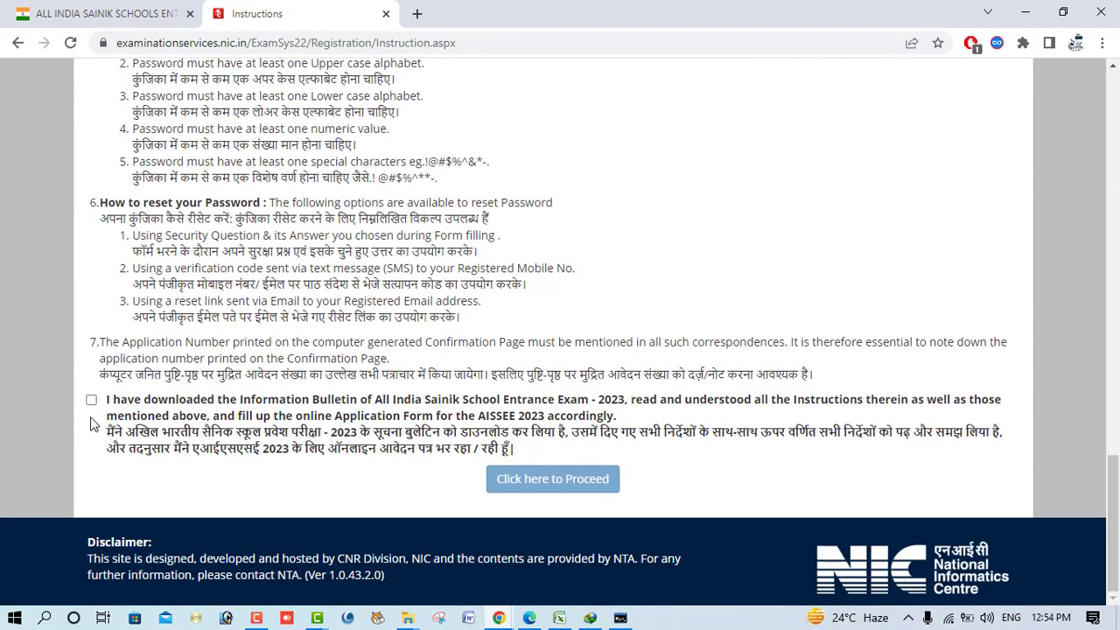
pyautogui.click(91, 401)
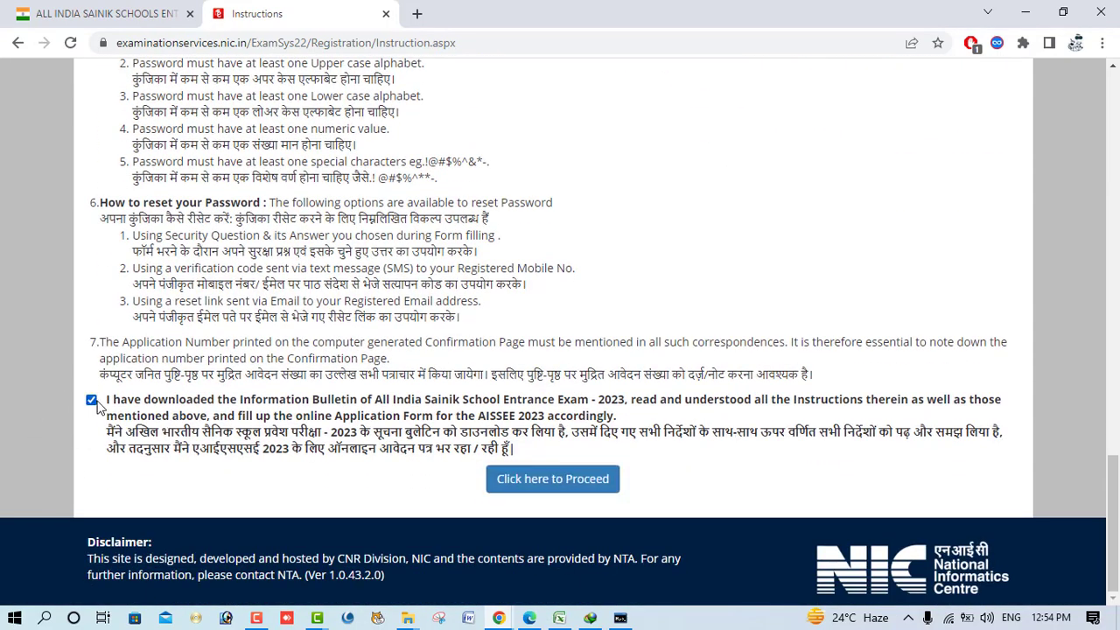
pyautogui.click(565, 482)
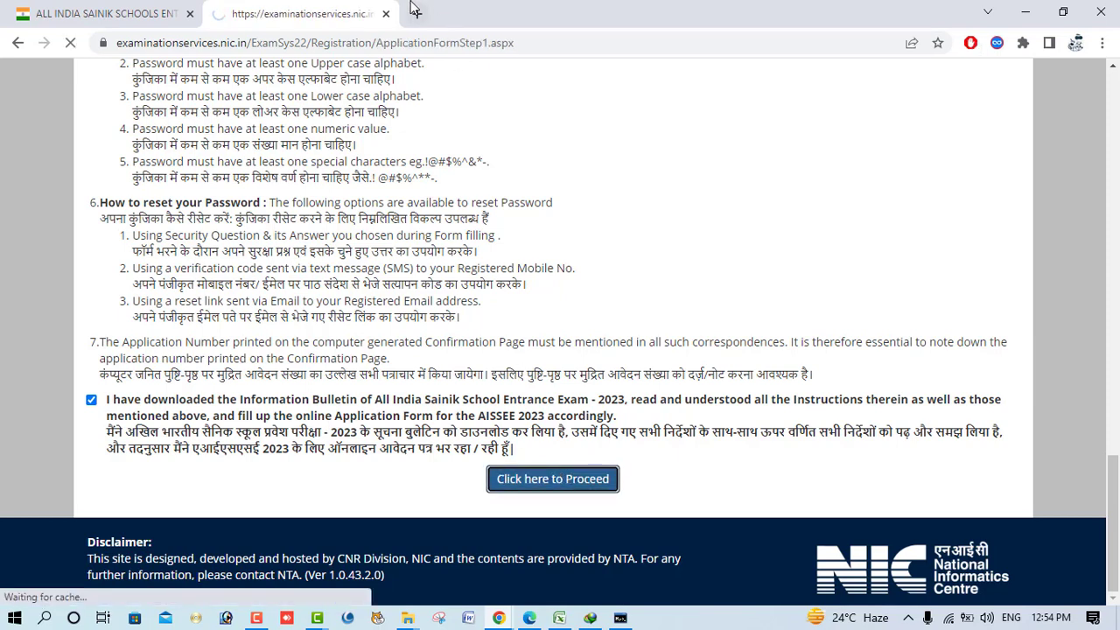
pyautogui.click(411, 15)
# - Open the Gmail inbox in a new tab, then switch back to the application form tab
pyautogui.write('A')
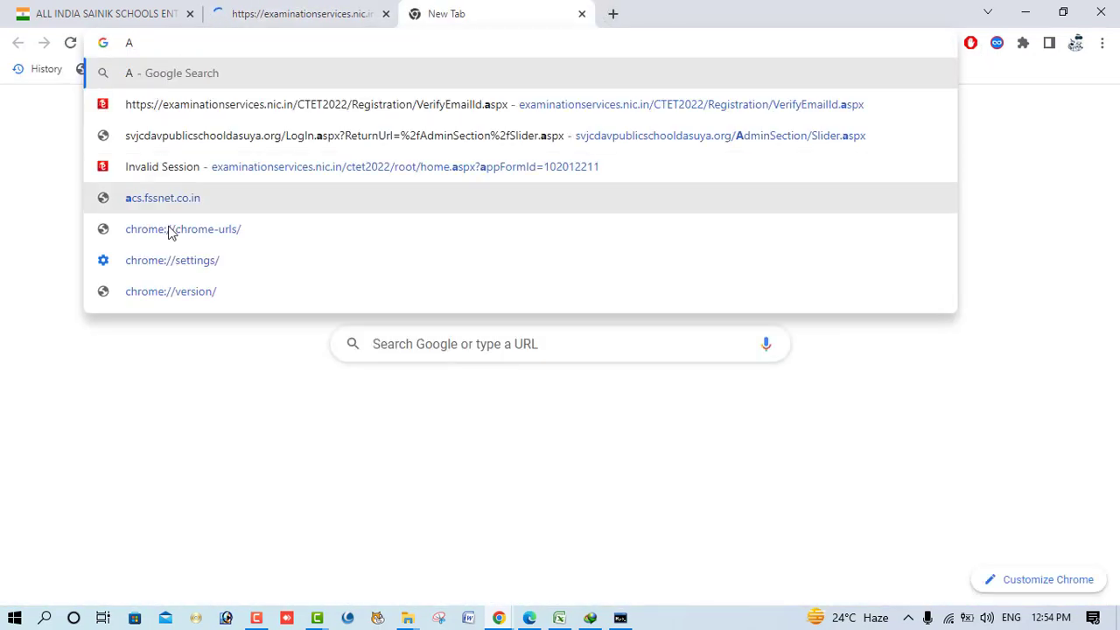
pyautogui.write('RUN')
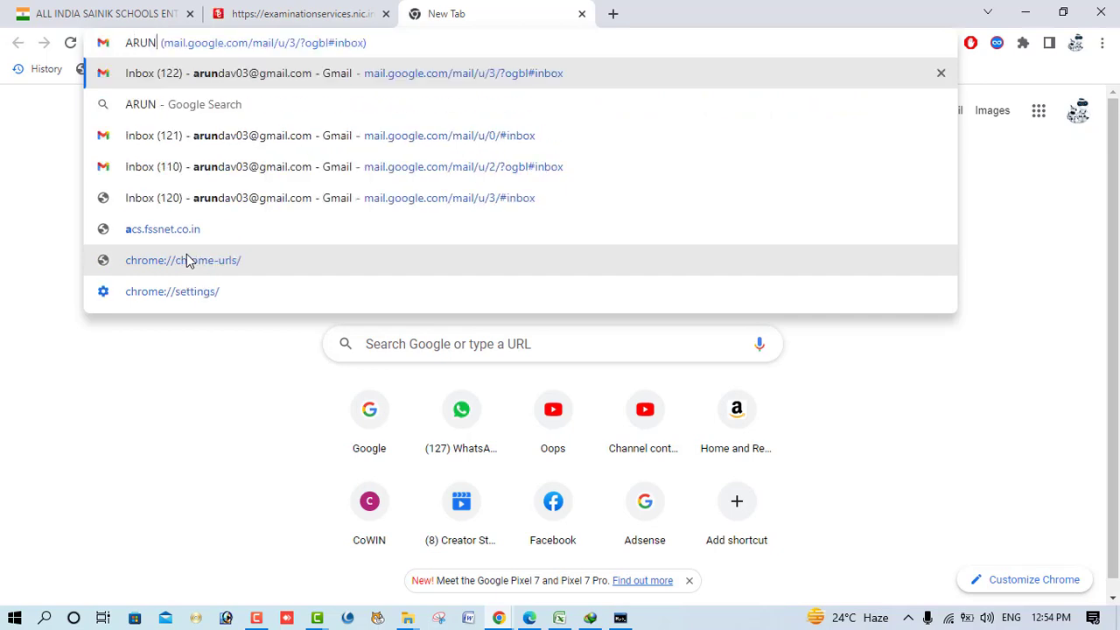
pyautogui.click(267, 254)
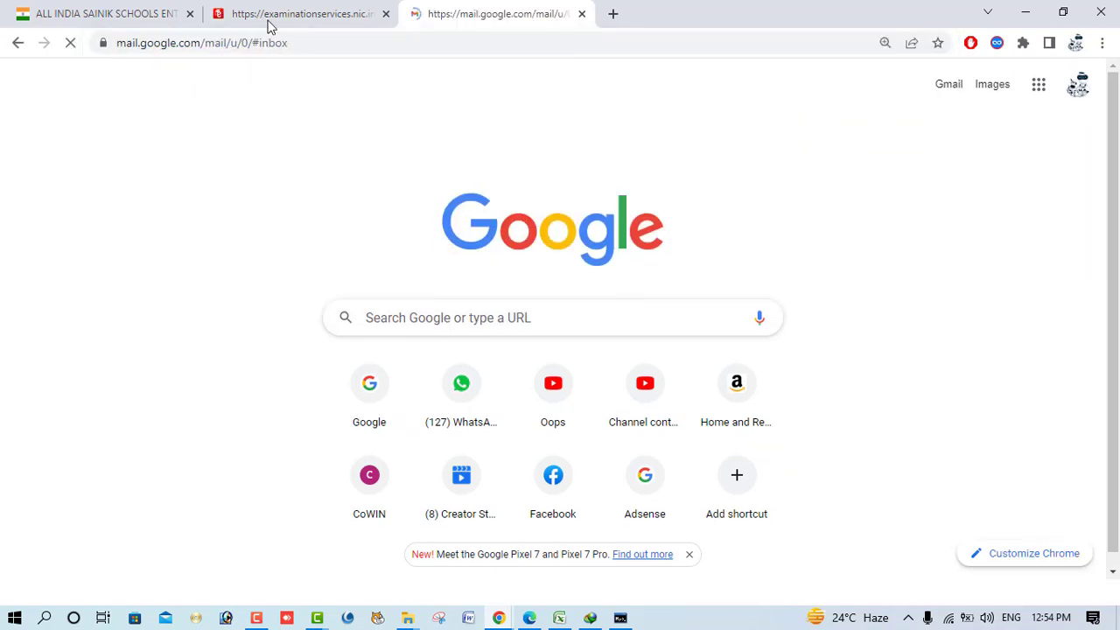
pyautogui.click(273, 17)
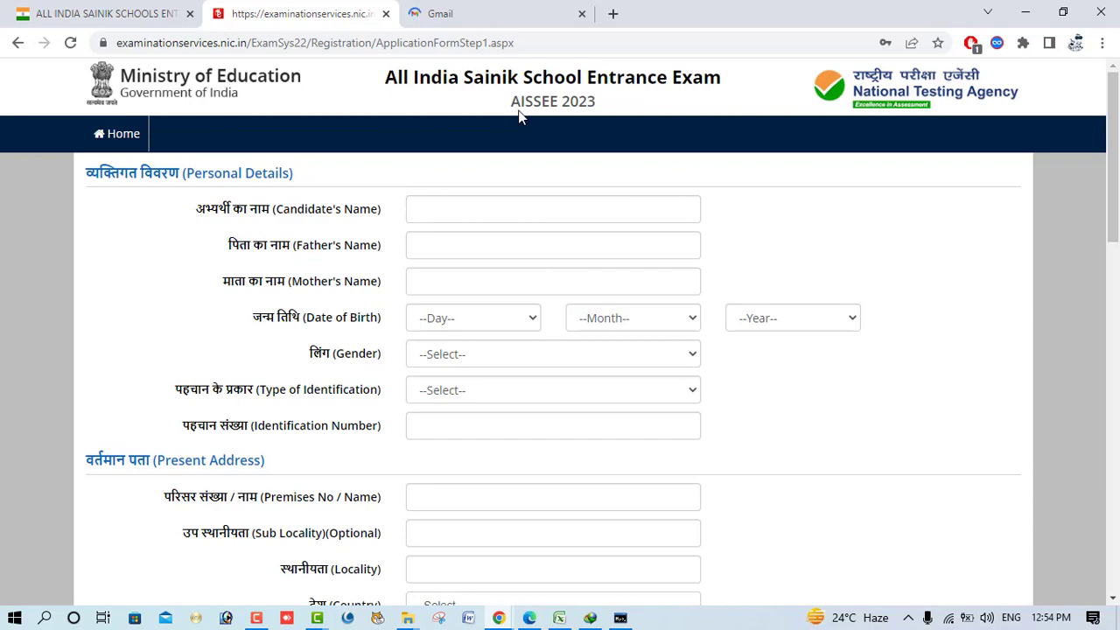
# - Enter the candidate's name, the father's name and the mother's name
pyautogui.scroll(-5, 445, 215)
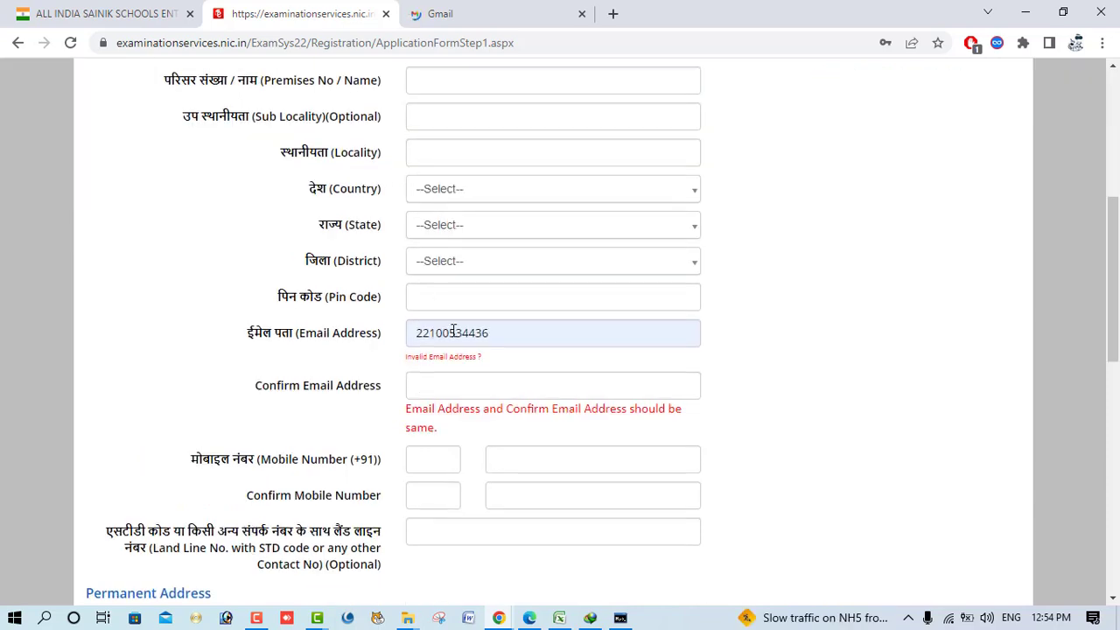
pyautogui.scroll(5, 453, 330)
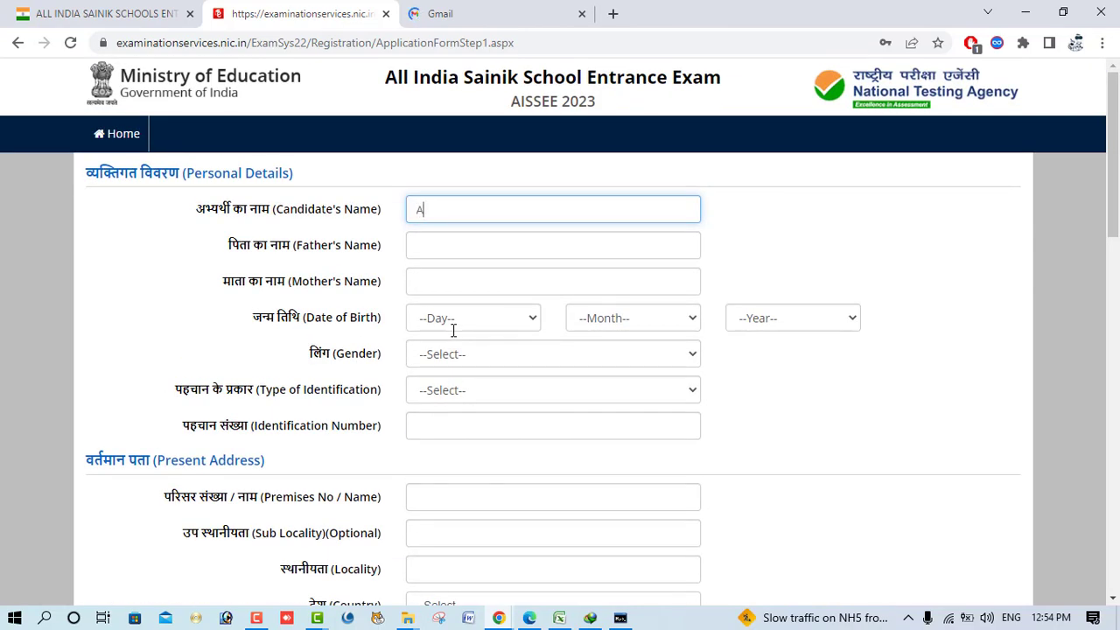
pyautogui.write('RUN')
pyautogui.press('Tab')
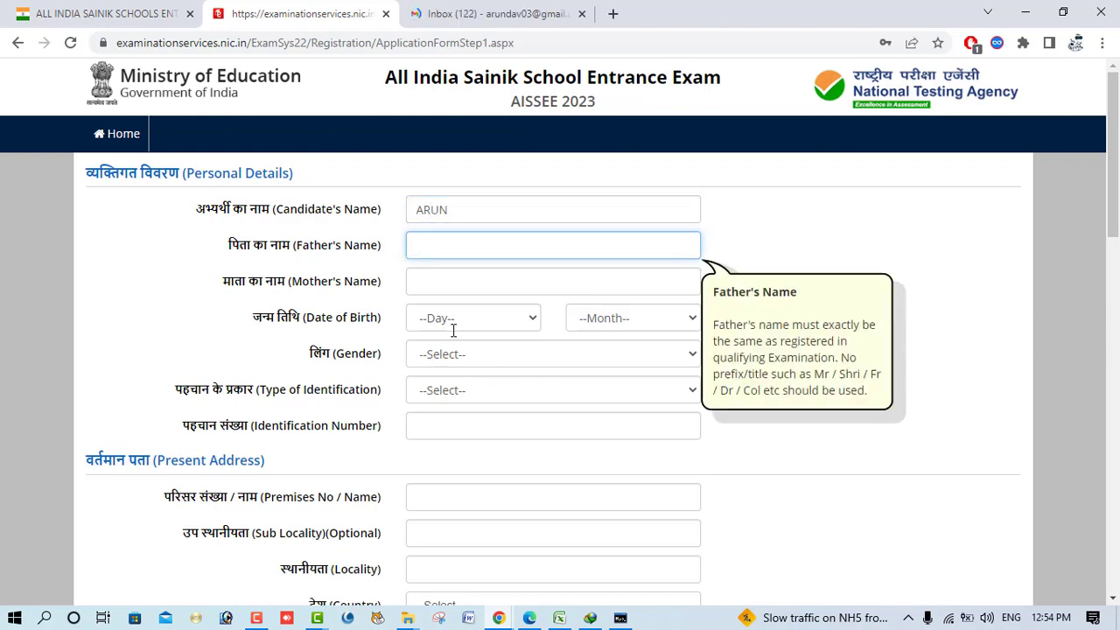
pyautogui.press('Tab')
pyautogui.write('ARU')
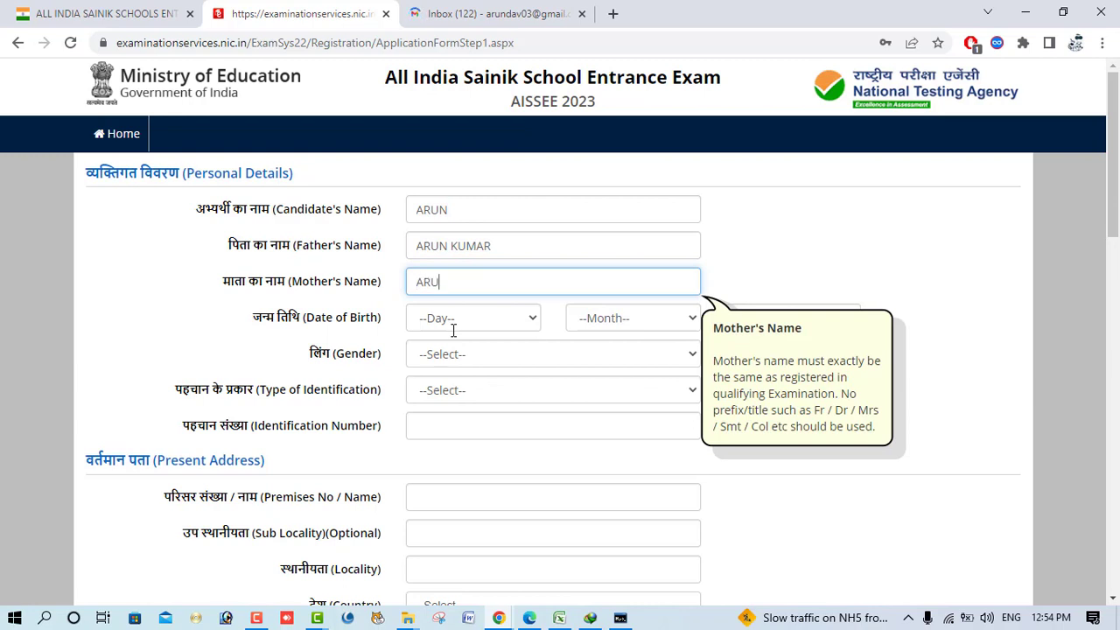
pyautogui.write('NA')
pyautogui.press('Tab')
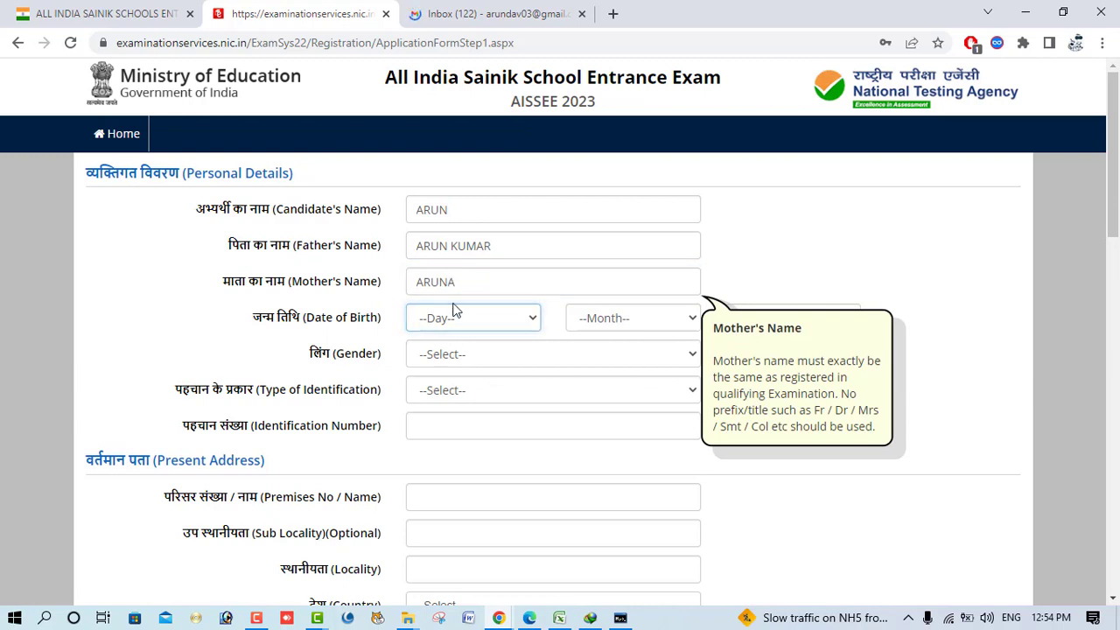
pyautogui.click(456, 318)
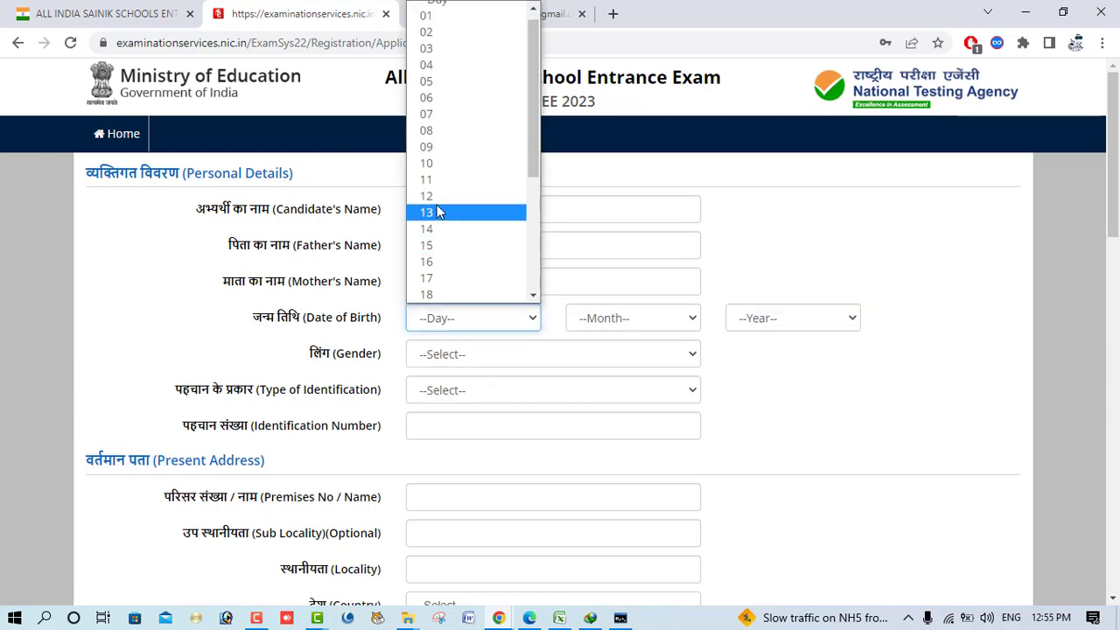
pyautogui.click(437, 196)
pyautogui.click(637, 322)
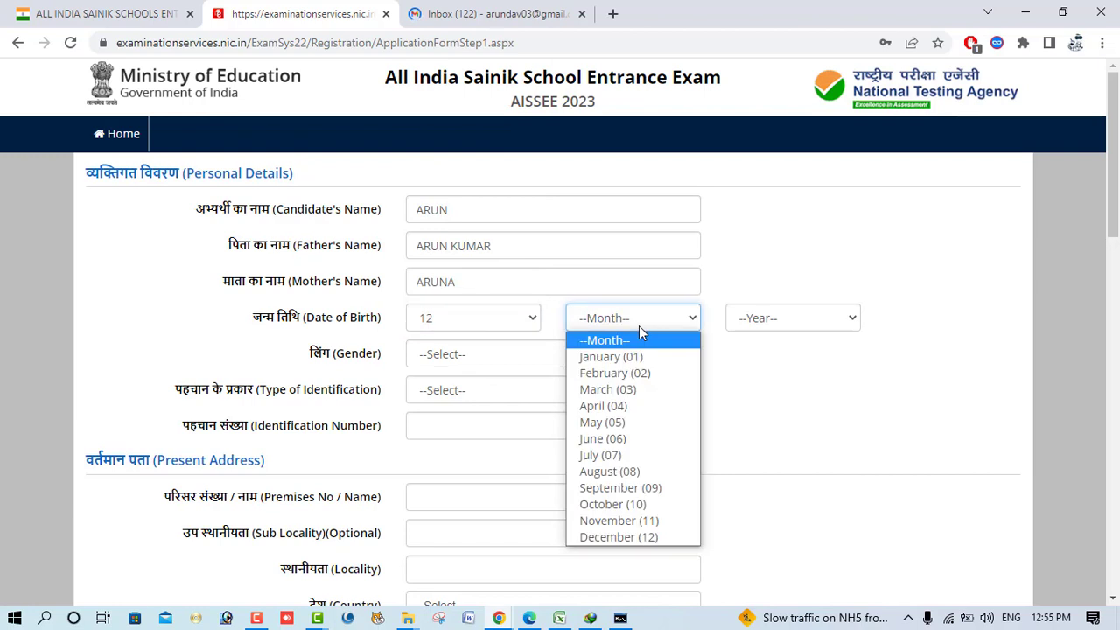
pyautogui.click(642, 439)
pyautogui.click(780, 324)
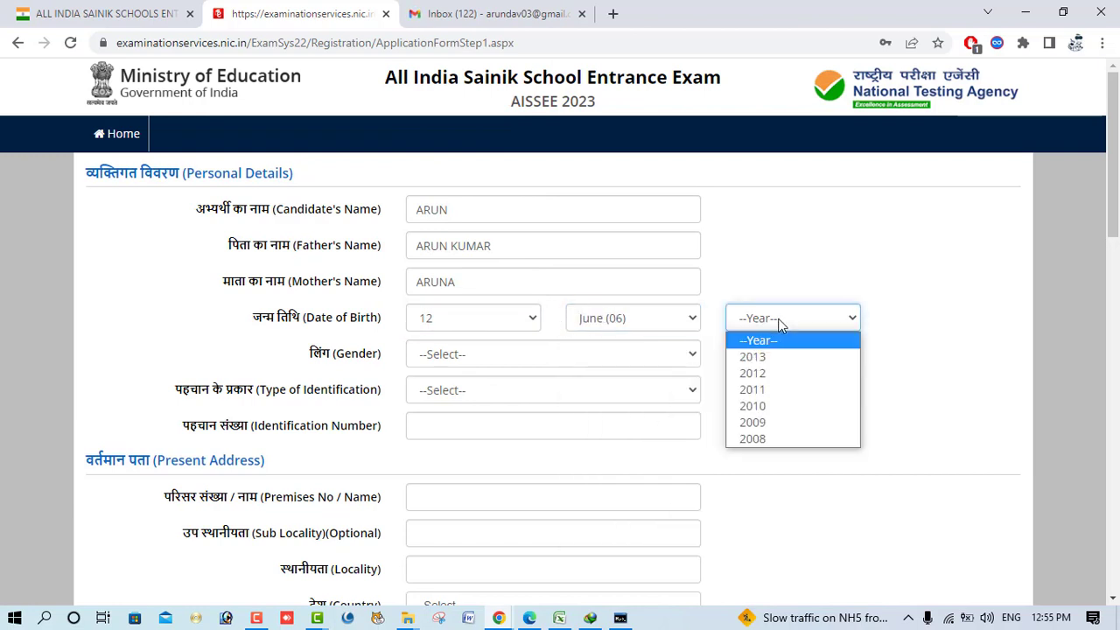
pyautogui.click(778, 376)
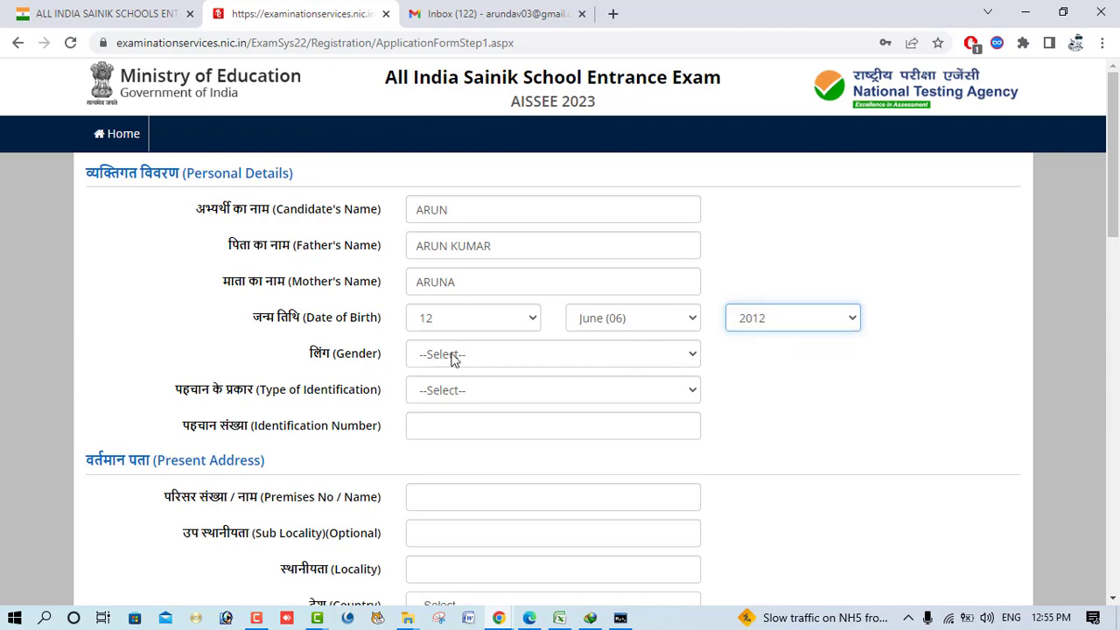
pyautogui.click(455, 355)
pyautogui.click(455, 394)
pyautogui.click(474, 390)
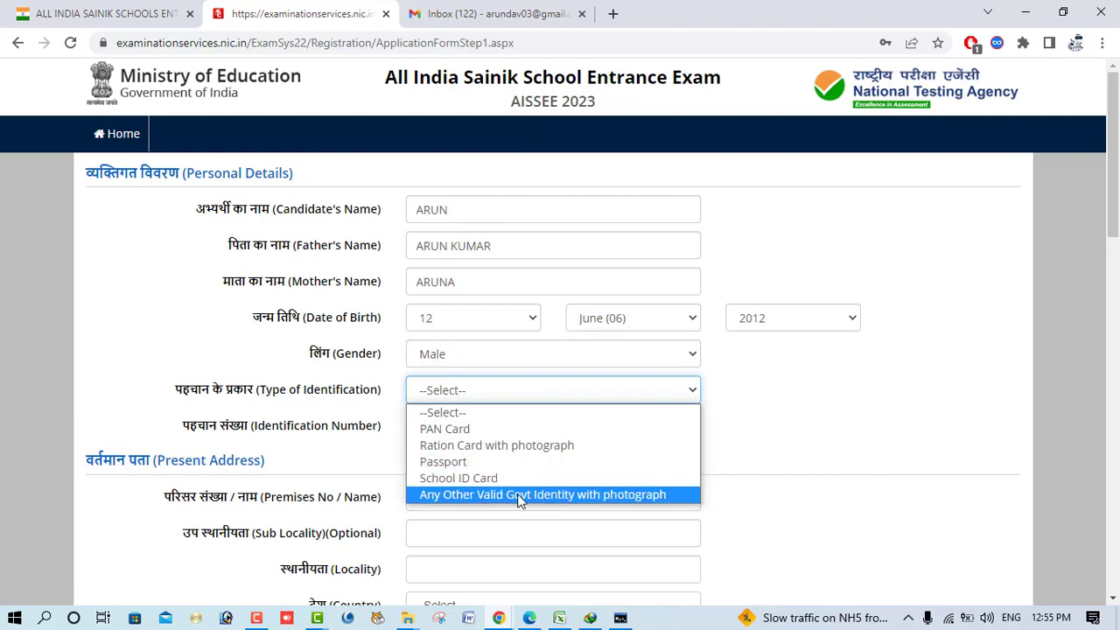
pyautogui.click(551, 494)
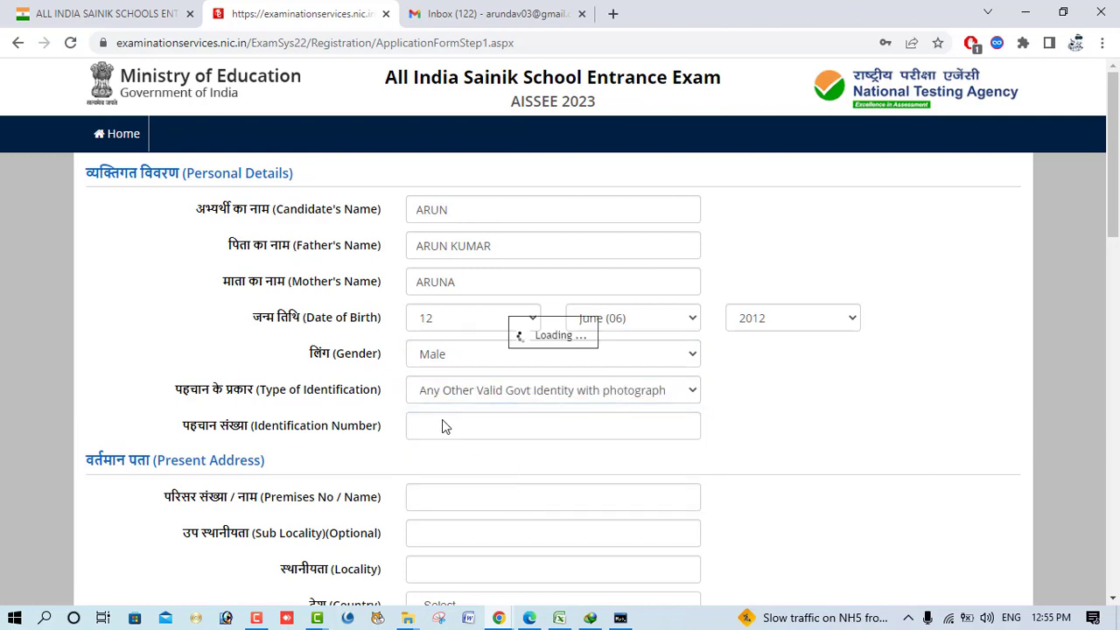
# - Enter the government ID number, the address premises and locality, and country India
pyautogui.click(470, 431)
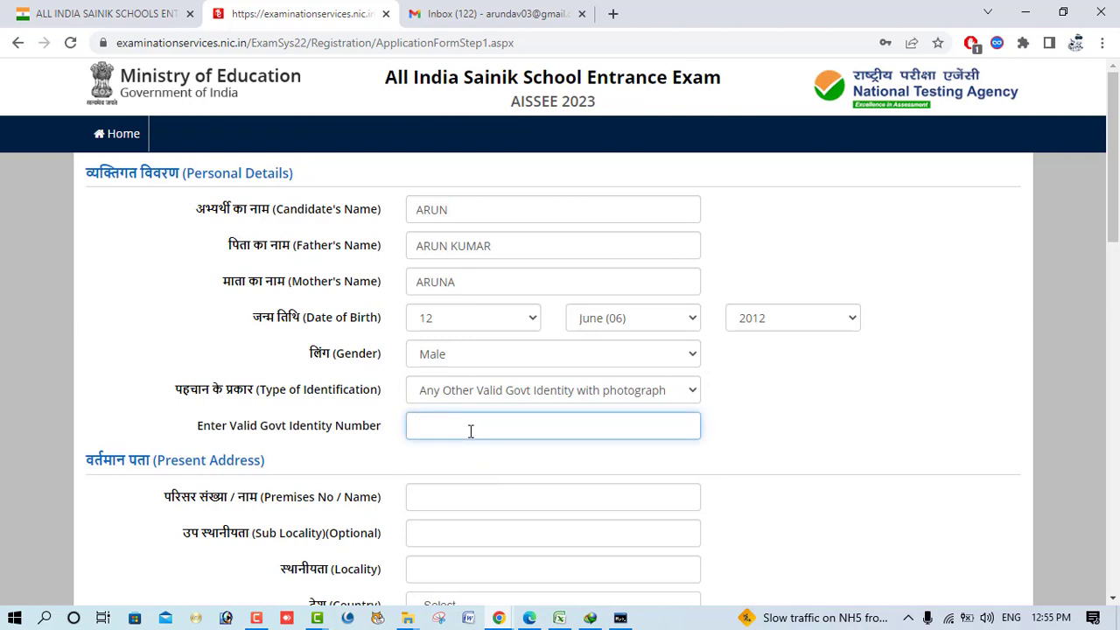
pyautogui.scroll(-1, 468, 435)
pyautogui.click(465, 420)
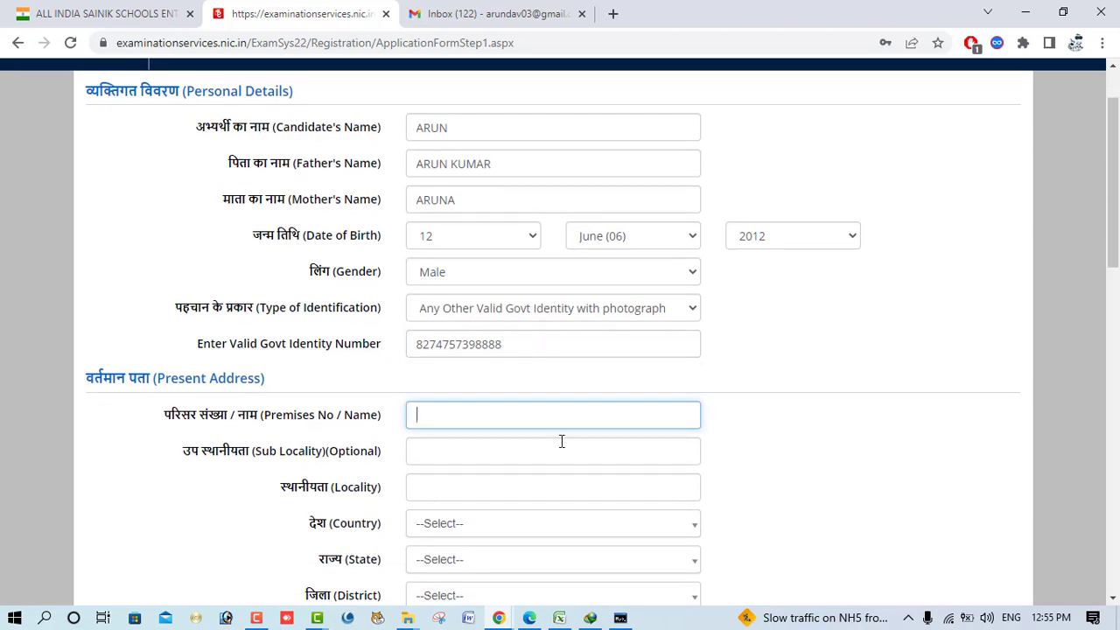
pyautogui.write('TAKLWARA')
pyautogui.press('Tab')
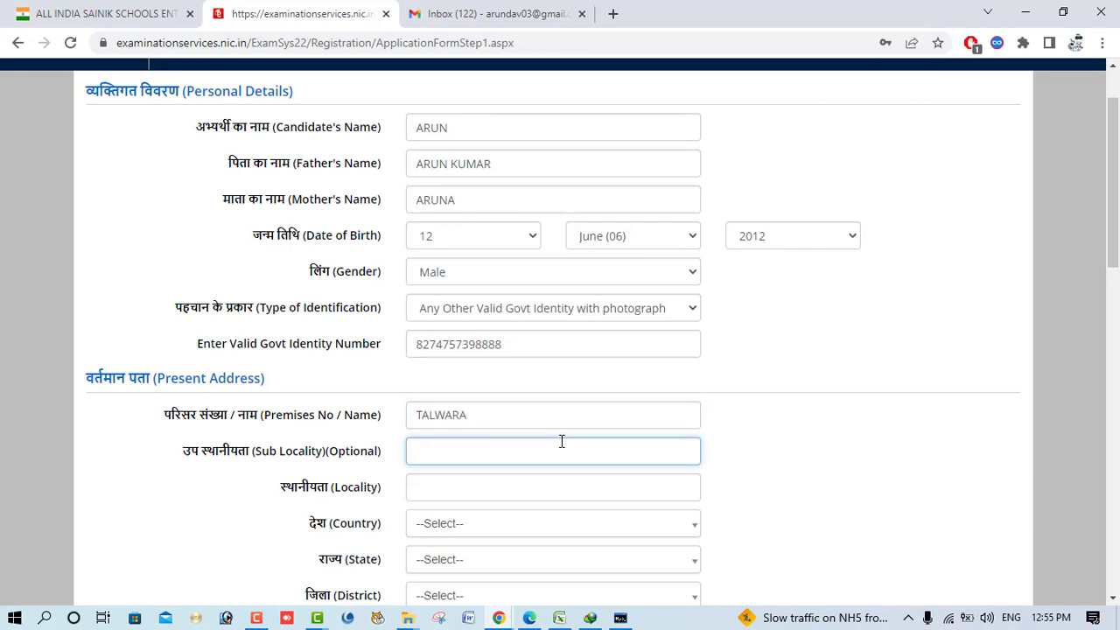
pyautogui.press('Tab')
pyautogui.write('TALWARA')
pyautogui.press('Tab')
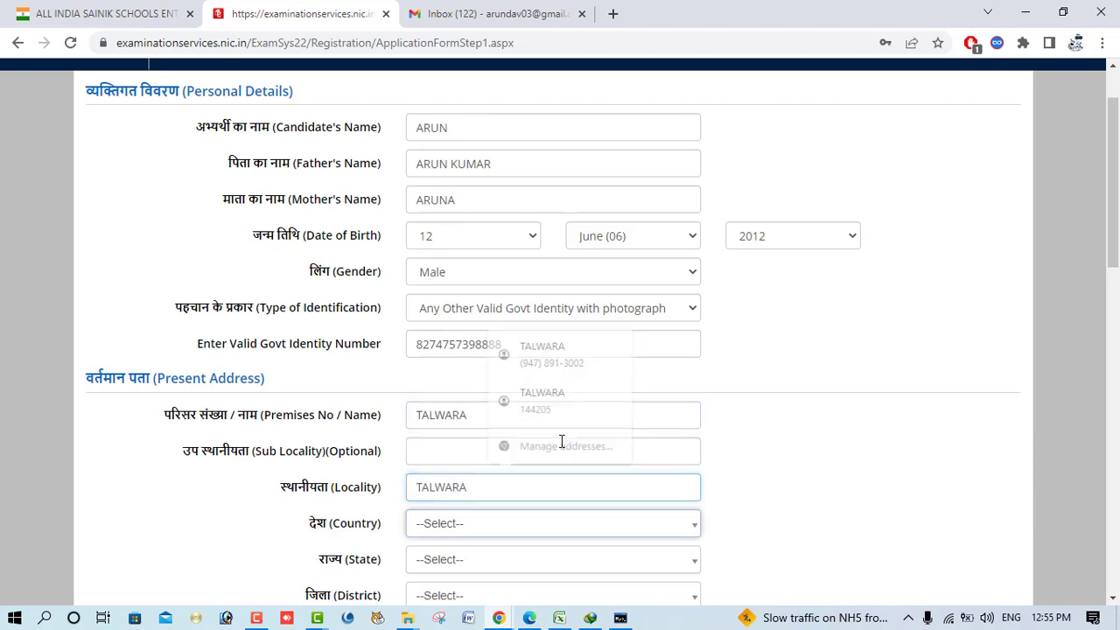
pyautogui.write('IN')
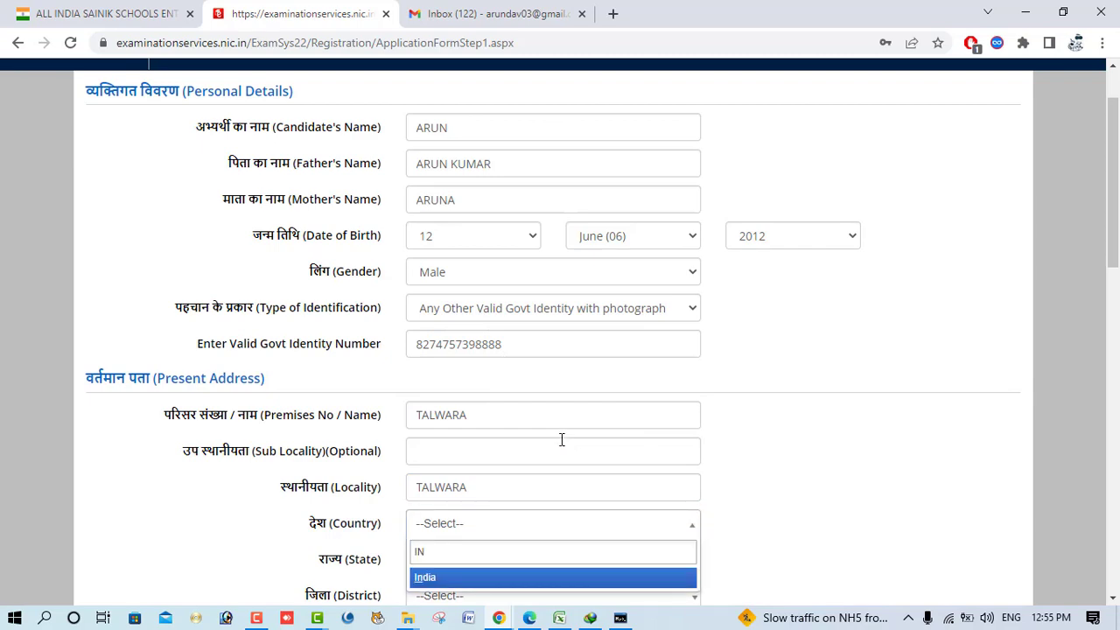
pyautogui.scroll(-3, 552, 448)
pyautogui.click(452, 334)
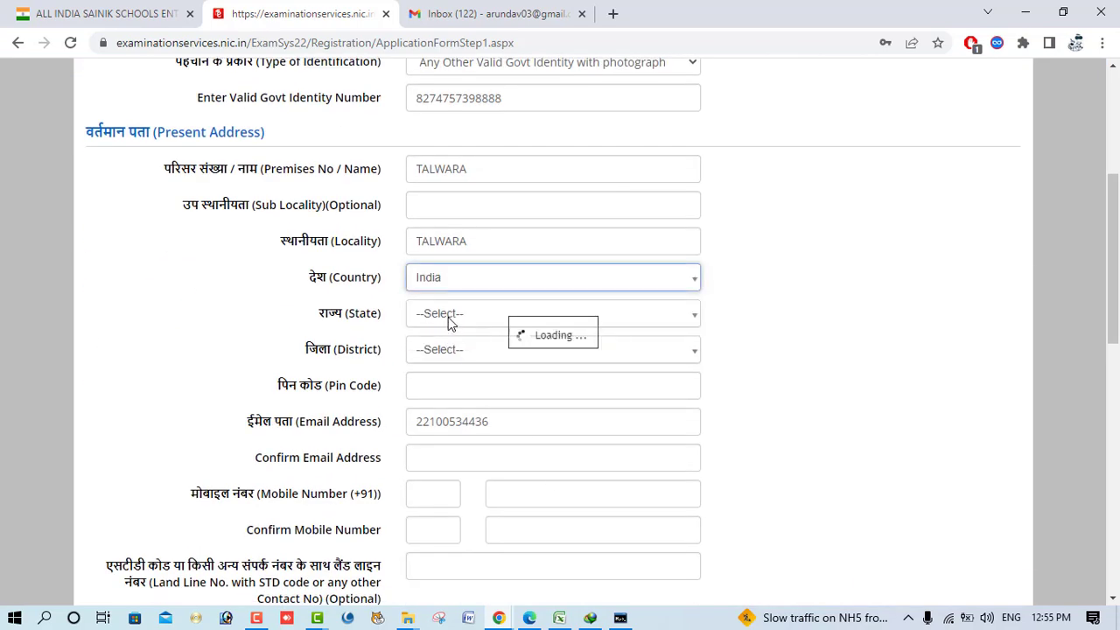
# - Set the state to PUNJAB and the district to HOSHIARPUR, and enter the pin code
pyautogui.click(449, 322)
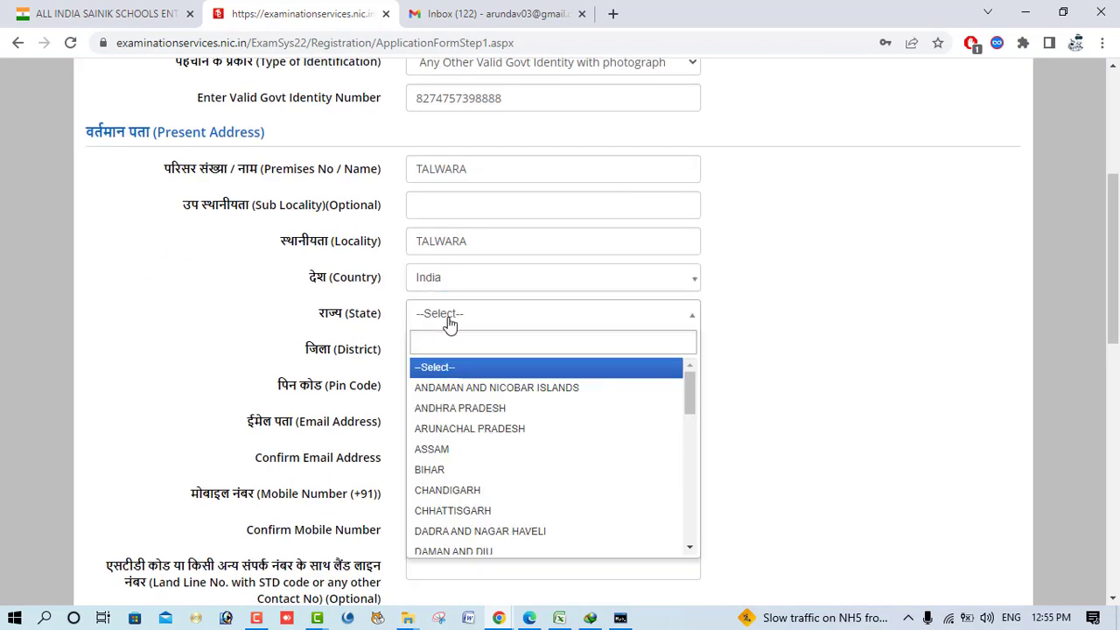
pyautogui.write('PUN')
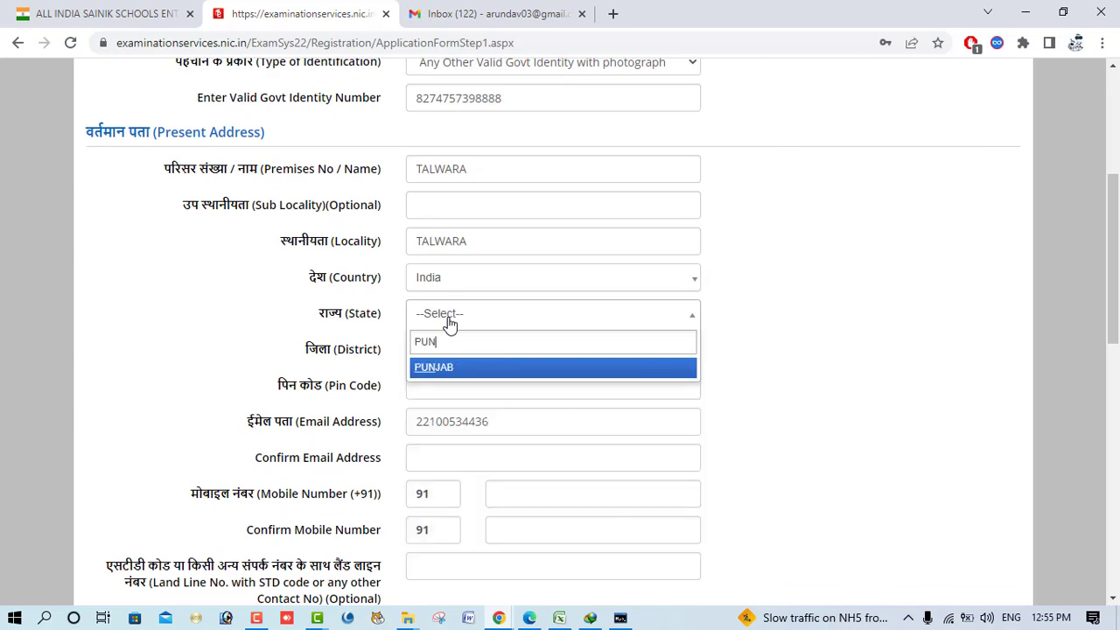
pyautogui.click(442, 367)
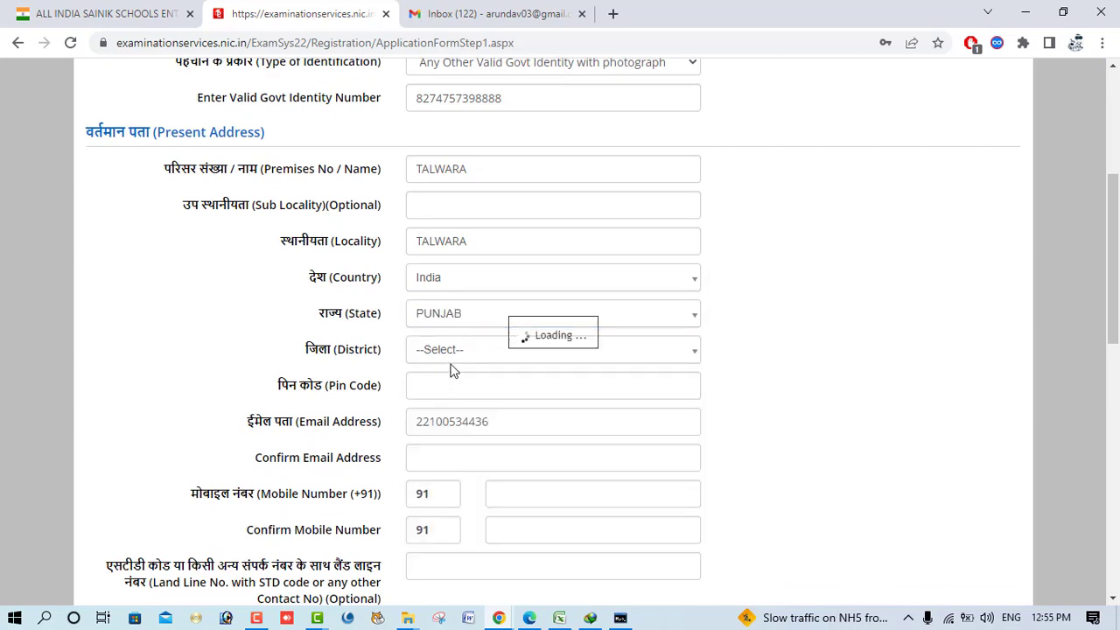
pyautogui.click(452, 355)
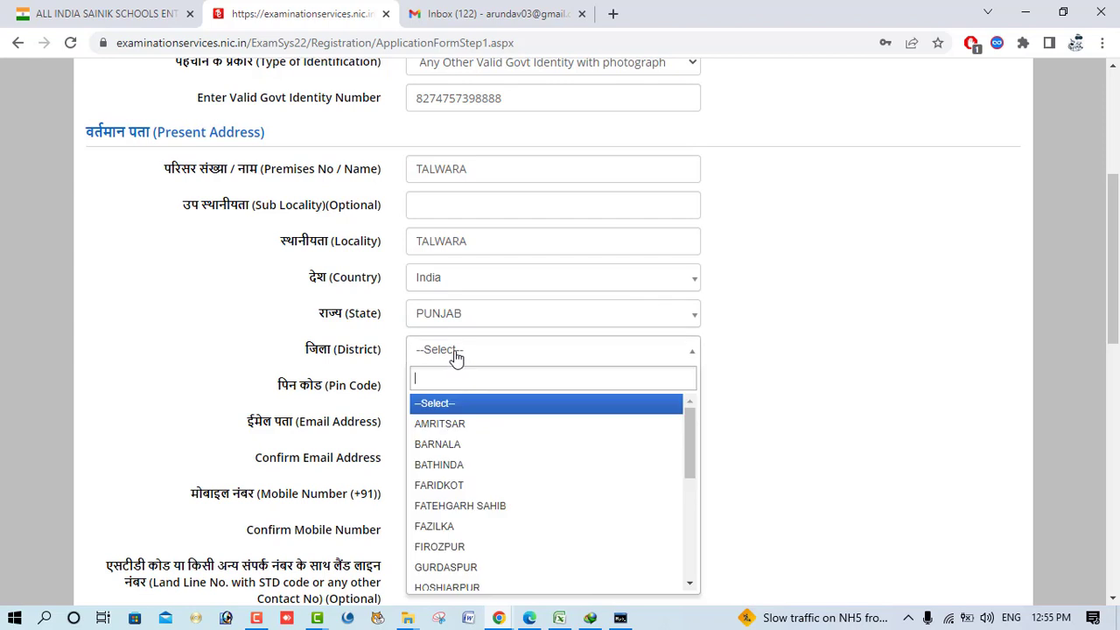
pyautogui.click(460, 585)
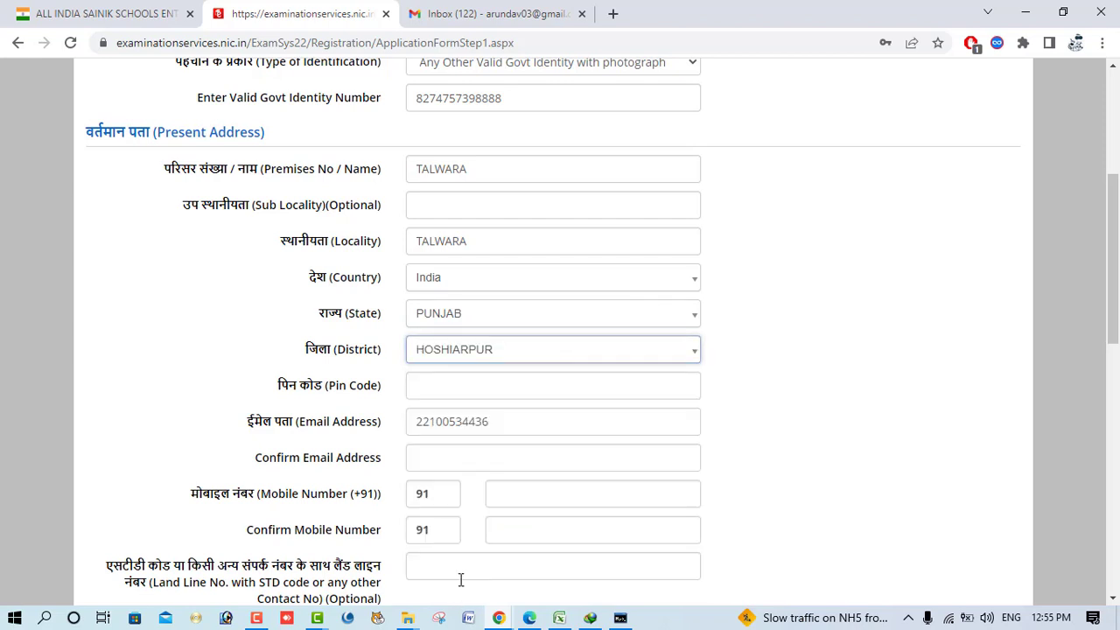
pyautogui.click(452, 391)
pyautogui.write('144')
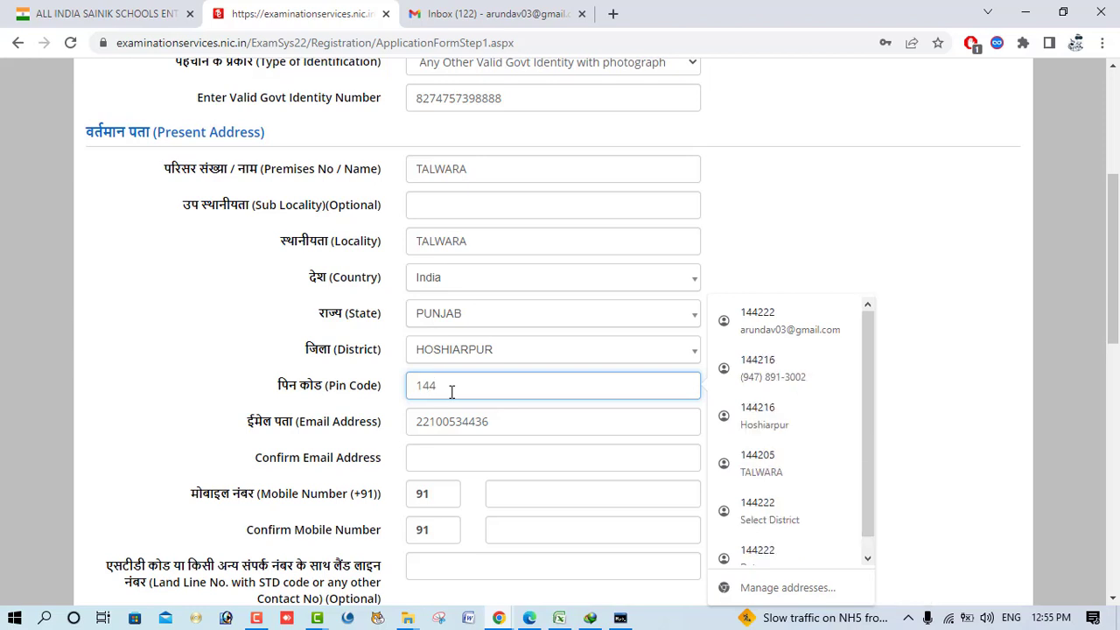
pyautogui.write('205')
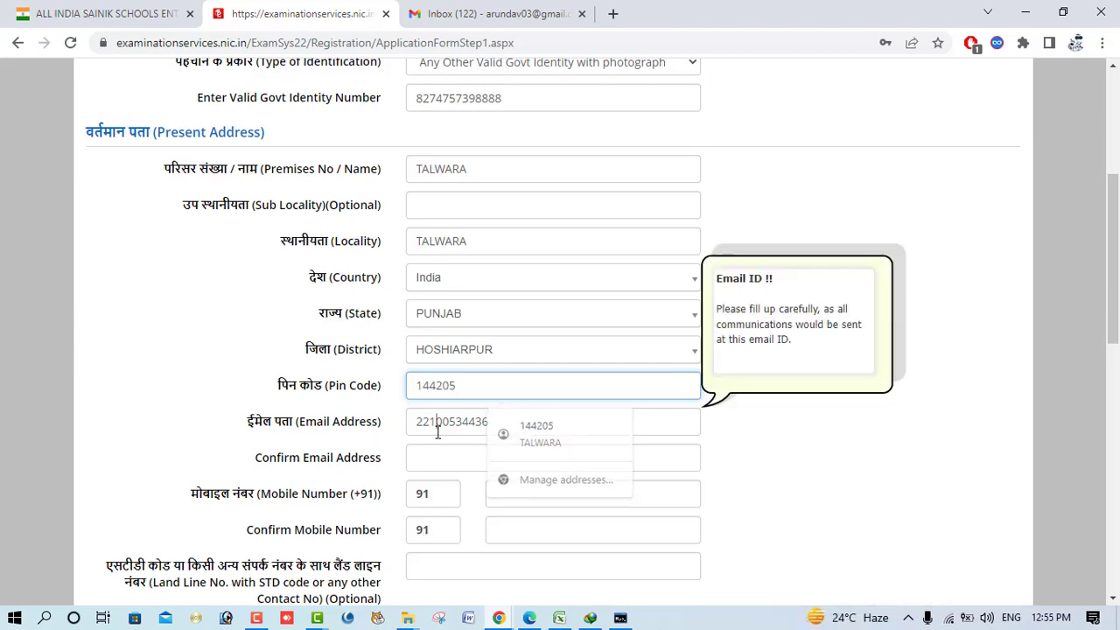
pyautogui.click(488, 422)
pyautogui.moveTo(487, 421); pyautogui.dragTo(282, 440)
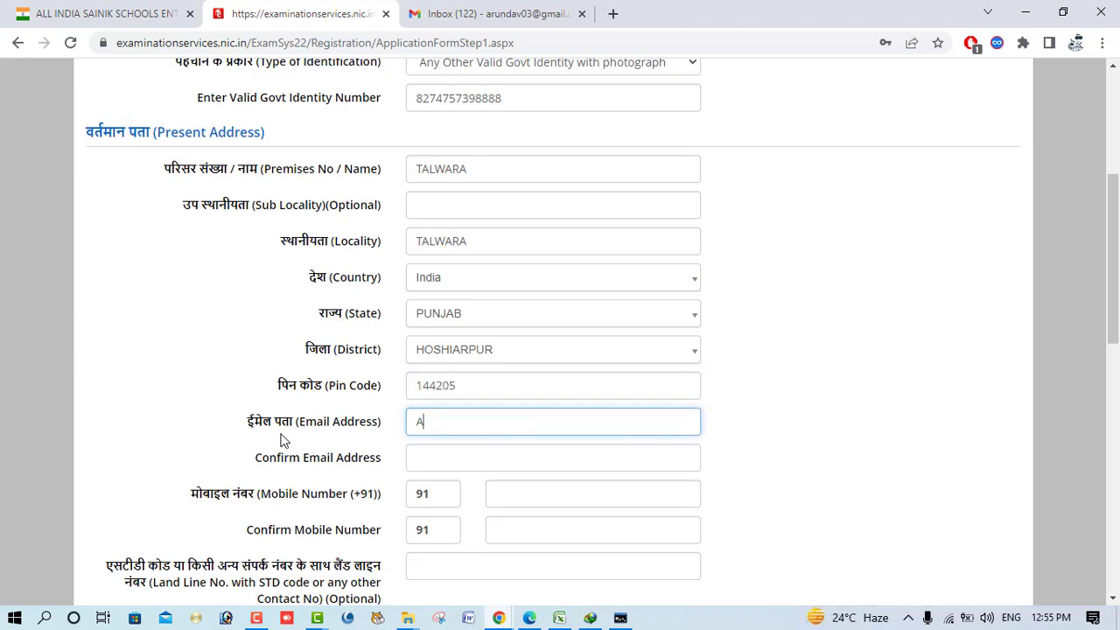
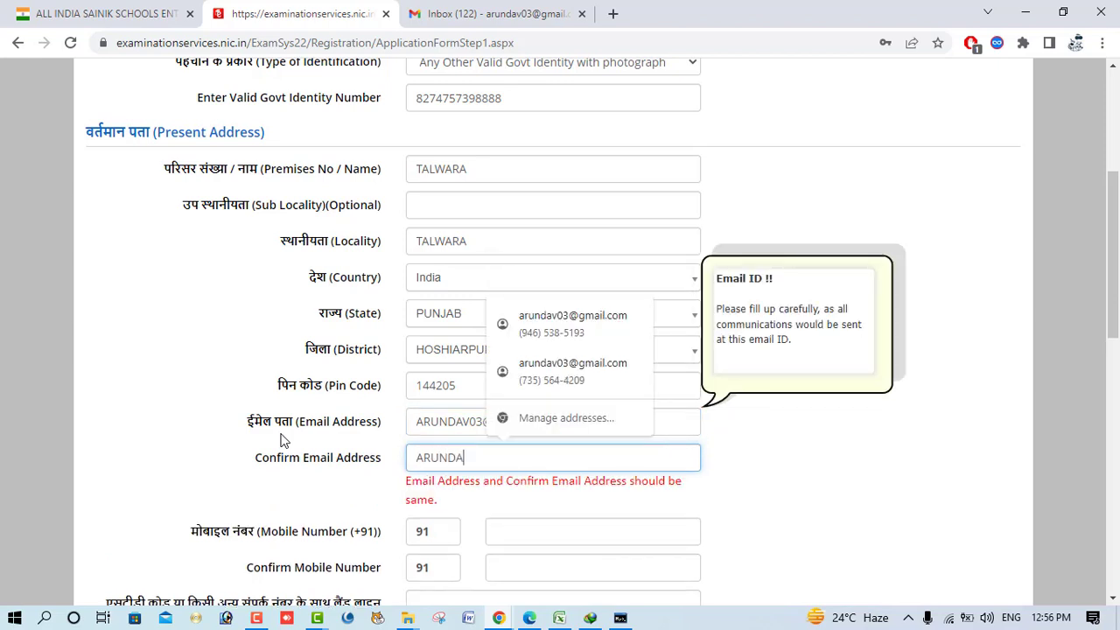
# - Enter and confirm the mobile number, and mark the permanent address as same as present
pyautogui.press('Tab')
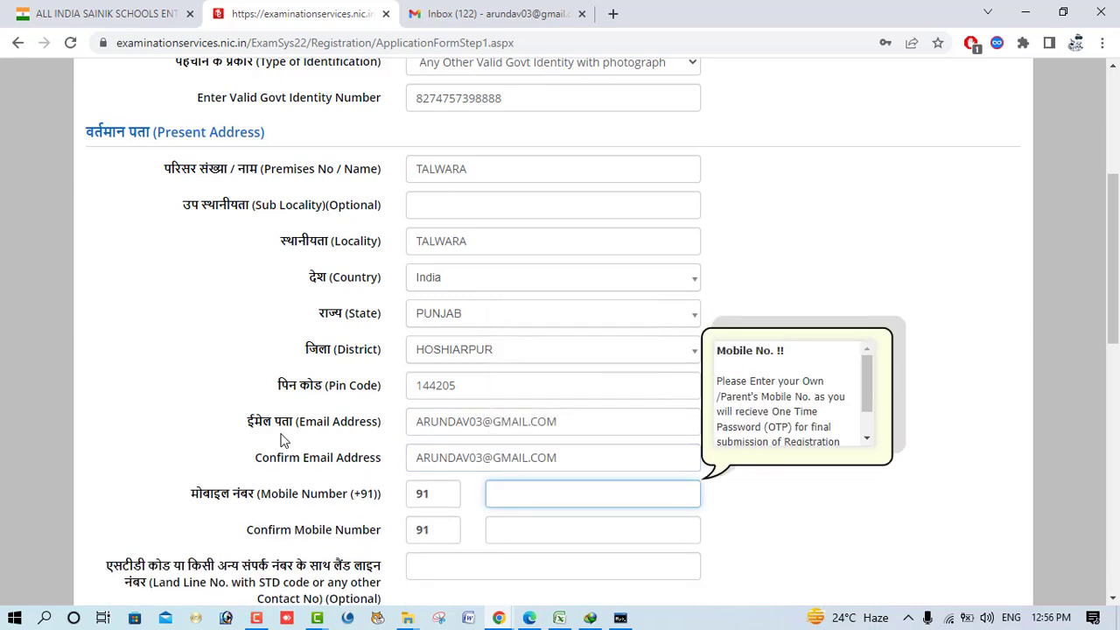
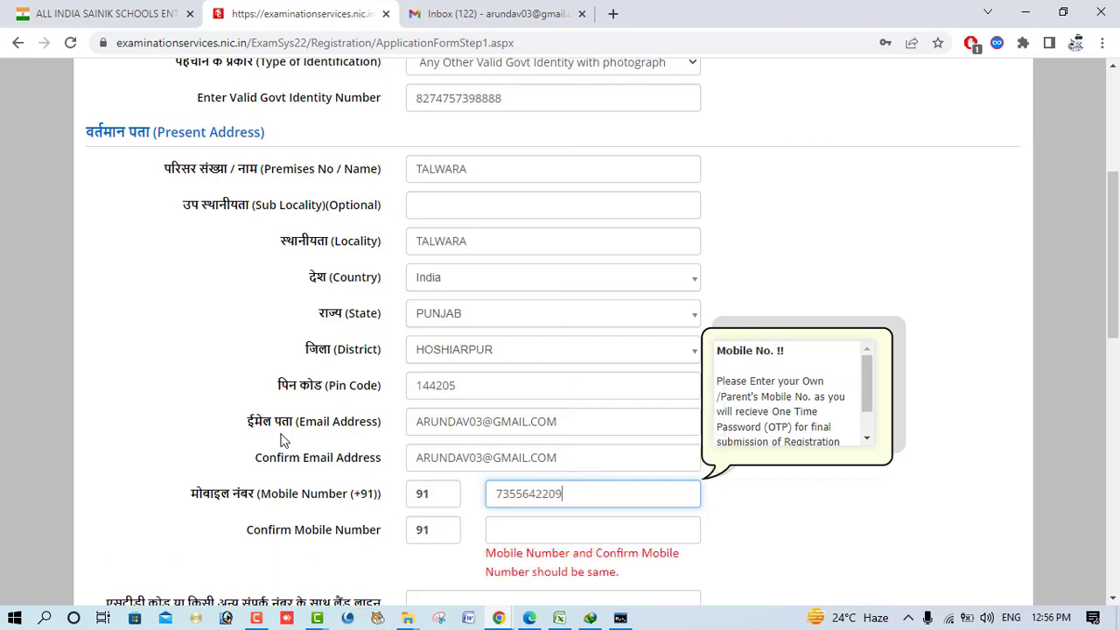
pyautogui.click(505, 531)
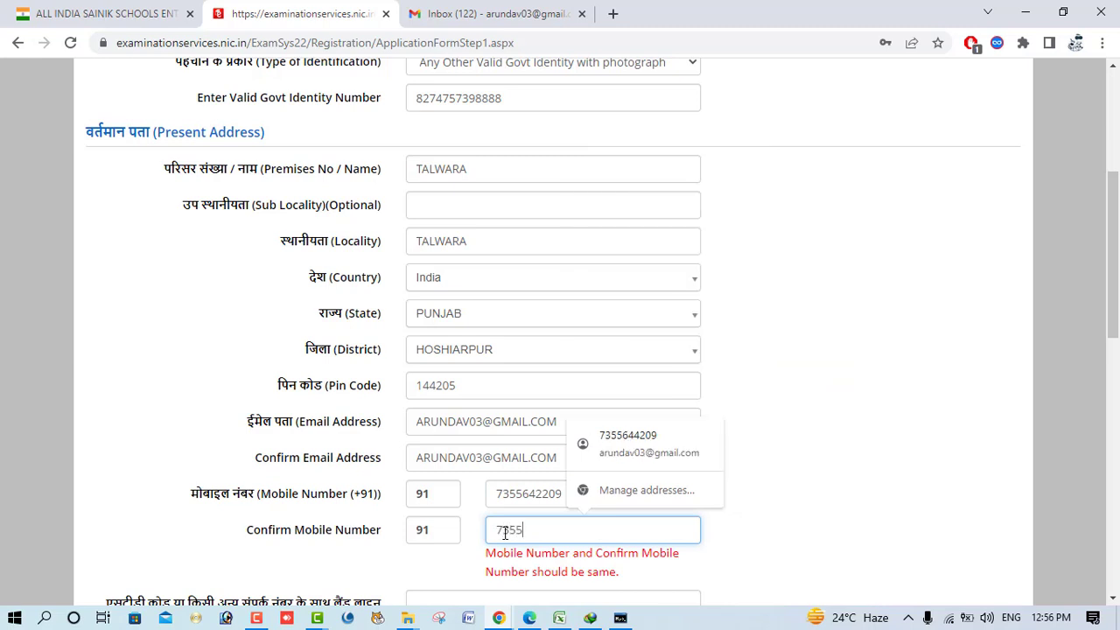
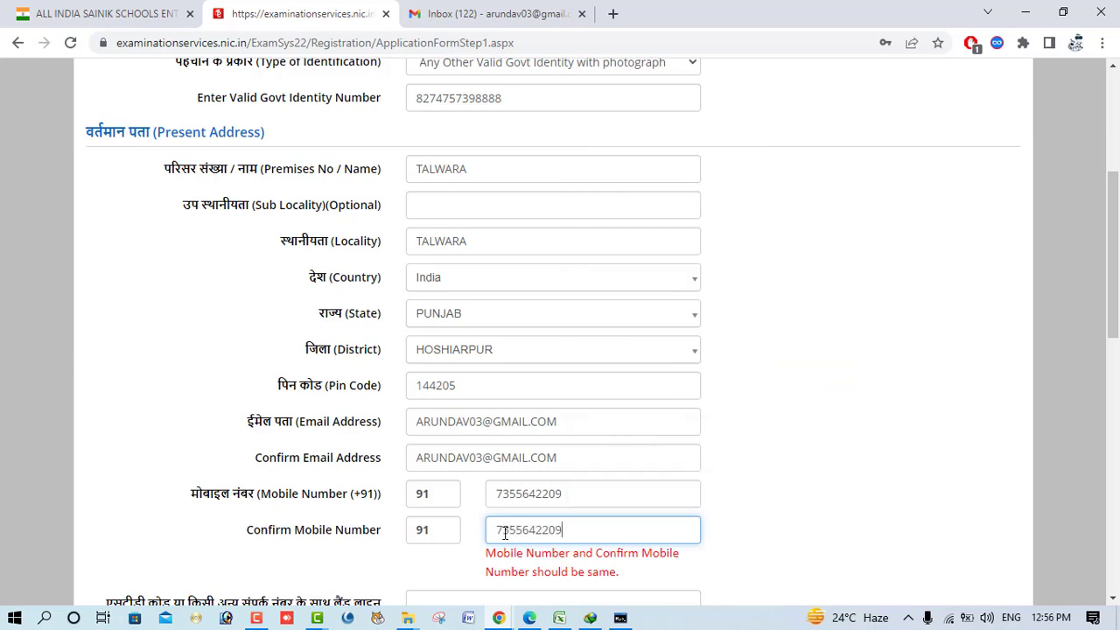
pyautogui.scroll(-3, 814, 182)
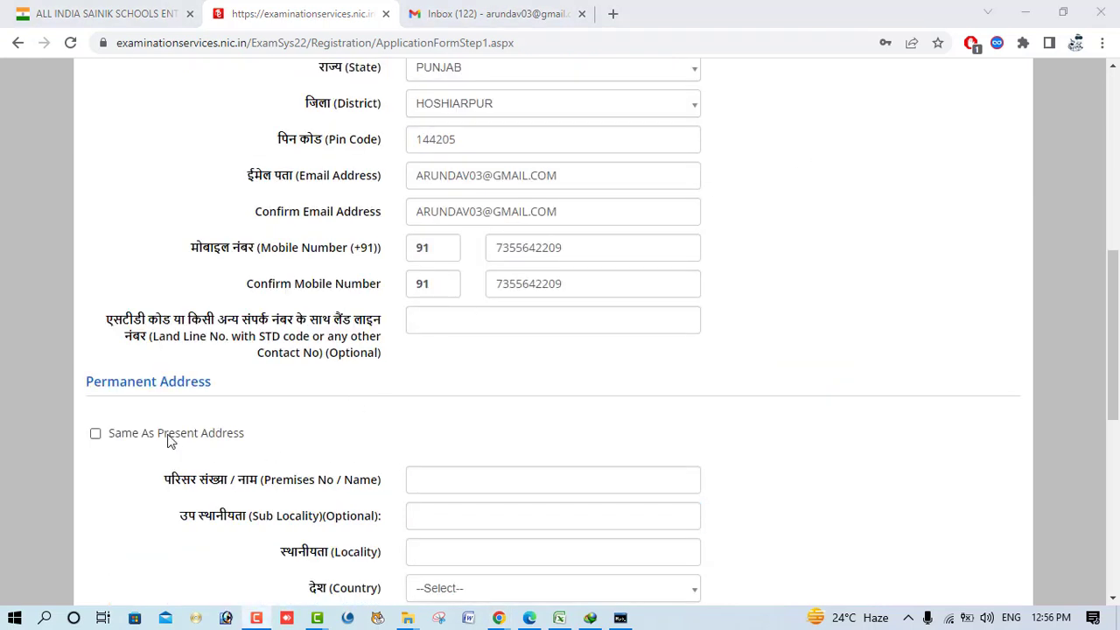
pyautogui.click(95, 433)
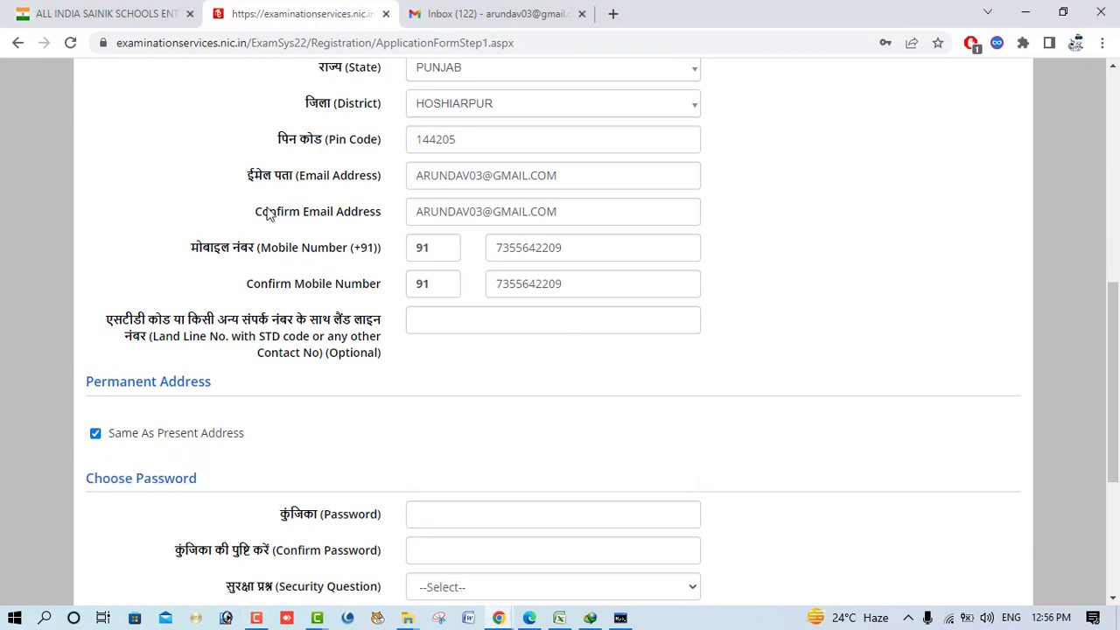
pyautogui.scroll(-1, 207, 424)
# - Type the account password and re-enter it in Confirm Password
pyautogui.click(464, 433)
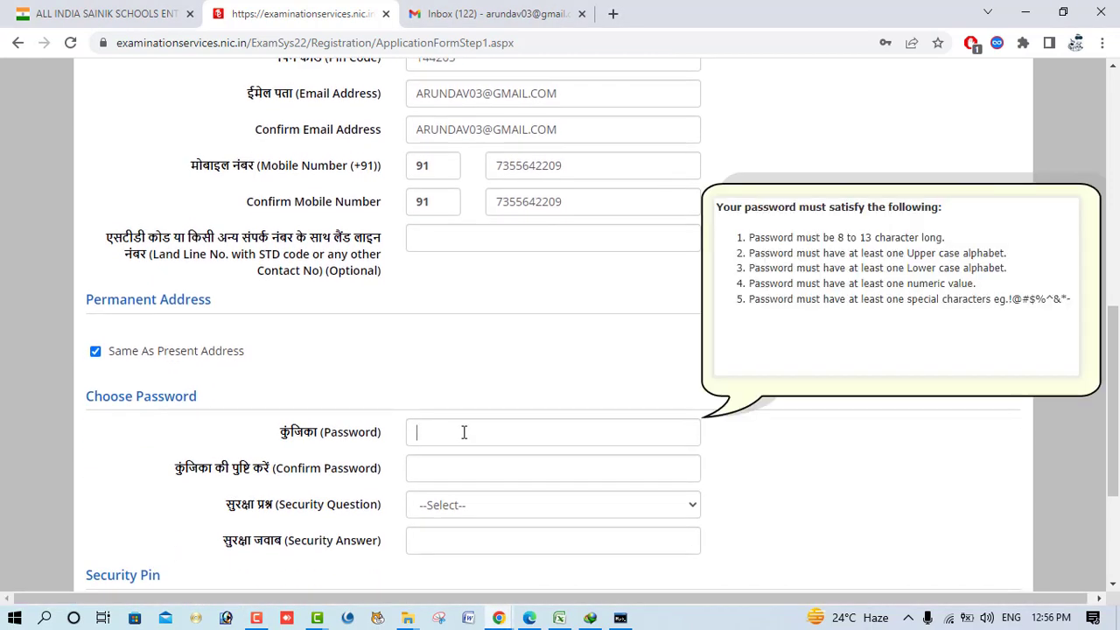
pyautogui.write('••')
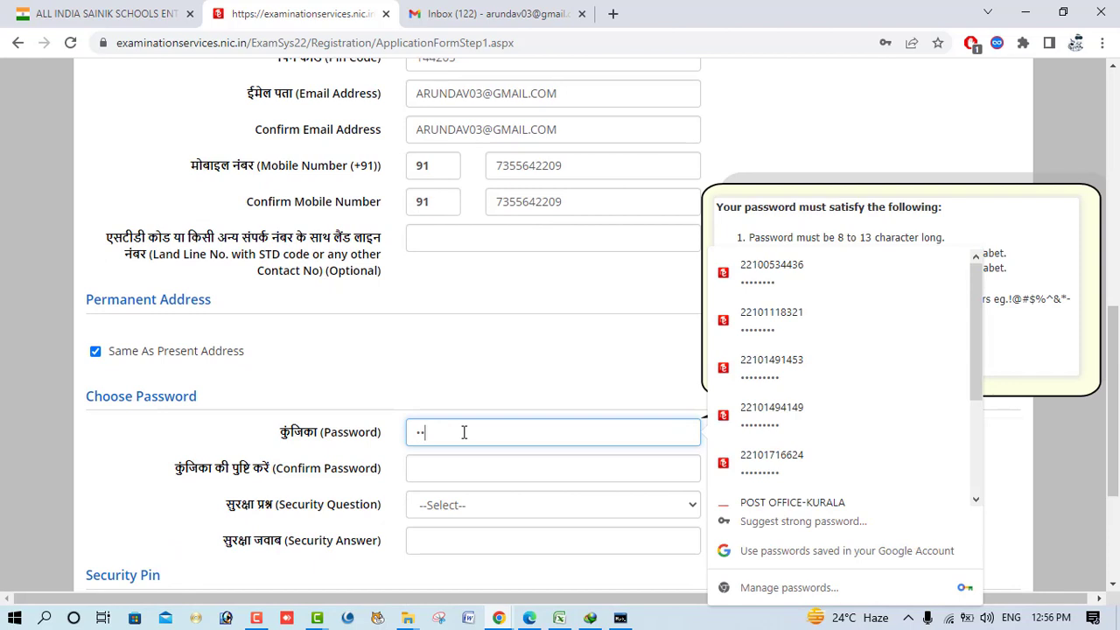
pyautogui.write('••••••')
pyautogui.click(469, 477)
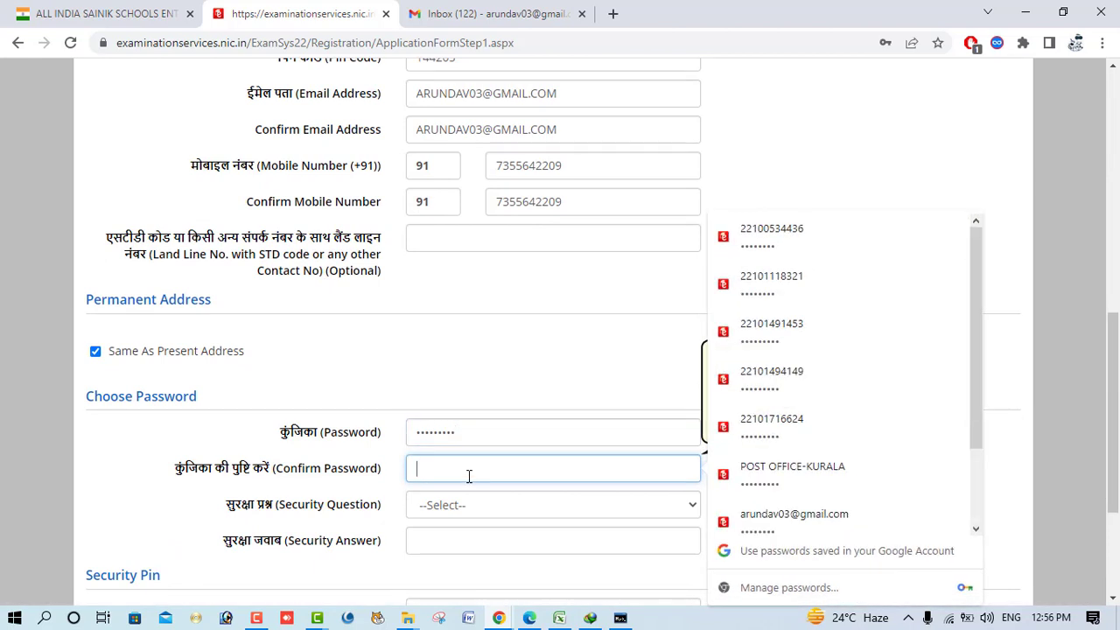
pyautogui.write('•')
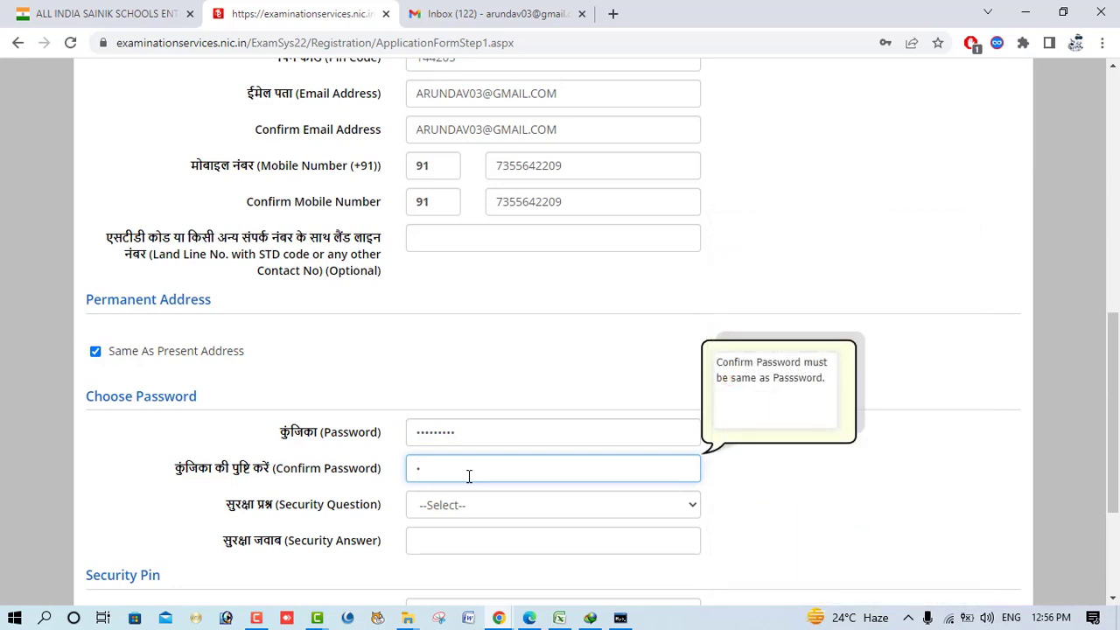
pyautogui.write('•••')
pyautogui.press('BackSpace')
pyautogui.press('BackSpace')
pyautogui.press('BackSpace')
pyautogui.write('•••••••')
# - Choose 'What is the name of your first school?' as security question and type the answer
pyautogui.click(465, 505)
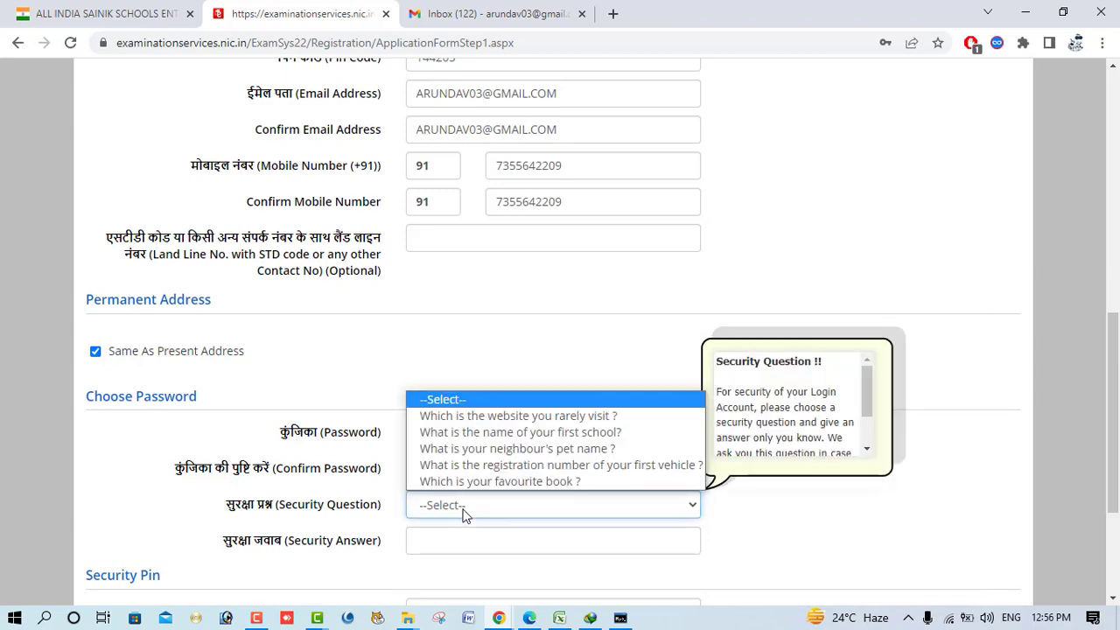
pyautogui.click(516, 433)
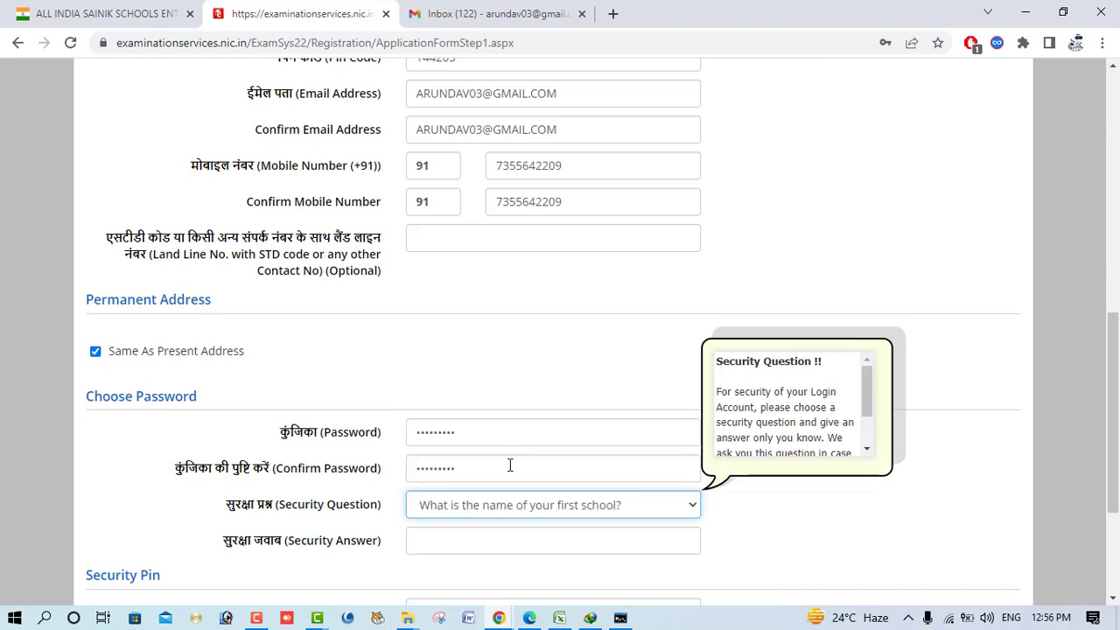
pyautogui.click(464, 536)
pyautogui.write('•••')
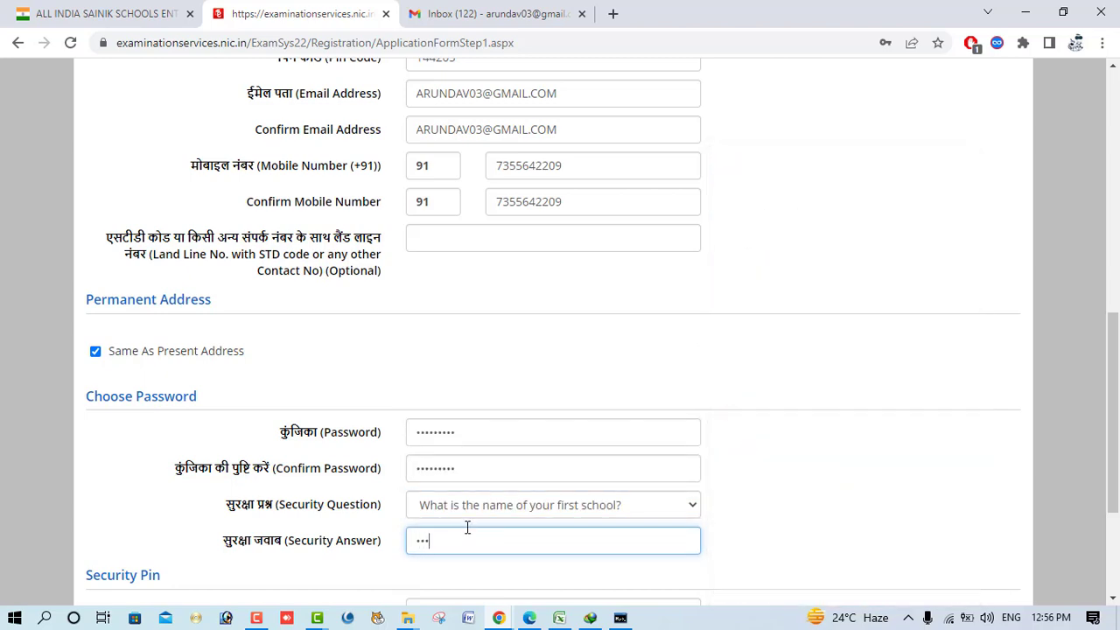
pyautogui.scroll(-3, 465, 528)
# - Enter the security pin shown in the image and submit the registration form
pyautogui.click(480, 387)
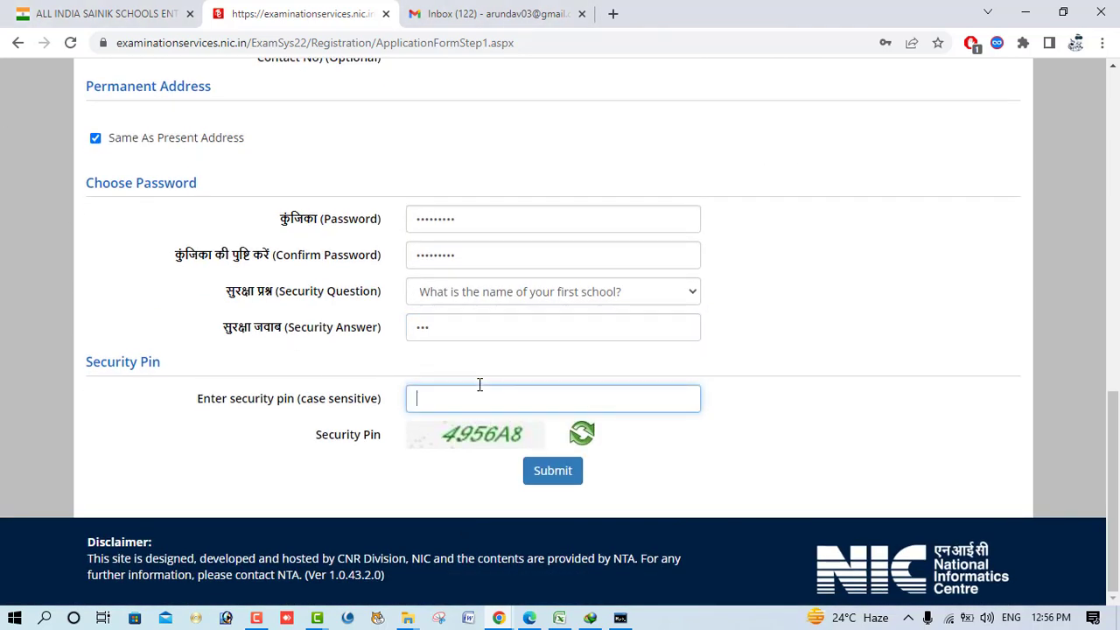
pyautogui.write('4956A8')
pyautogui.doubleClick(480, 385)
pyautogui.scroll(15, 375, 407)
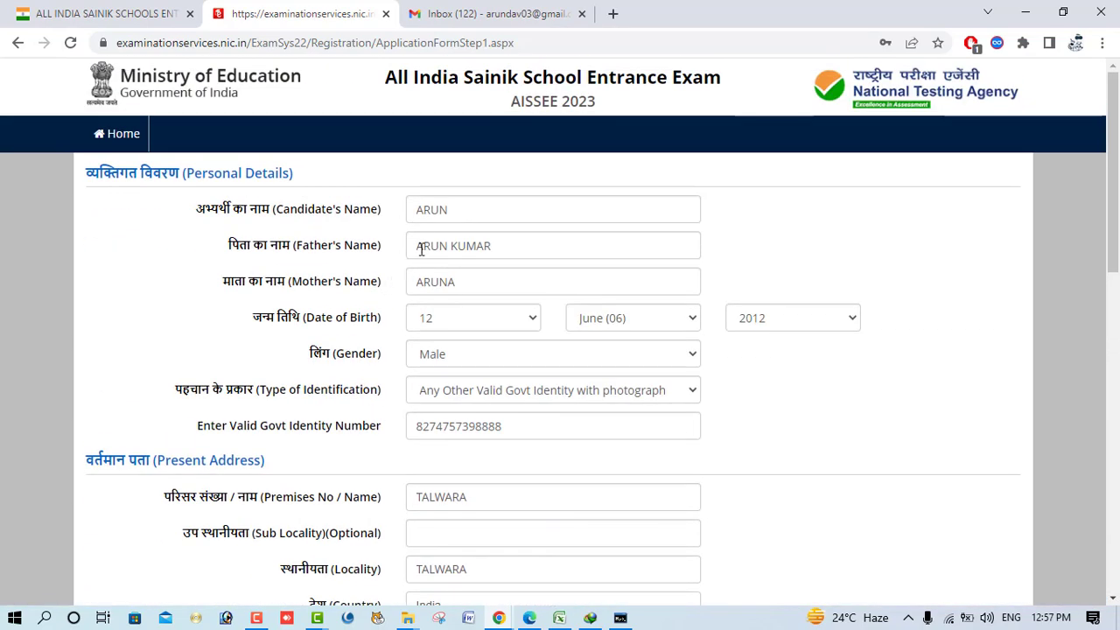
pyautogui.scroll(-1, 438, 401)
pyautogui.scroll(-3, 438, 401)
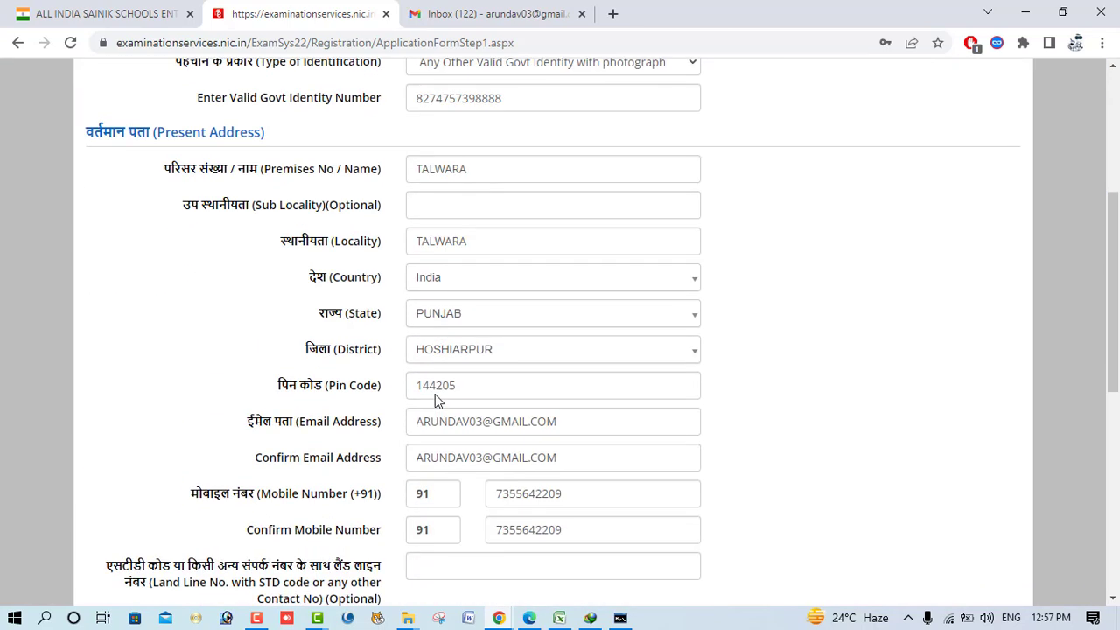
pyautogui.scroll(-4, 437, 401)
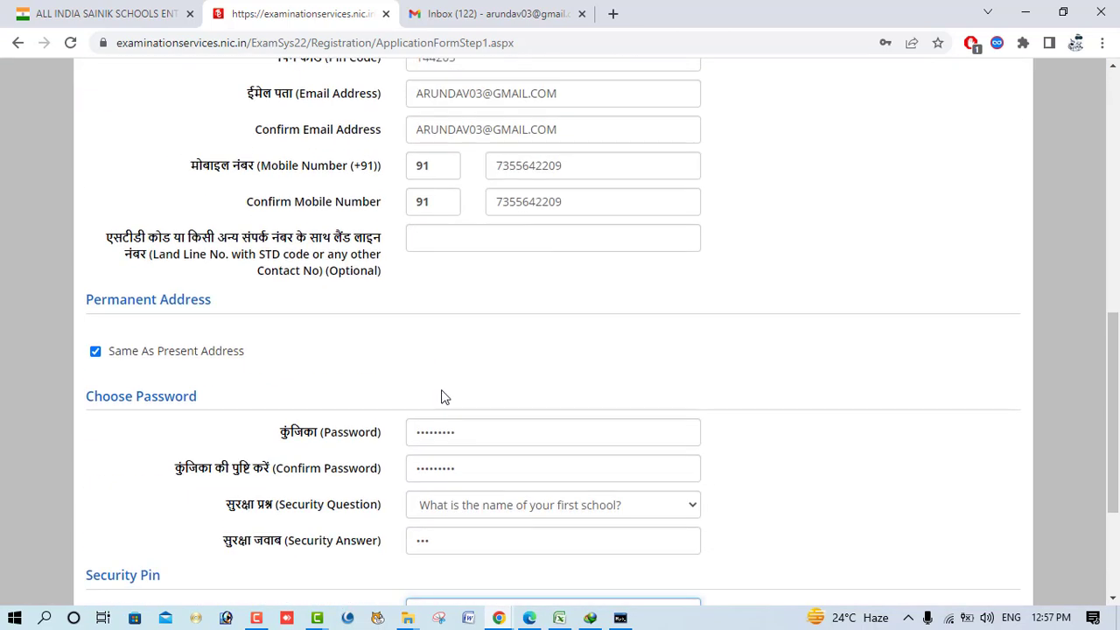
pyautogui.scroll(-2, 495, 401)
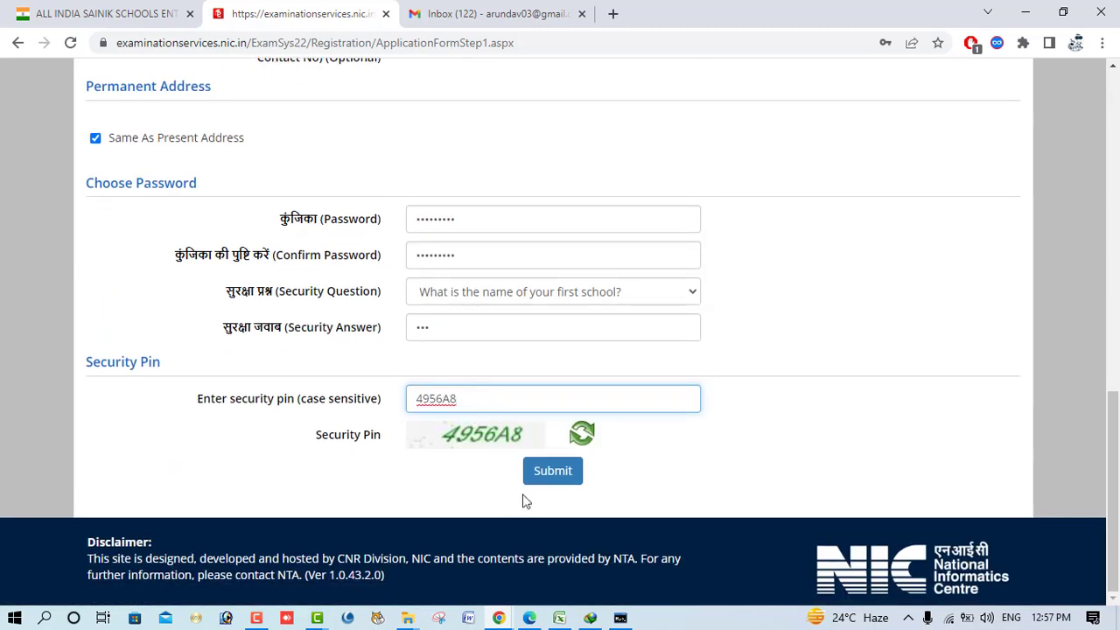
pyautogui.scroll(2, 429, 428)
pyautogui.scroll(2, 438, 402)
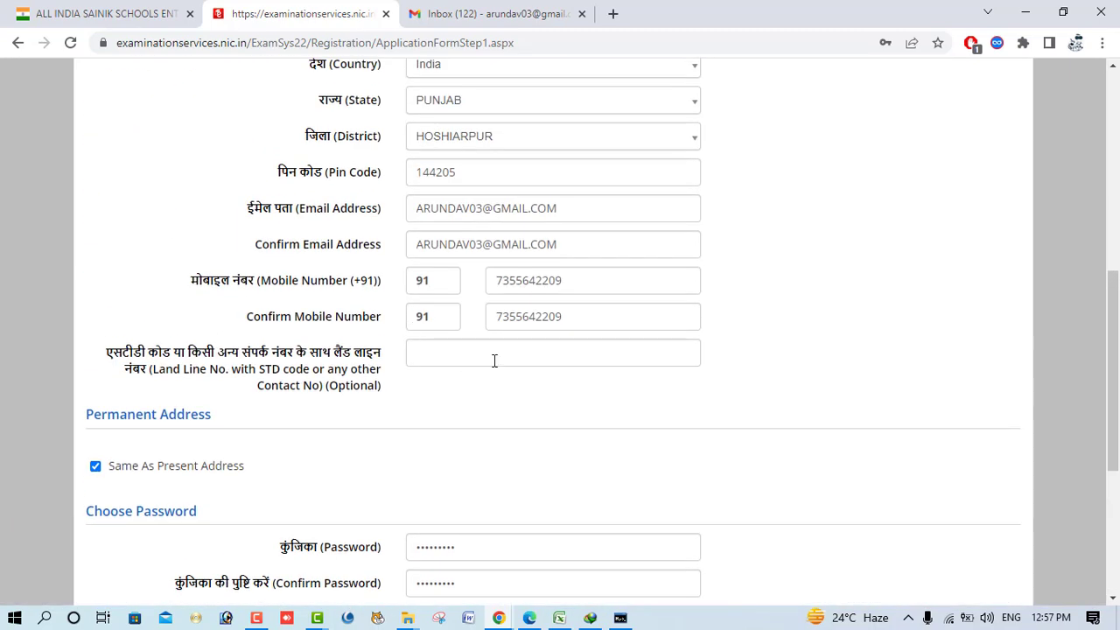
pyautogui.scroll(-4, 494, 361)
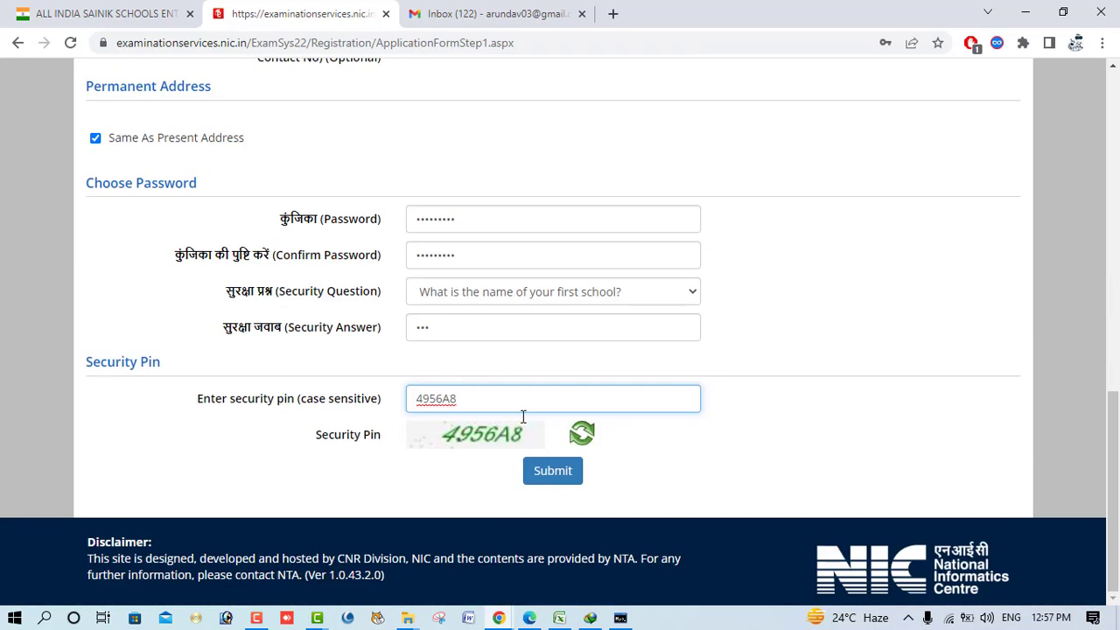
pyautogui.click(552, 474)
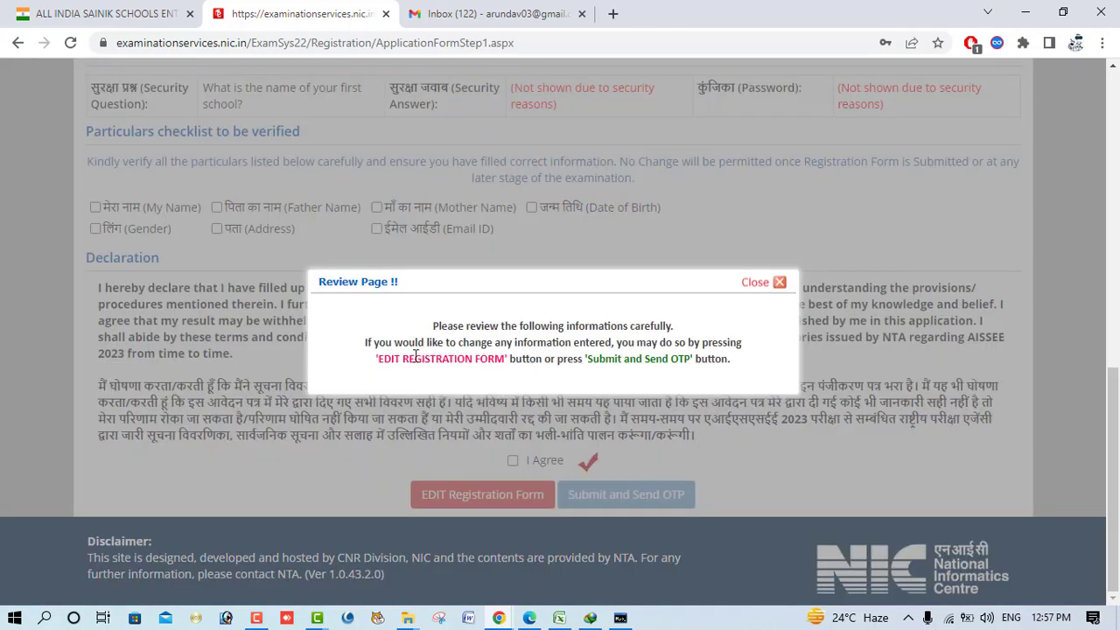
# - Tick My Name, Address, Mother Name, Email ID and Date of Birth, then accept the declaration
pyautogui.moveTo(390, 359); pyautogui.dragTo(543, 359)
pyautogui.click(754, 281)
pyautogui.scroll(5, 324, 325)
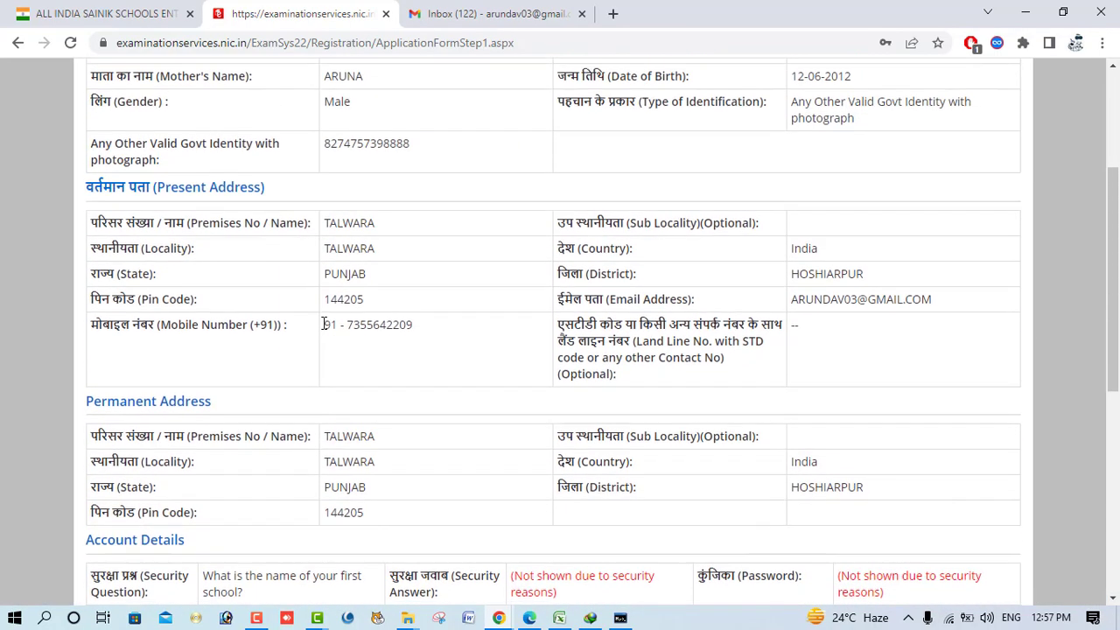
pyautogui.scroll(3, 323, 325)
pyautogui.scroll(-7, 463, 408)
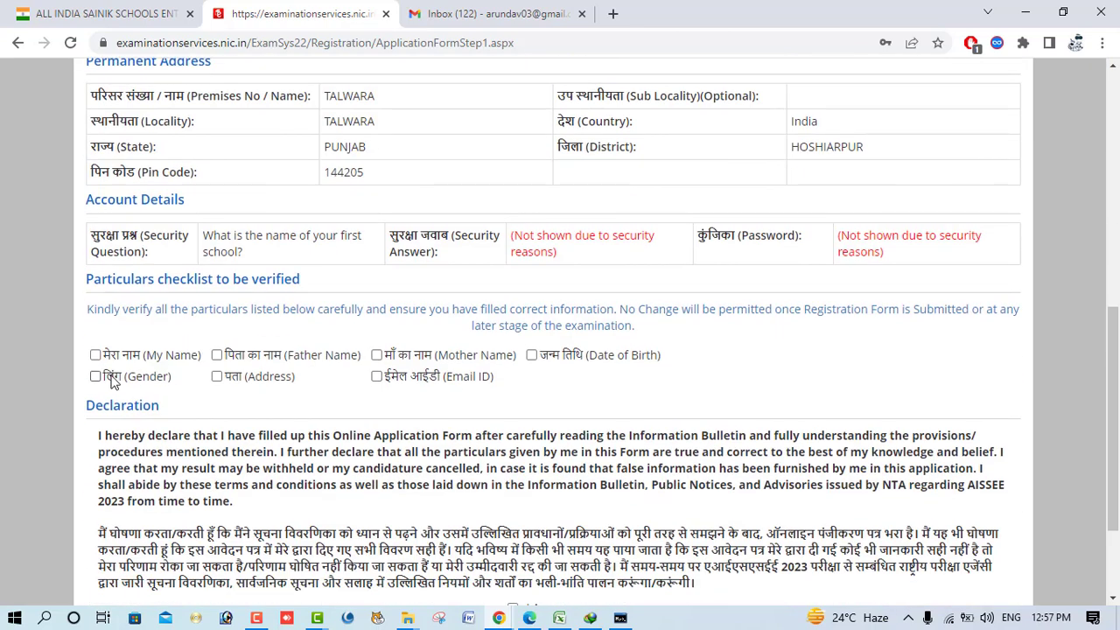
pyautogui.click(96, 354)
pyautogui.click(262, 377)
pyautogui.click(387, 356)
pyautogui.click(396, 380)
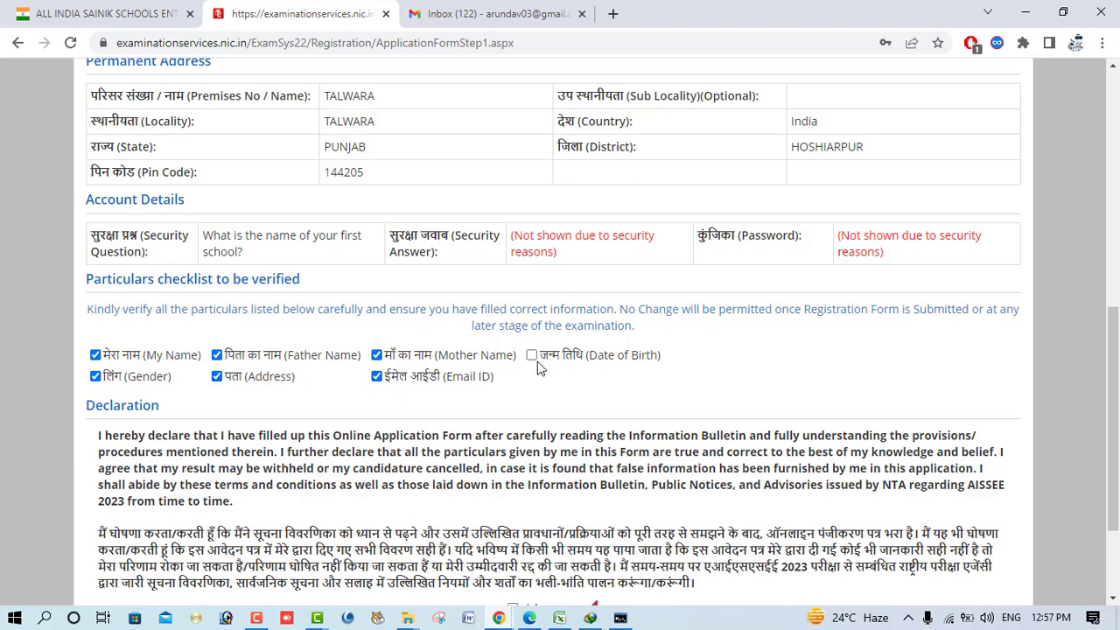
pyautogui.click(536, 356)
pyautogui.scroll(-2, 648, 404)
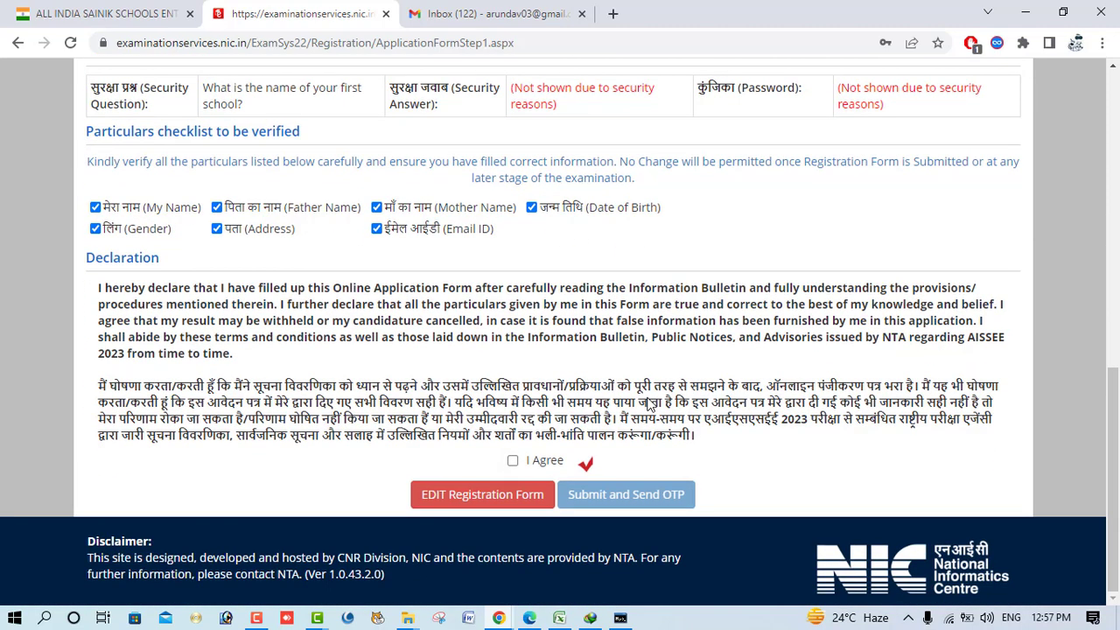
pyautogui.click(513, 461)
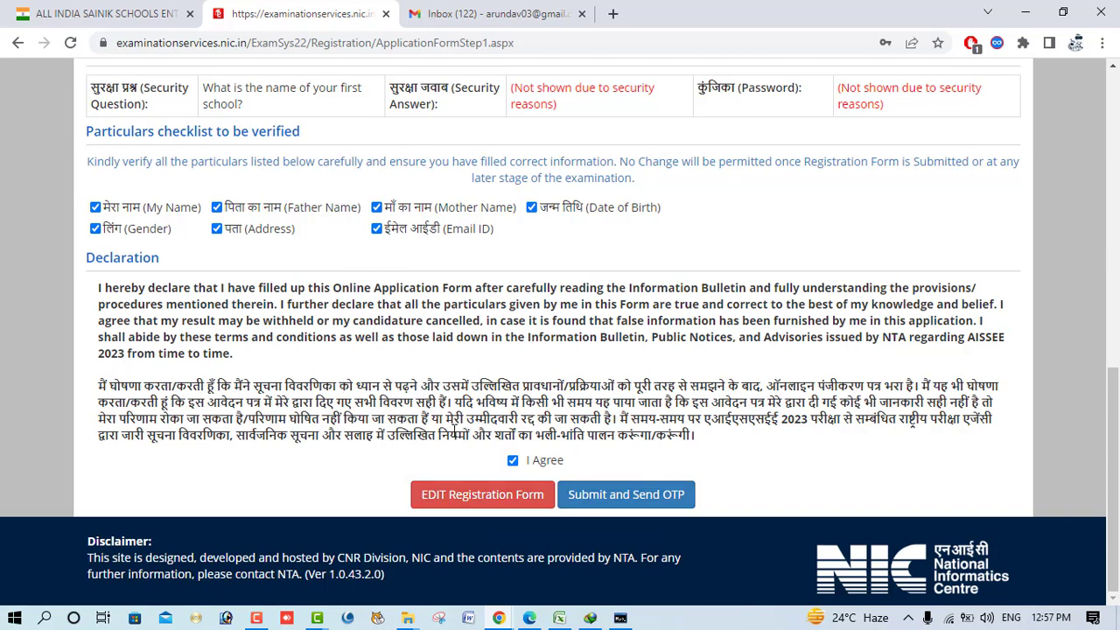
# - Request the OTP, confirm with Yes, enter the SMS OTP and submit the registration form
pyautogui.click(610, 497)
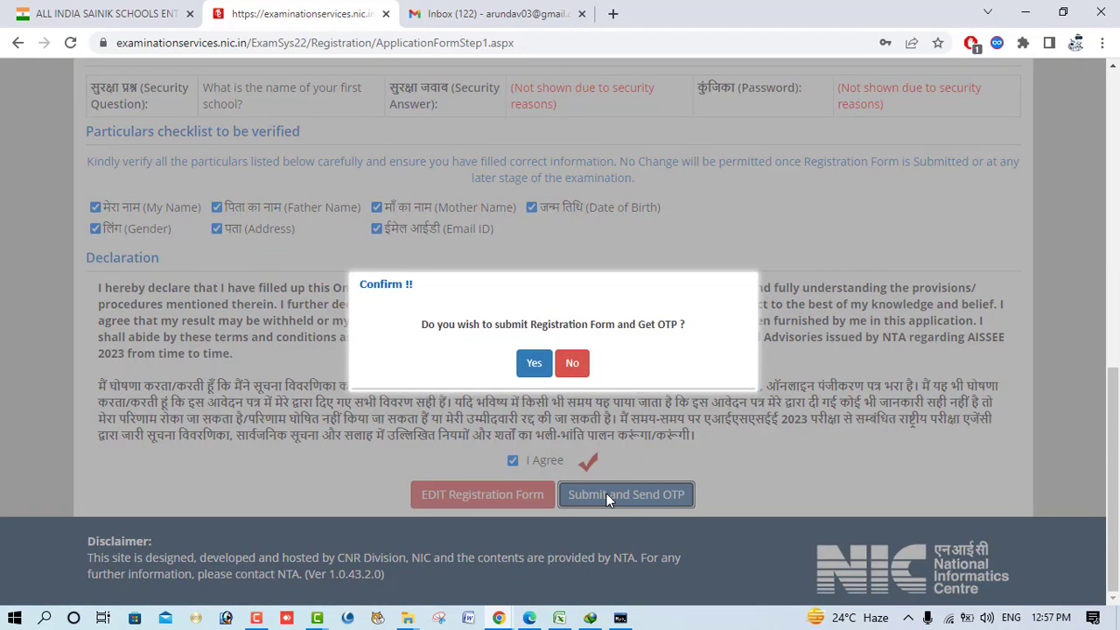
pyautogui.click(533, 363)
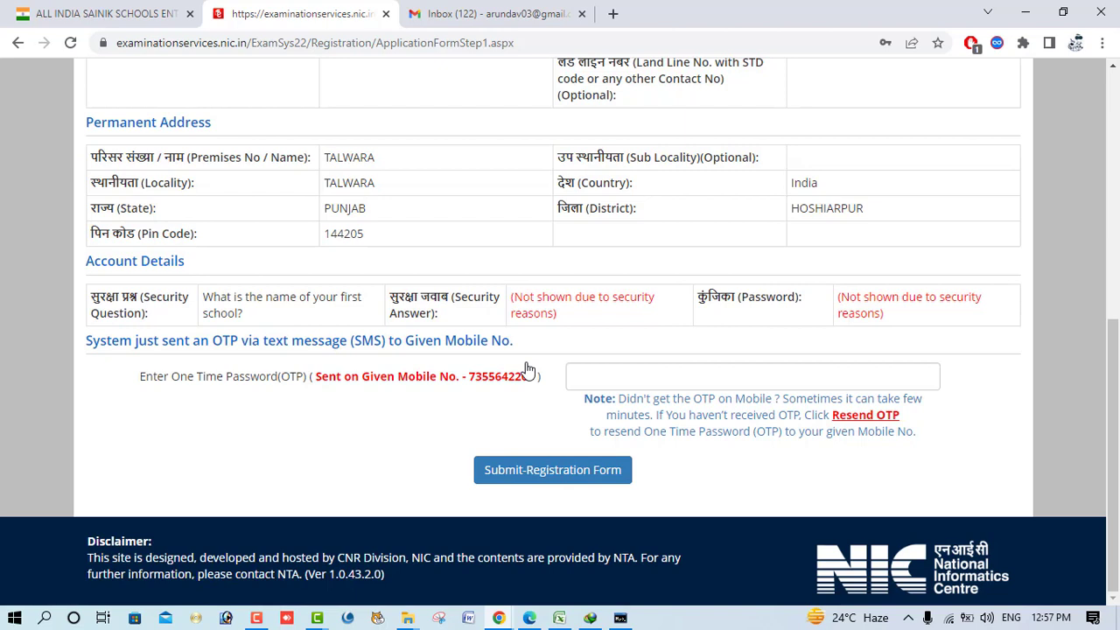
pyautogui.click(611, 377)
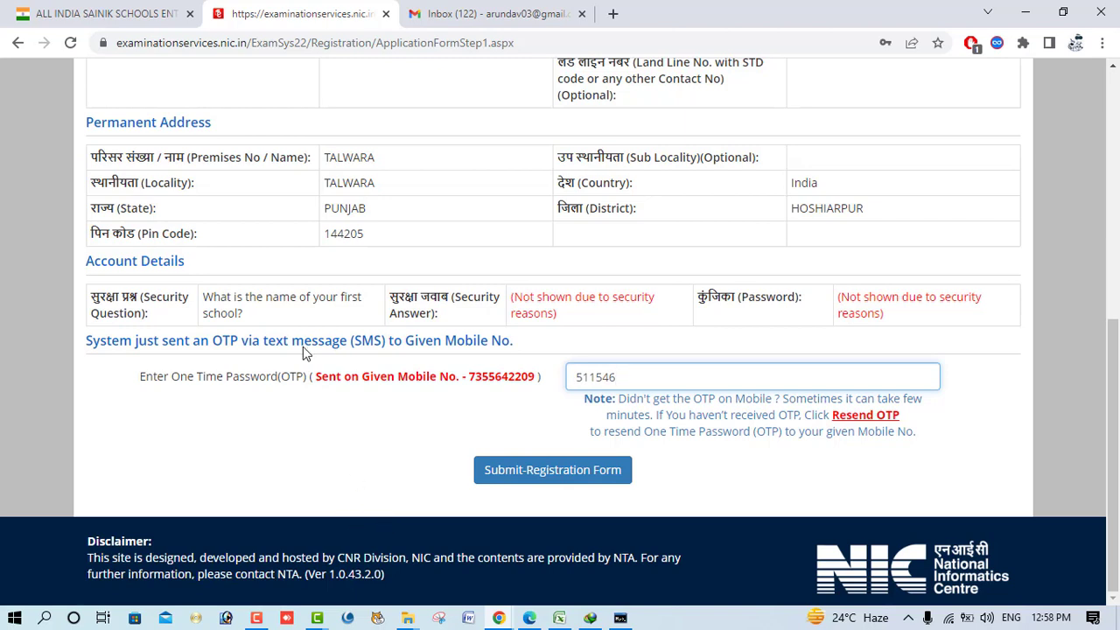
pyautogui.click(528, 477)
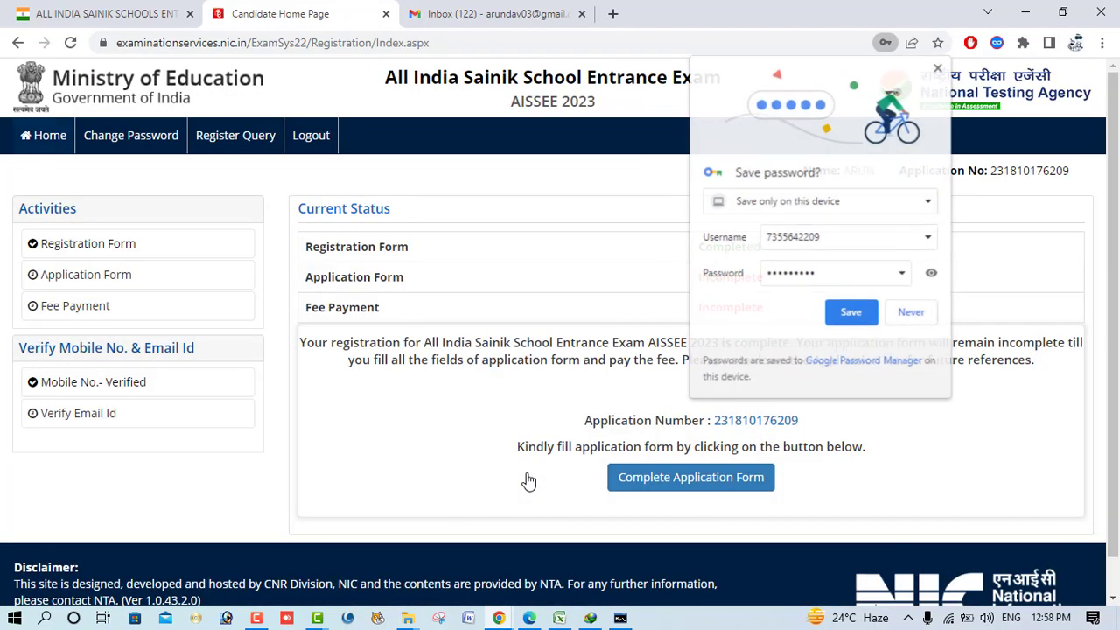
# - Save the portal login in Chrome and note down the application number
pyautogui.click(849, 320)
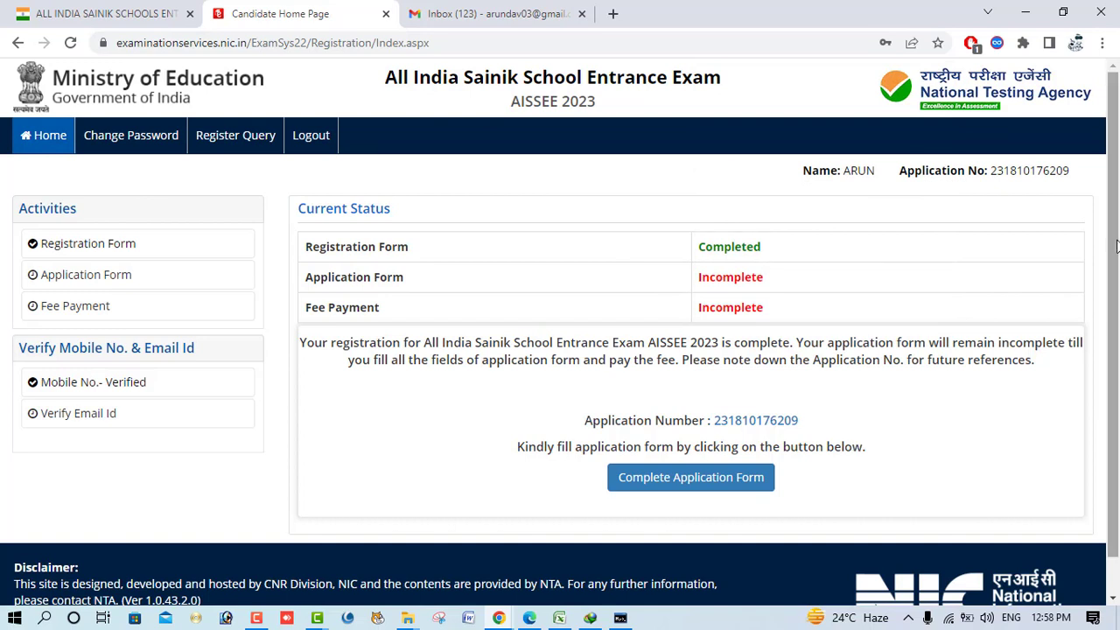
pyautogui.moveTo(1019, 170); pyautogui.dragTo(1060, 198)
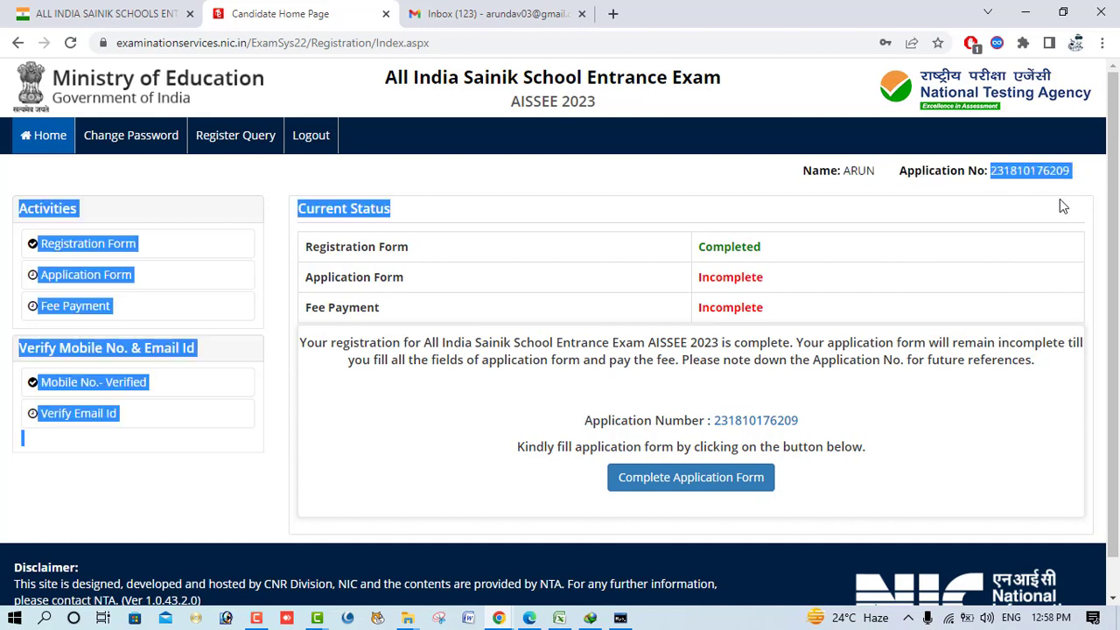
pyautogui.click(599, 295)
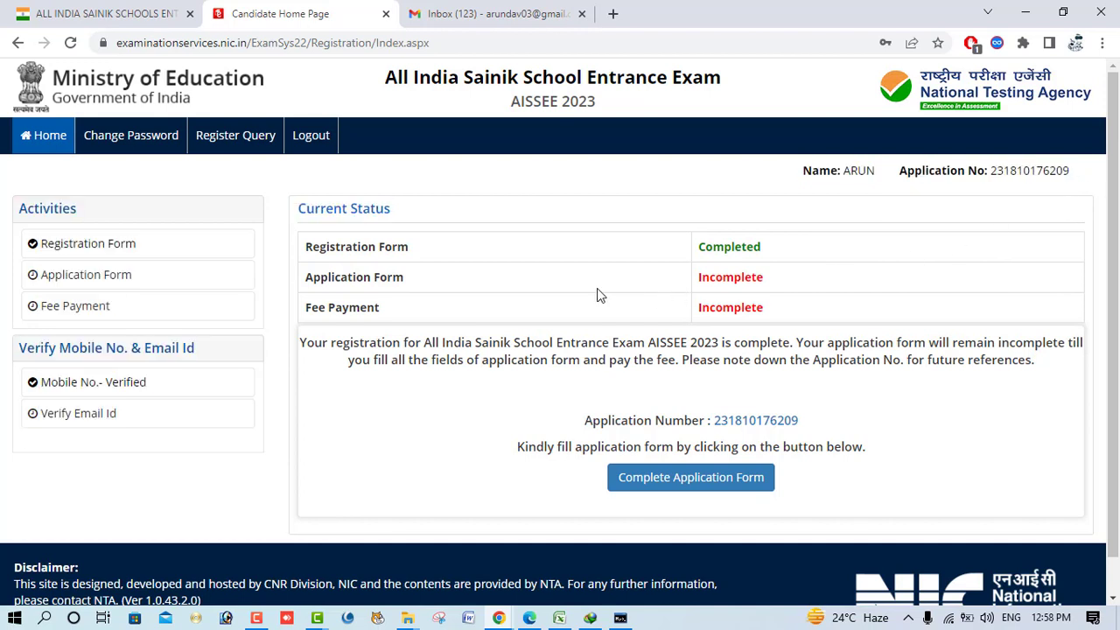
# - Start the application form via Complete Application Form and go to Personal Details
pyautogui.click(676, 488)
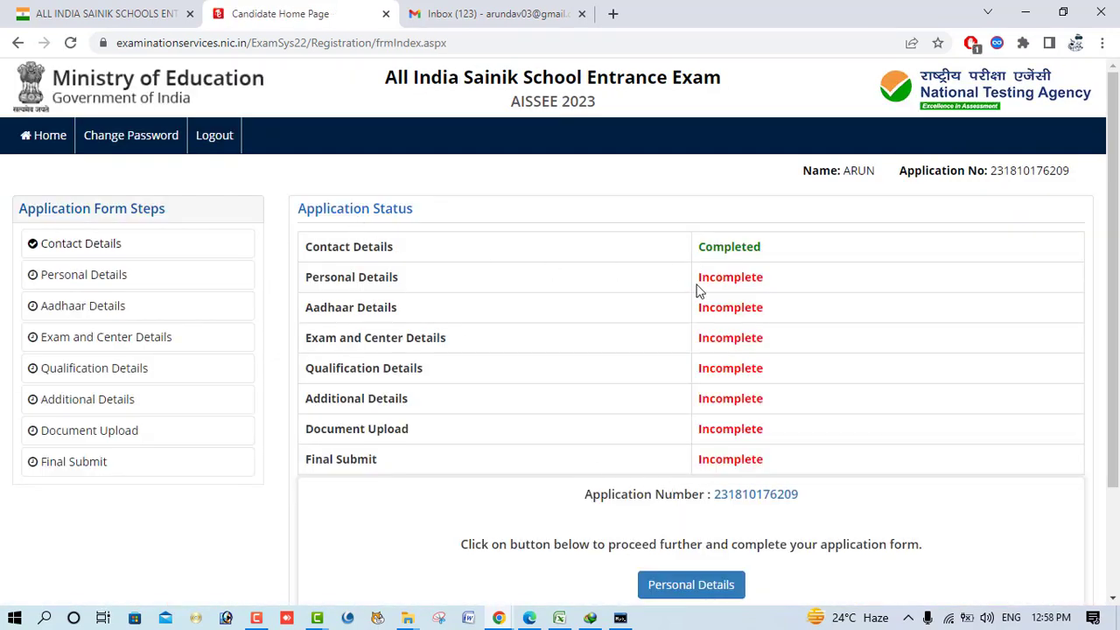
pyautogui.scroll(-2, 713, 483)
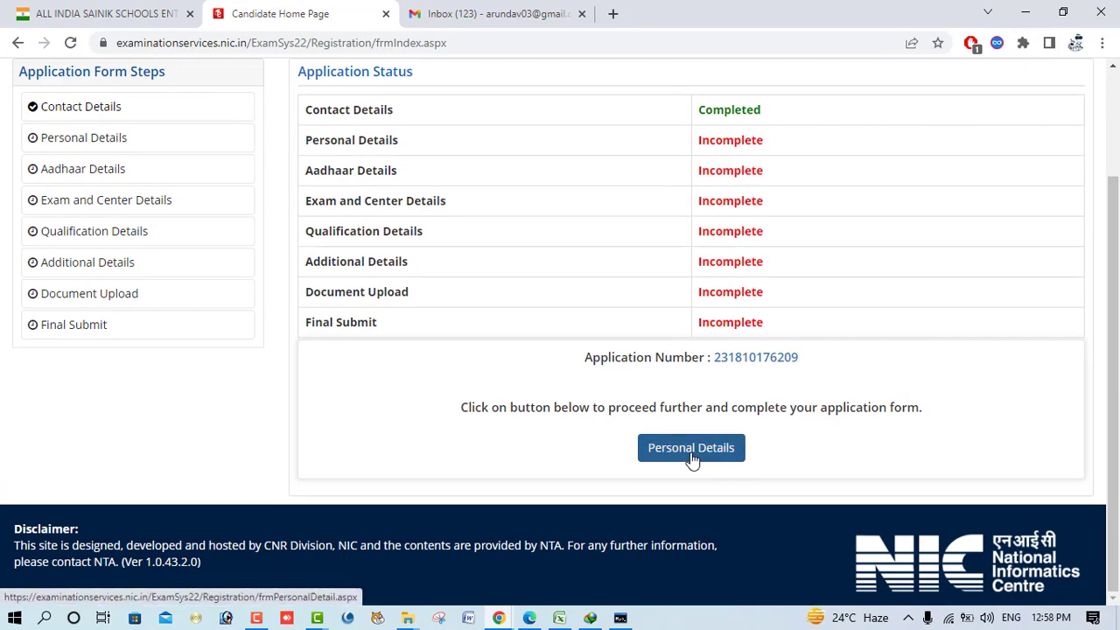
pyautogui.click(688, 464)
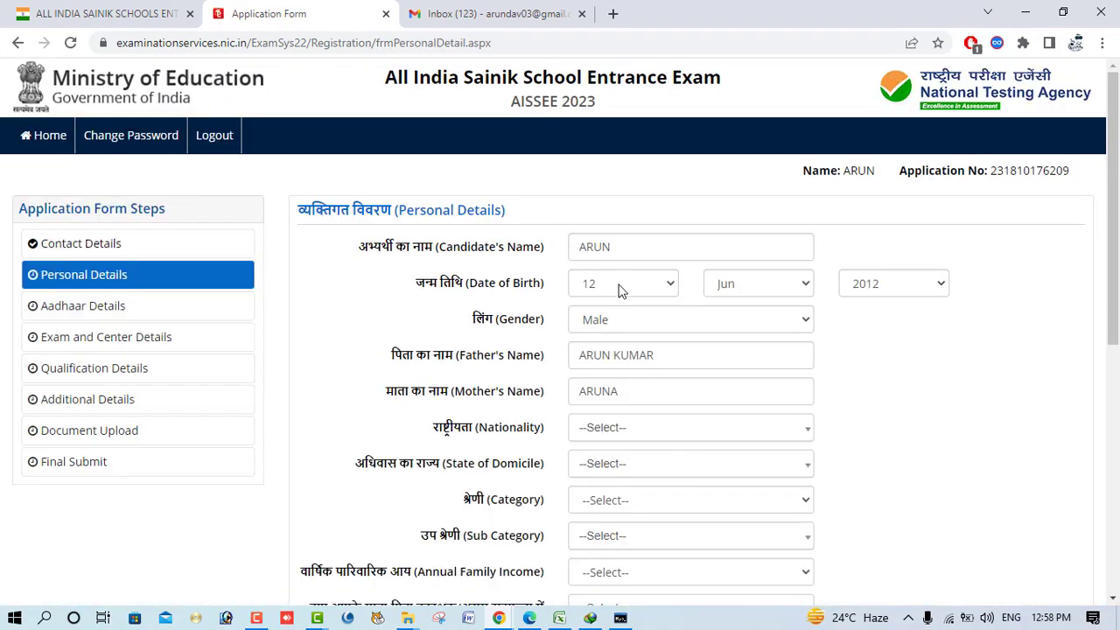
# - Set Nationality to Indian and State of Domicile to PUNJAB
pyautogui.click(628, 441)
pyautogui.click(626, 504)
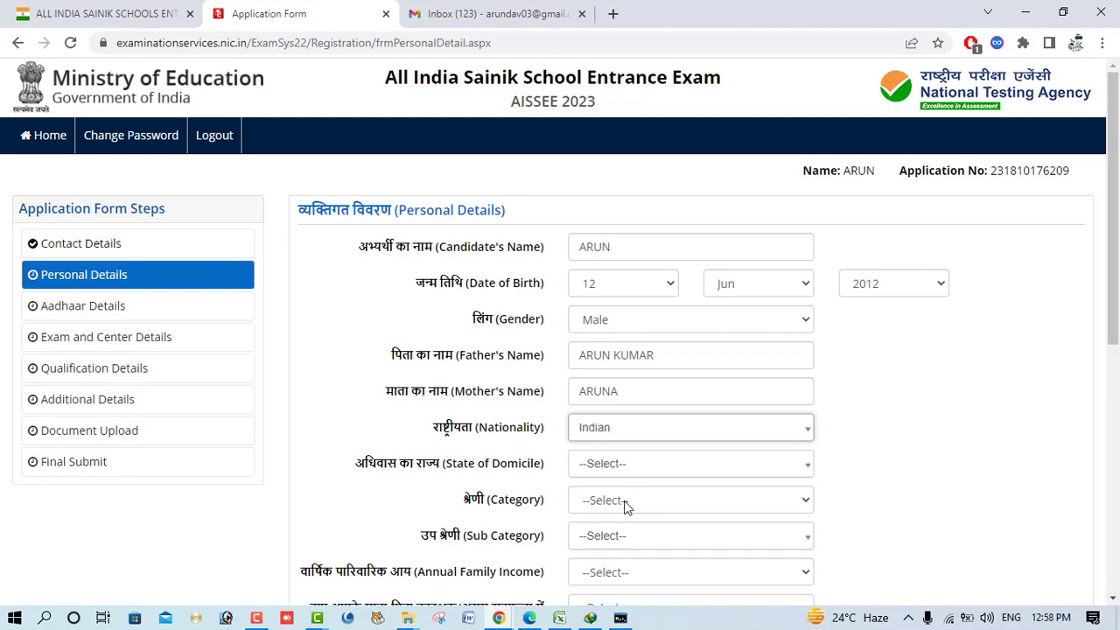
pyautogui.scroll(-2, 626, 504)
pyautogui.click(603, 300)
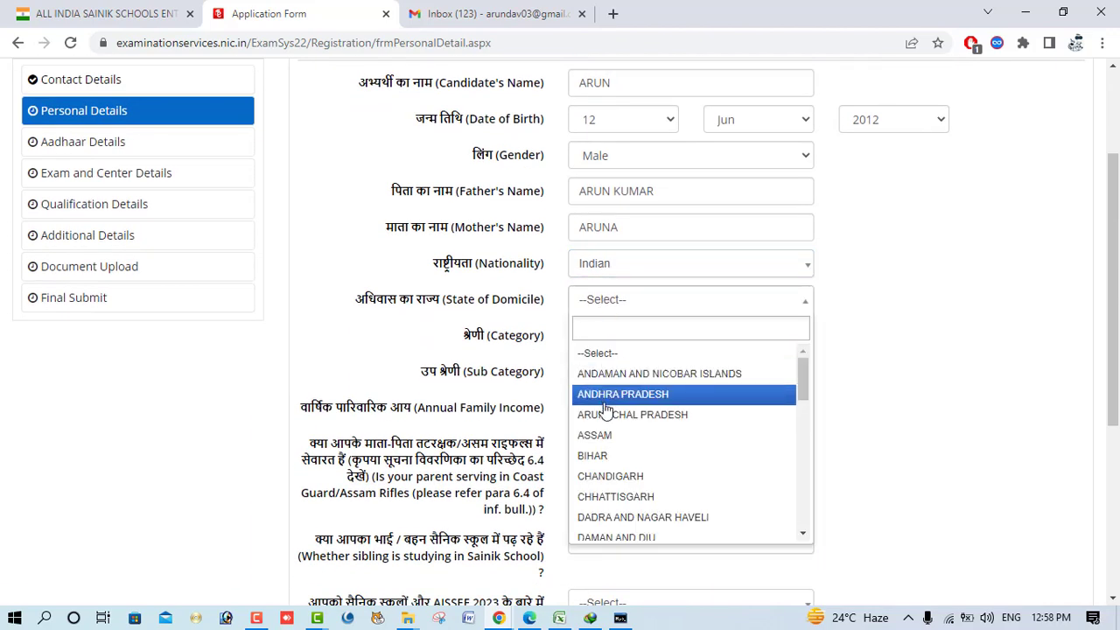
pyautogui.write('PUN')
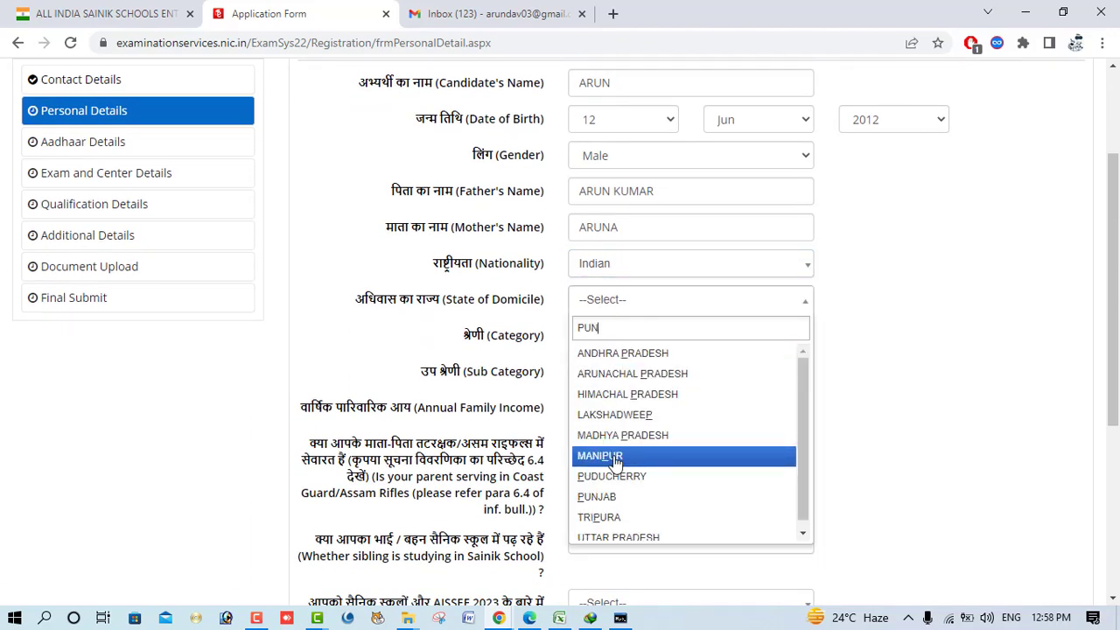
pyautogui.click(615, 363)
# - Set Category General, Sub Category Not Applicable, and family income RS. 200001 - 300000
pyautogui.click(618, 373)
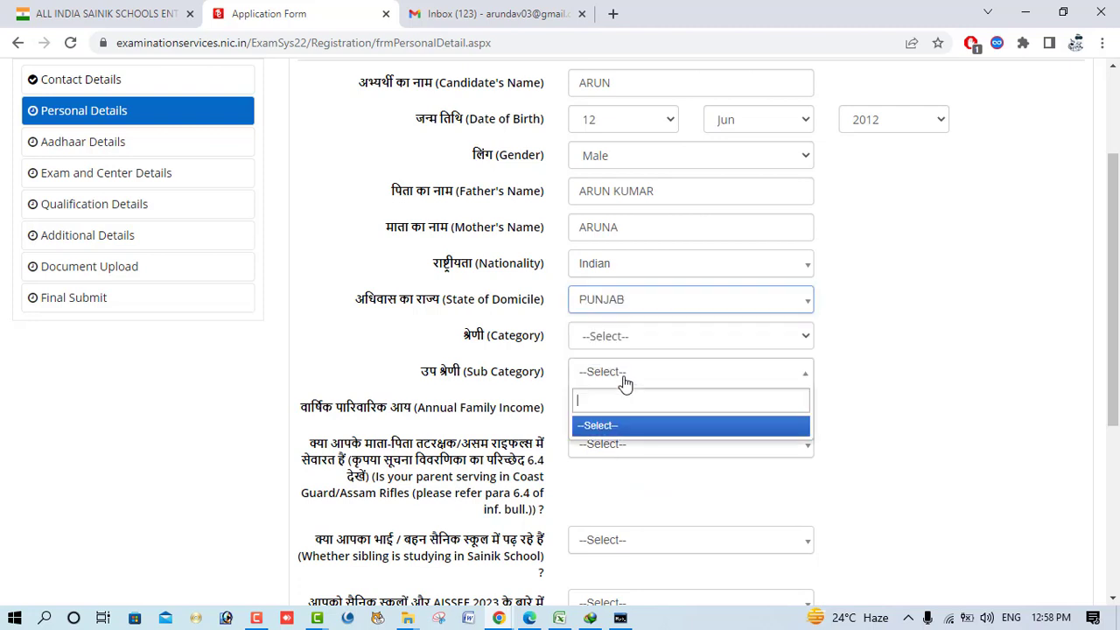
pyautogui.click(622, 340)
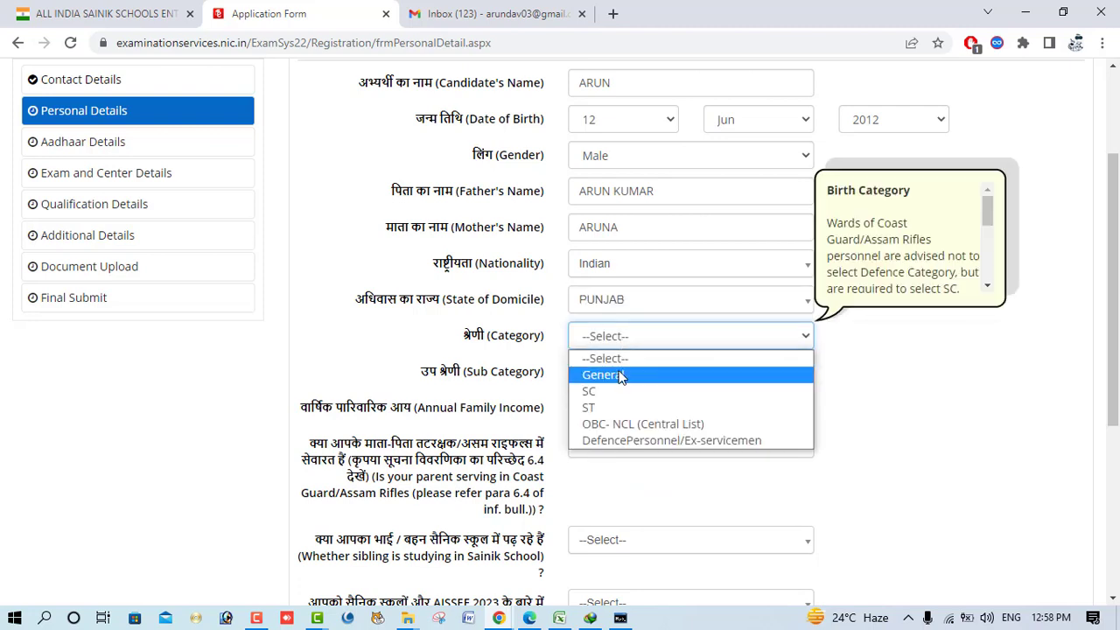
pyautogui.click(620, 382)
pyautogui.click(614, 382)
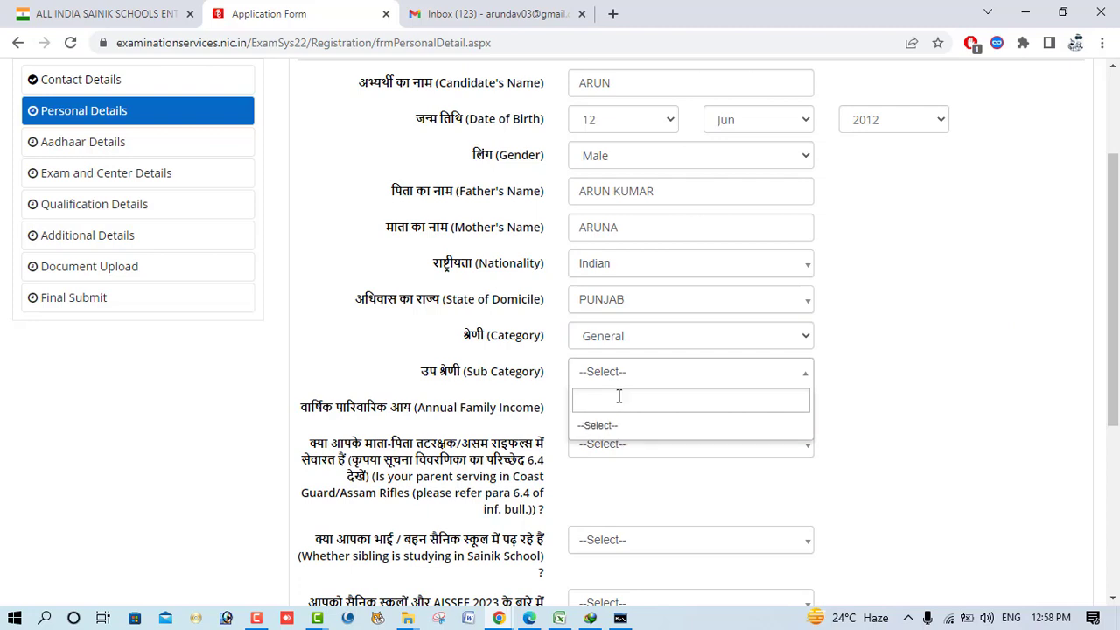
pyautogui.click(613, 446)
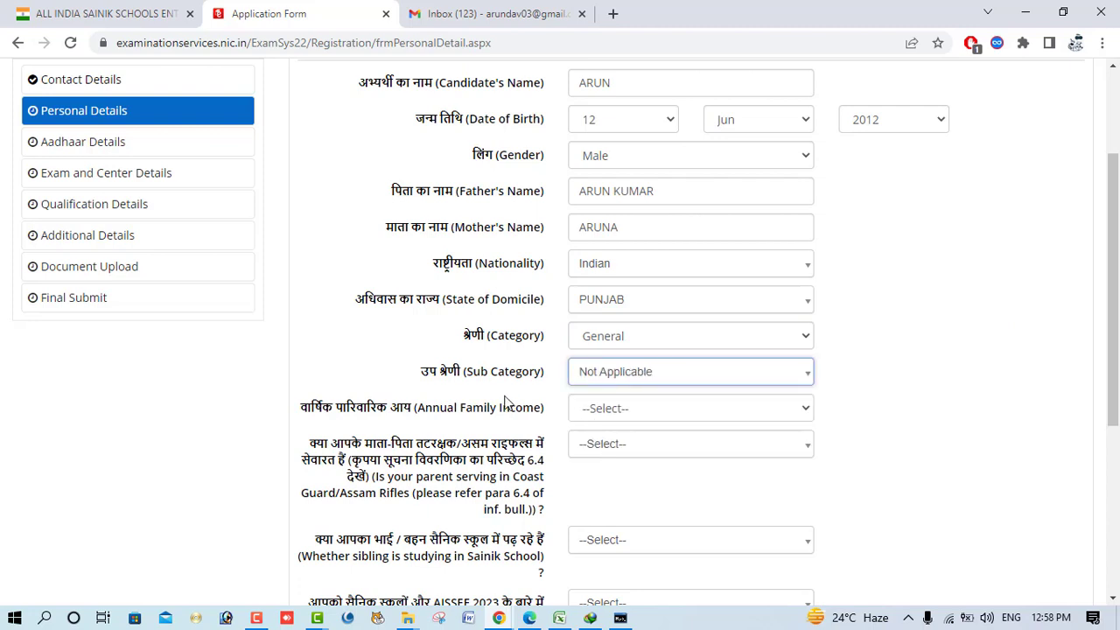
pyautogui.click(600, 411)
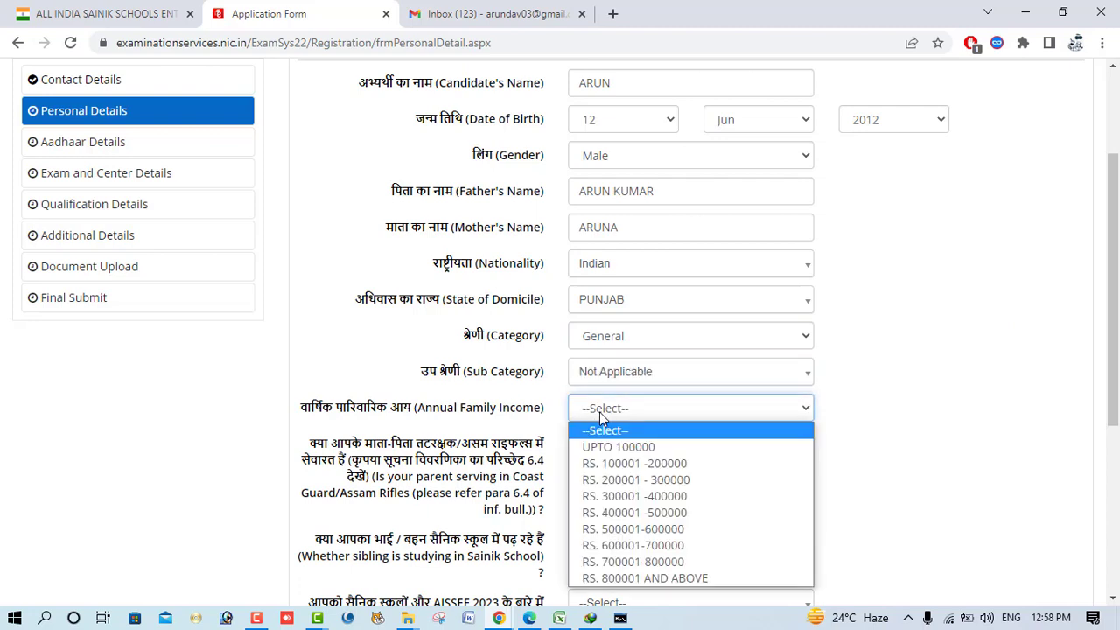
pyautogui.click(624, 488)
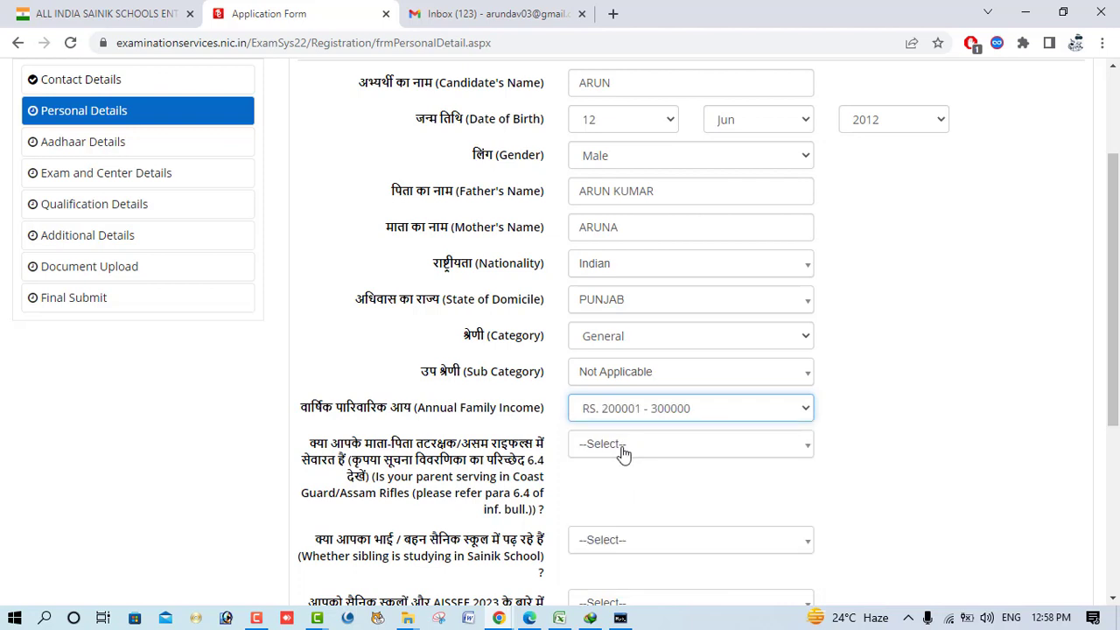
# - Answer No to parent in Coast Guard/Assam Rifles and to sibling in Sainik School
pyautogui.click(622, 450)
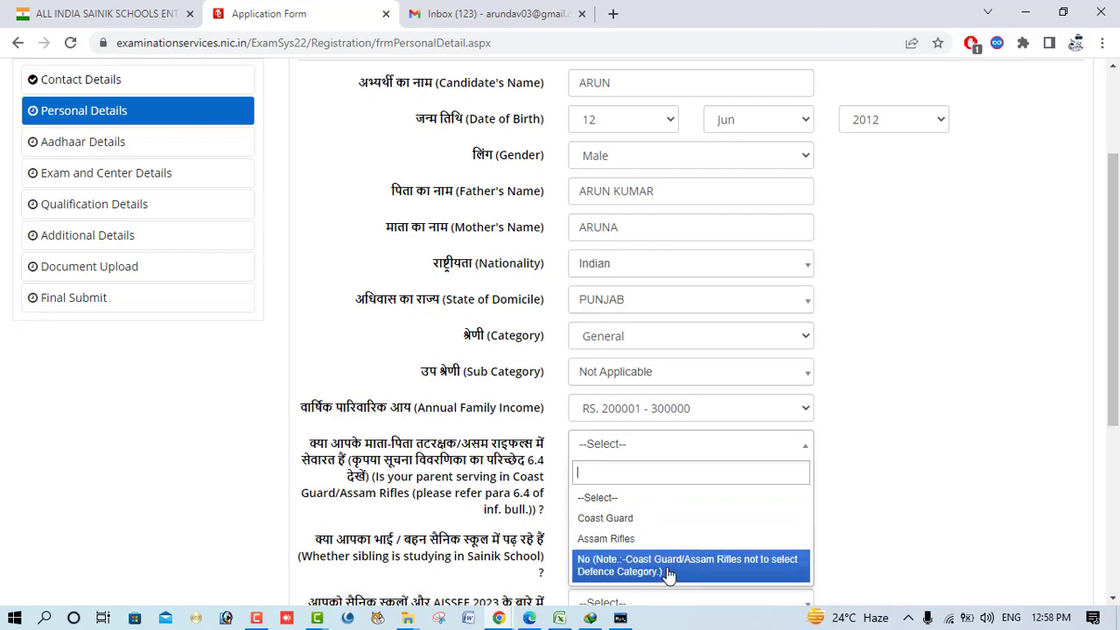
pyautogui.click(775, 577)
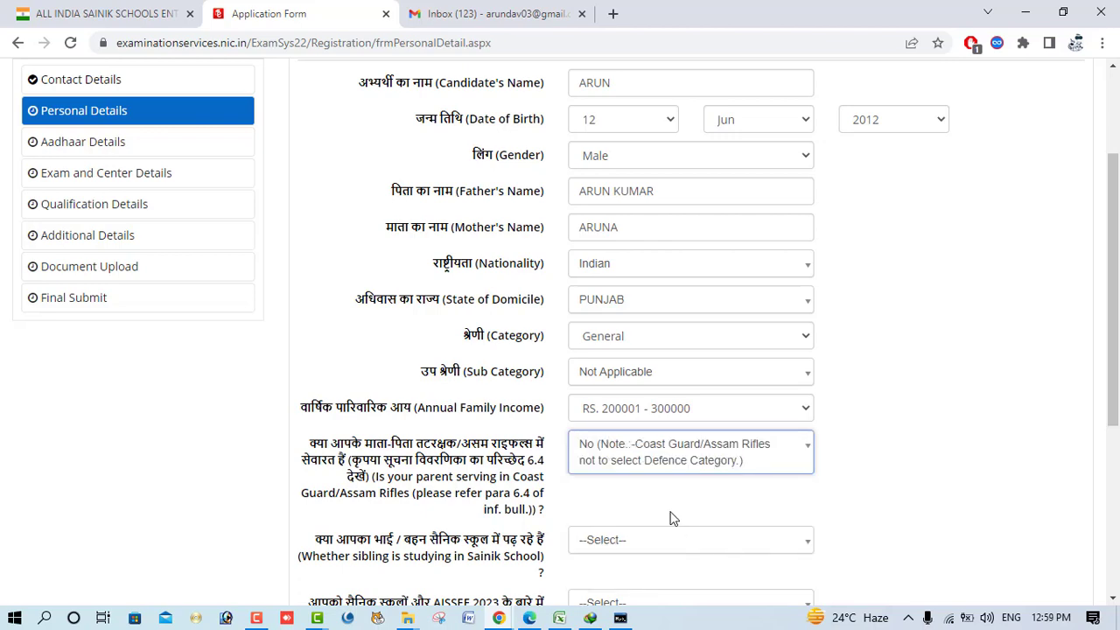
pyautogui.scroll(-2, 669, 517)
pyautogui.scroll(2, 625, 358)
pyautogui.scroll(-2, 620, 382)
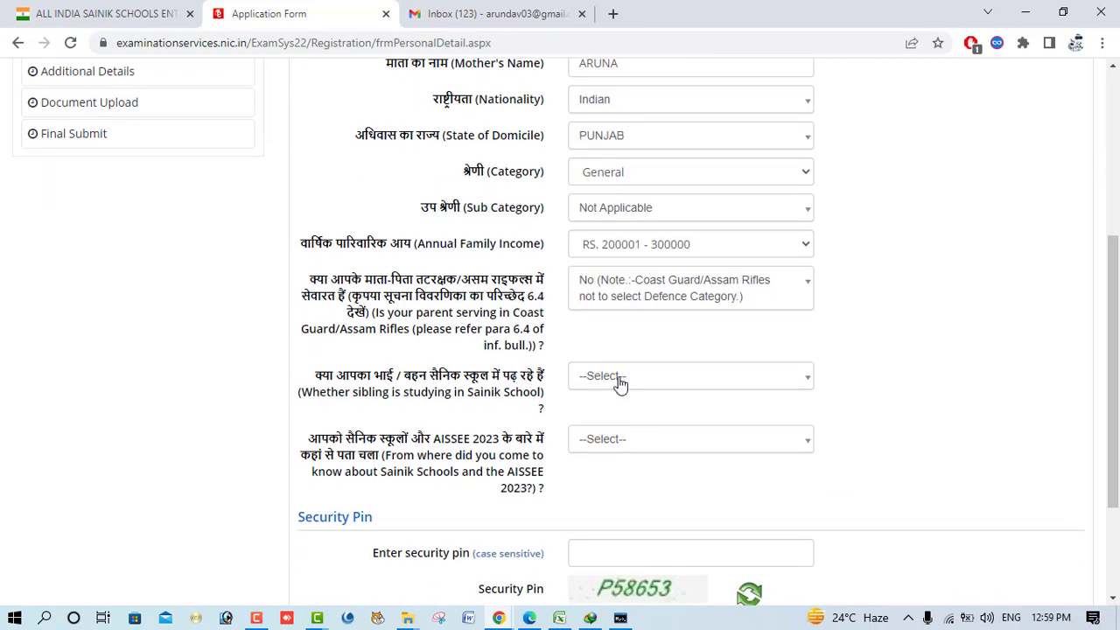
pyautogui.click(620, 383)
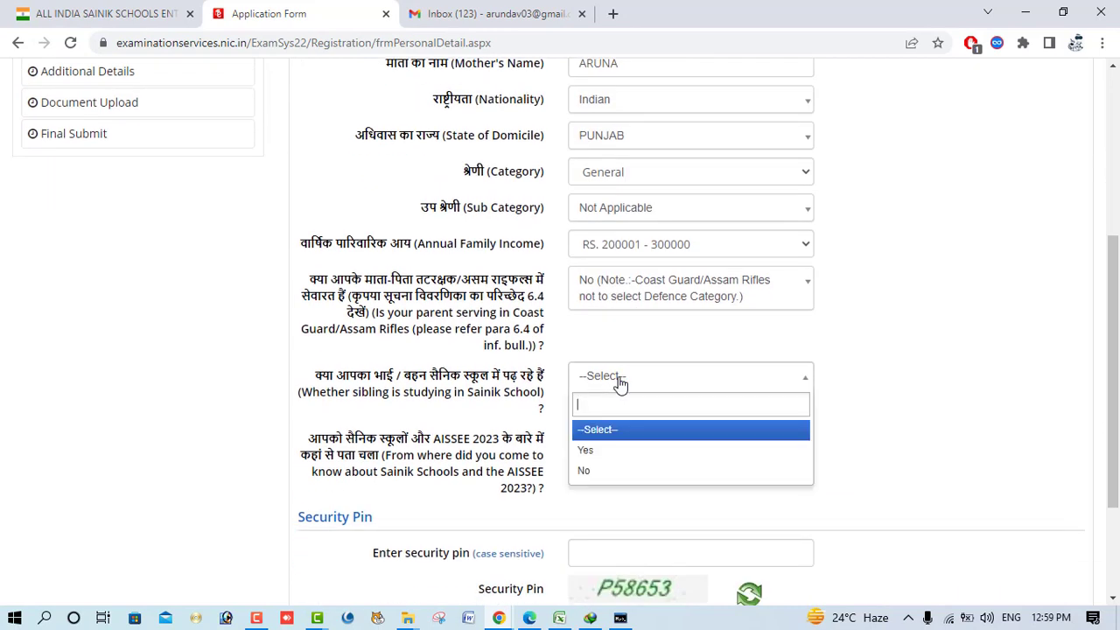
pyautogui.click(634, 472)
pyautogui.click(632, 450)
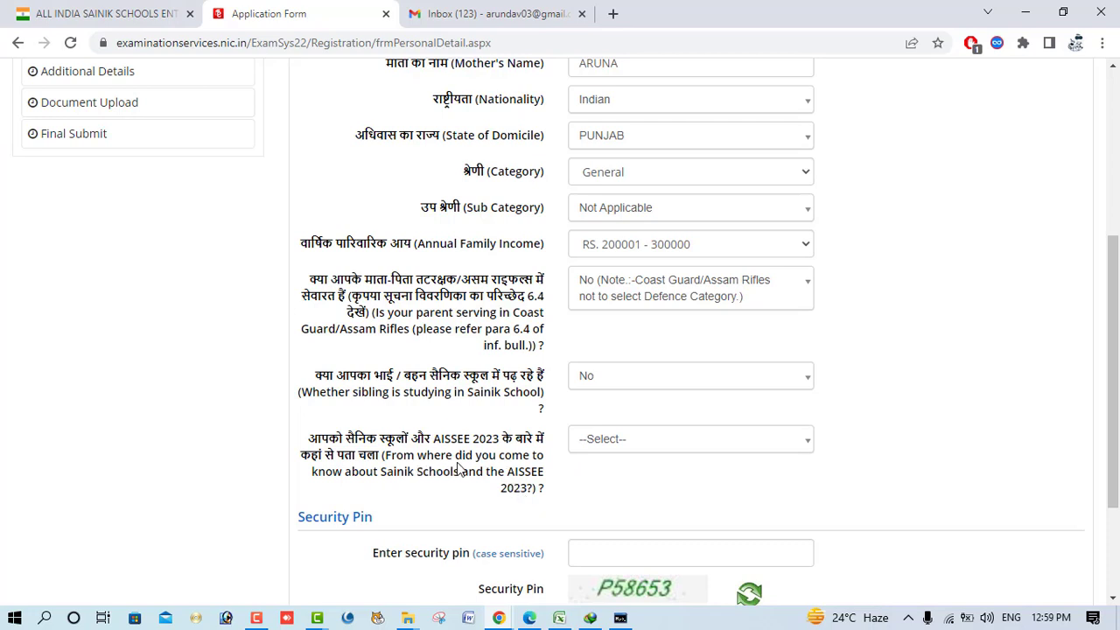
# - Choose Friends as the source, enter the security pin, and save Personal Details
pyautogui.click(638, 452)
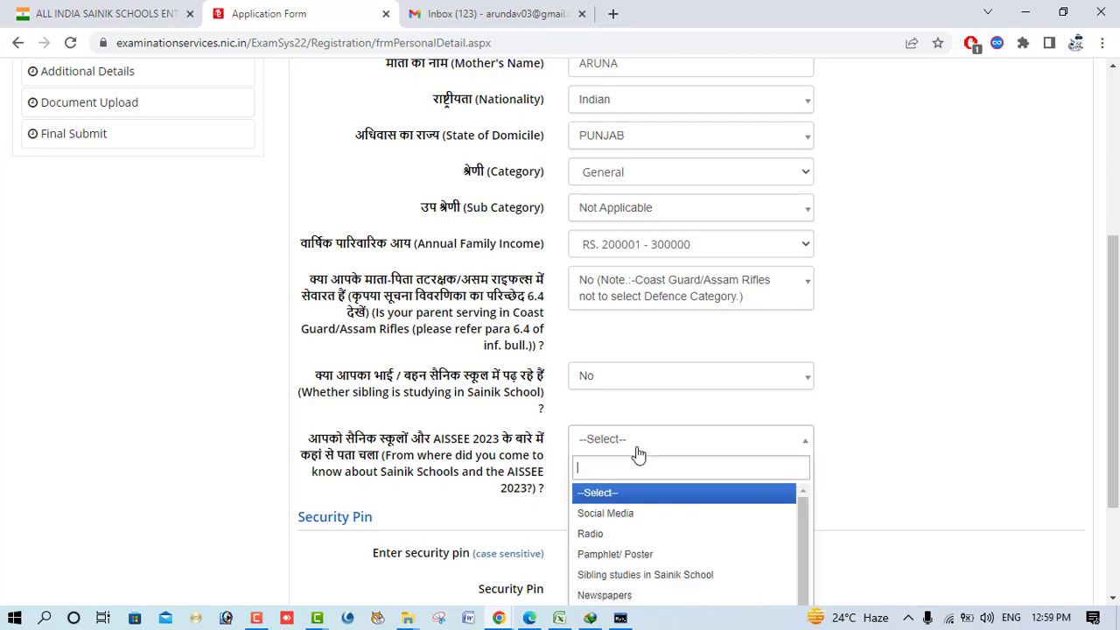
pyautogui.scroll(-1, 640, 536)
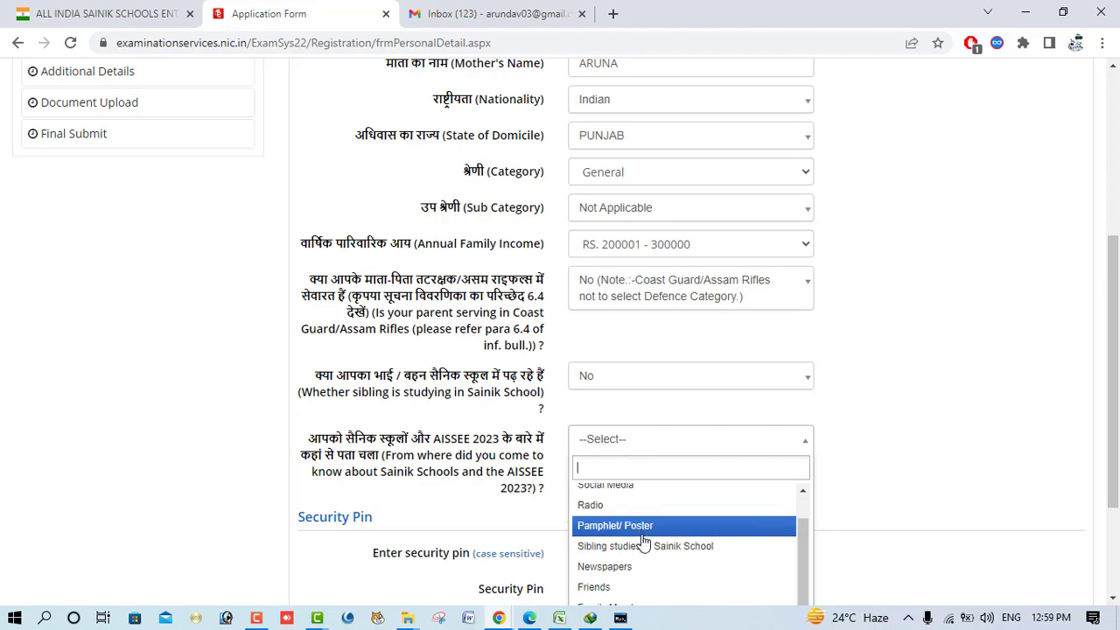
pyautogui.click(646, 587)
pyautogui.scroll(-2, 718, 498)
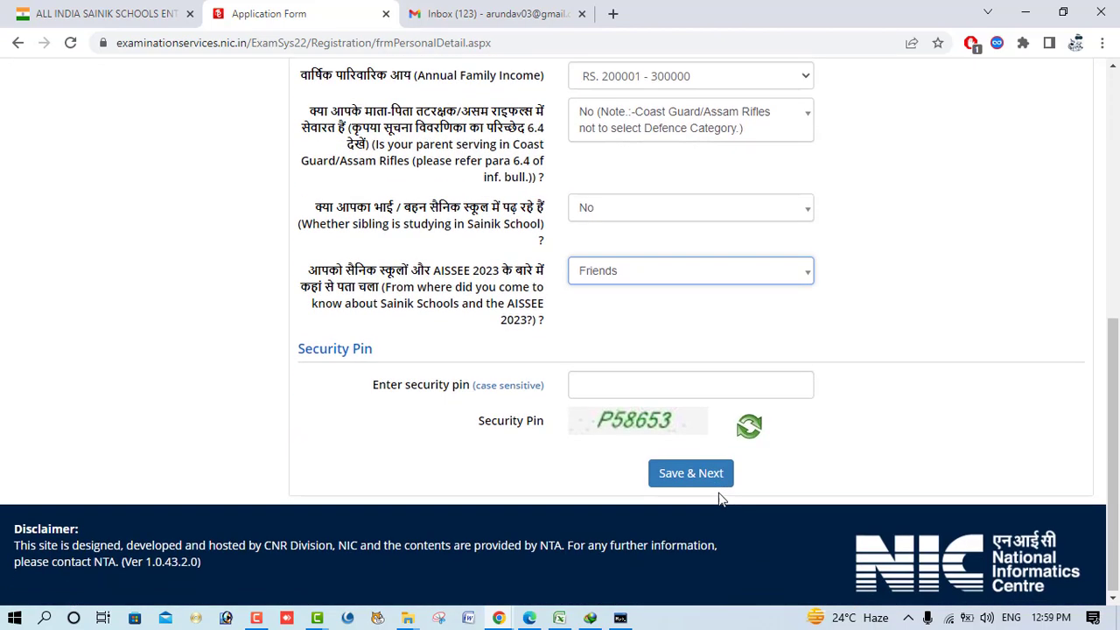
pyautogui.click(616, 407)
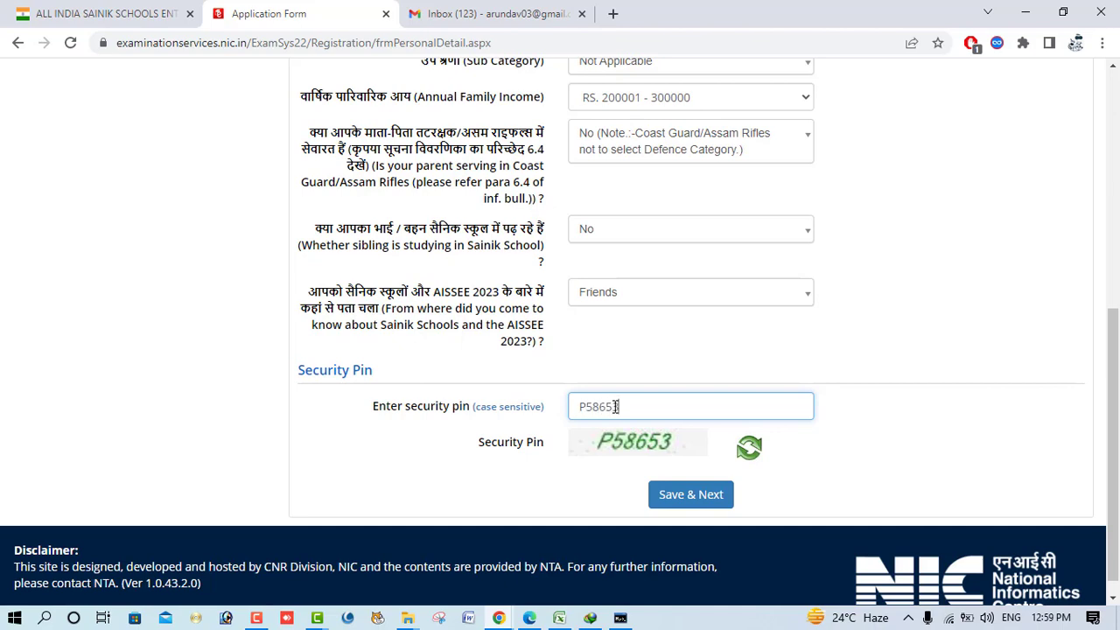
pyautogui.click(683, 495)
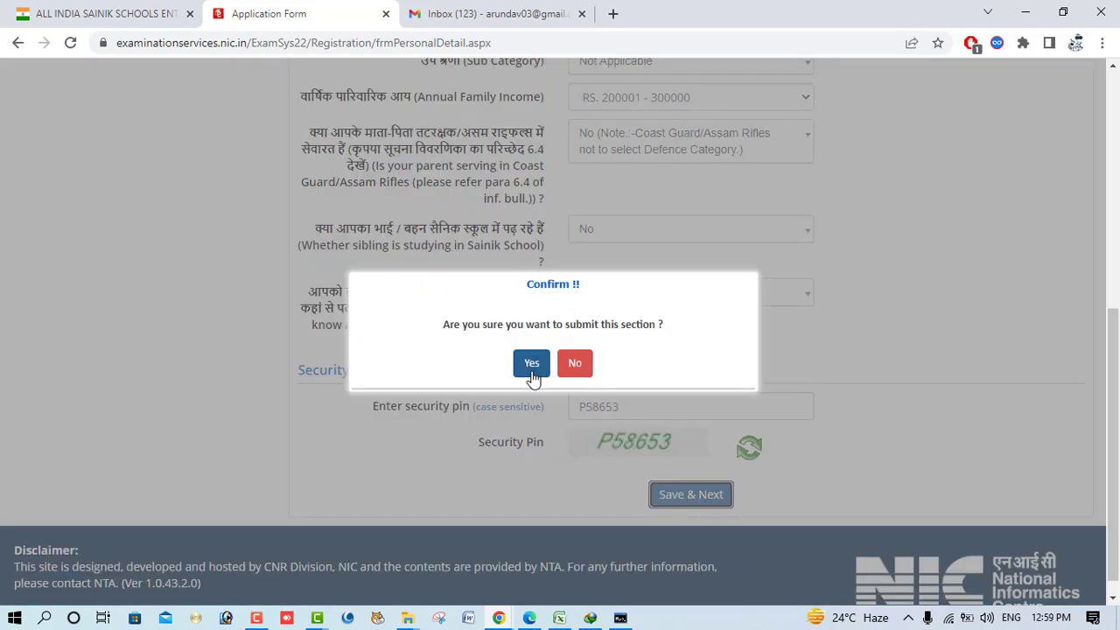
pyautogui.click(532, 366)
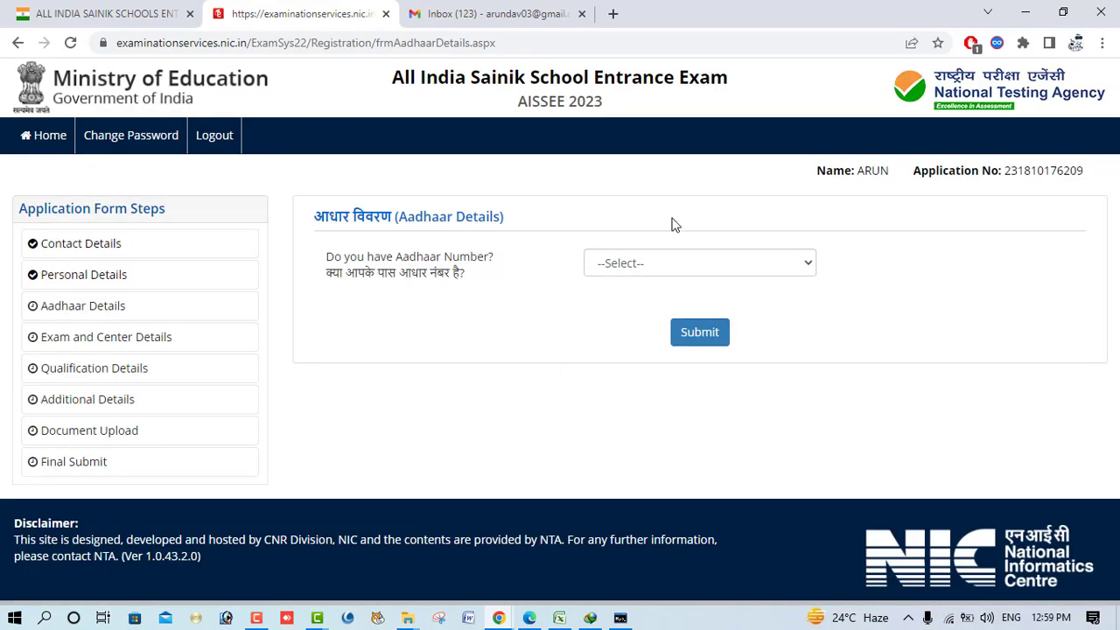
# - Answer No to having an Aadhaar Number and submit the Aadhaar Details
pyautogui.click(662, 257)
pyautogui.click(636, 319)
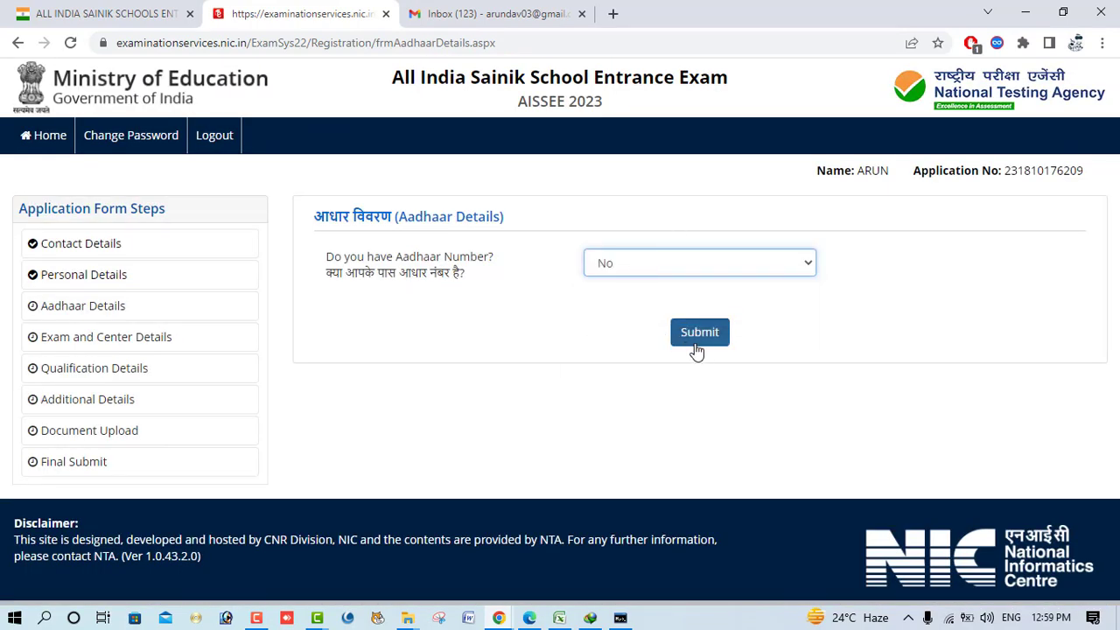
pyautogui.click(701, 346)
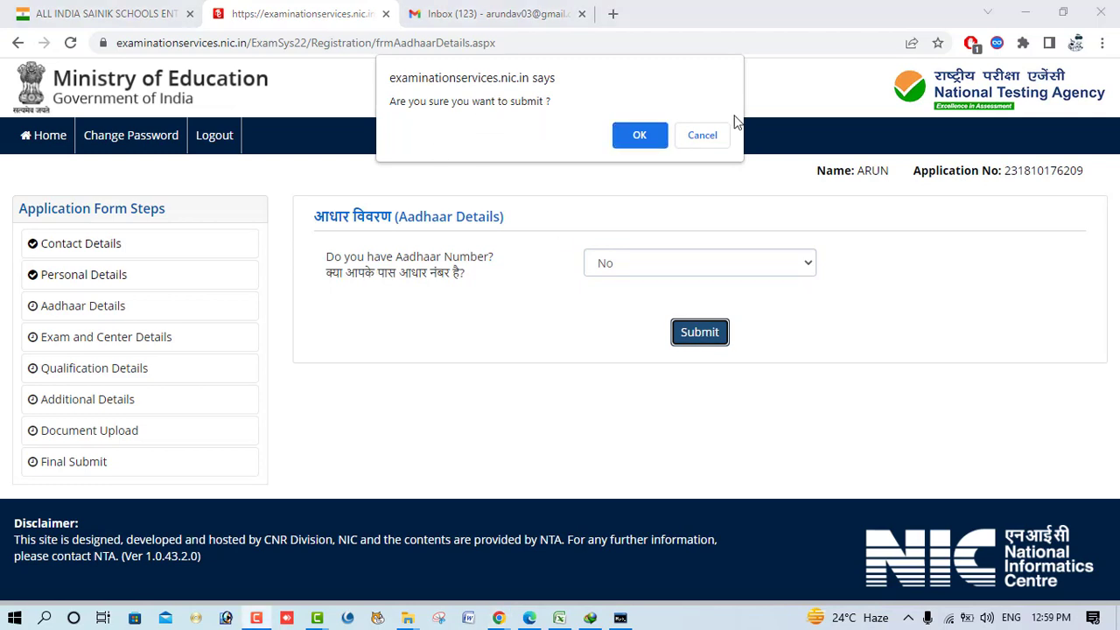
pyautogui.click(633, 135)
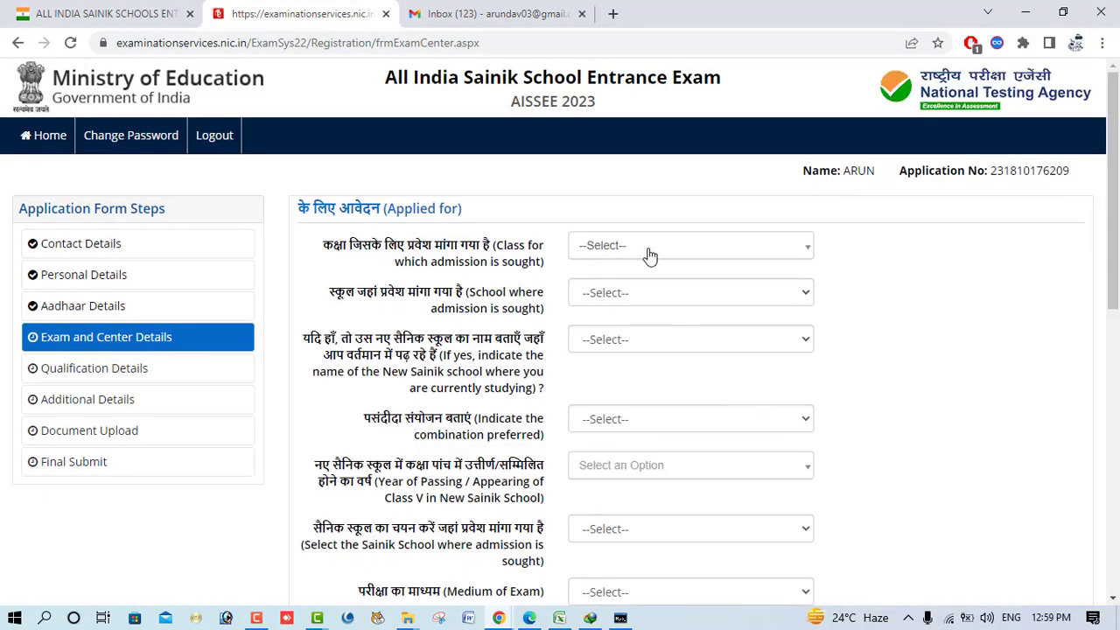
# - Apply for Class IX at Sainik School, Kapurthala (PUNJAB) with English exam medium
pyautogui.click(649, 255)
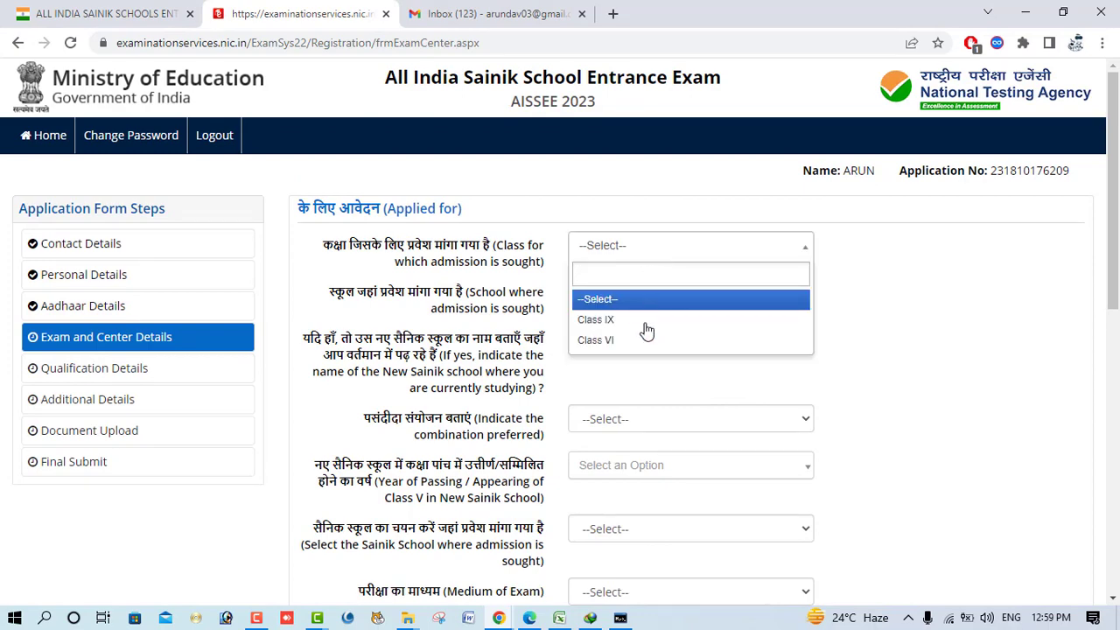
pyautogui.click(650, 323)
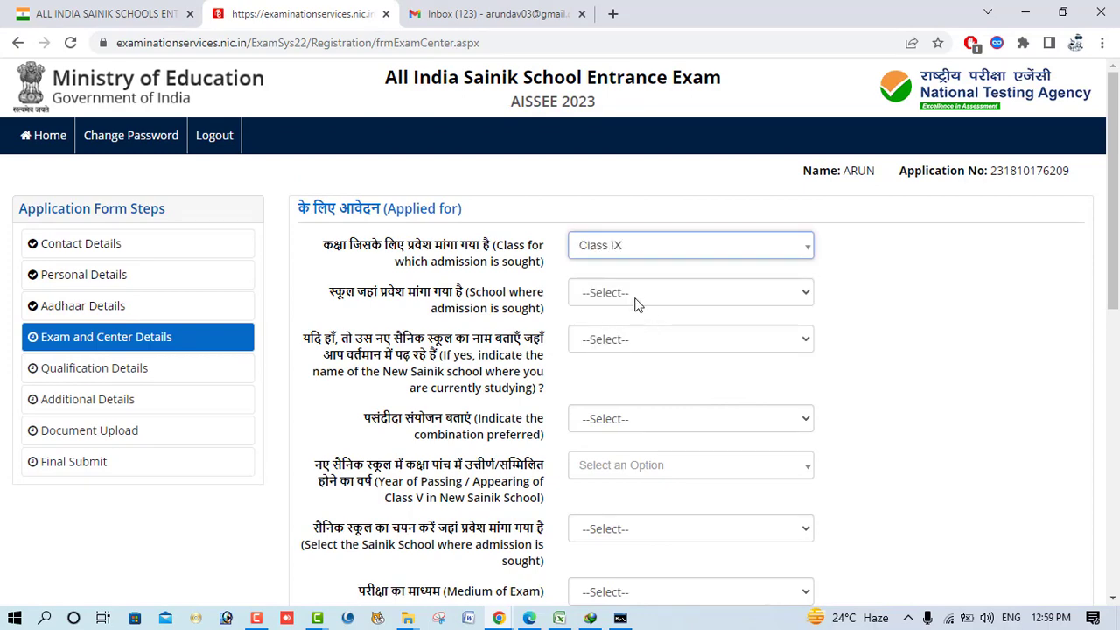
pyautogui.click(637, 297)
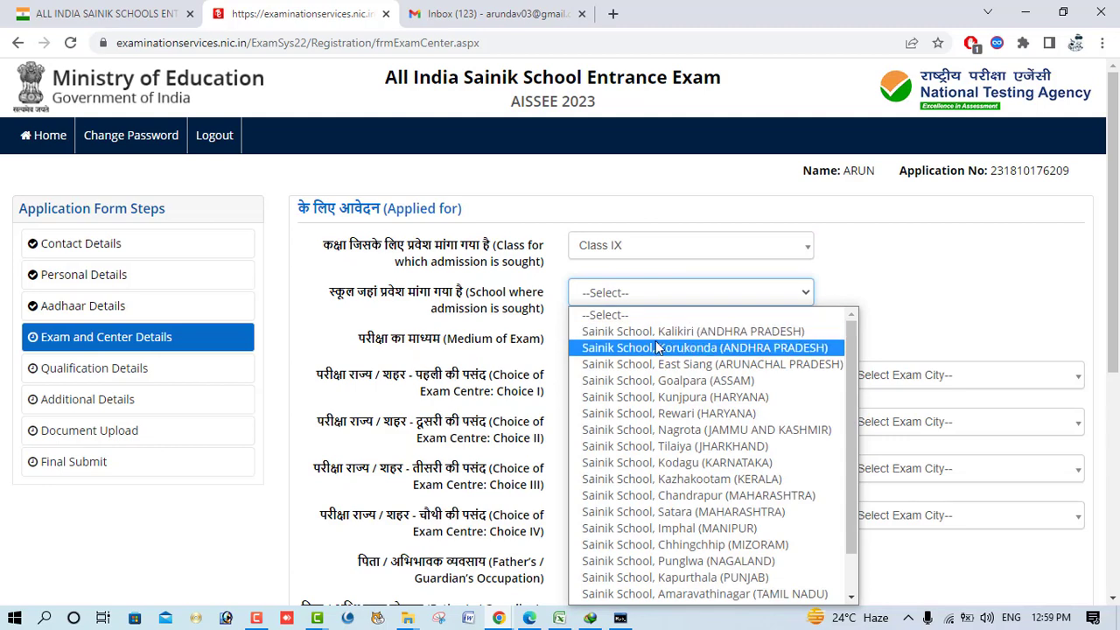
pyautogui.click(490, 331)
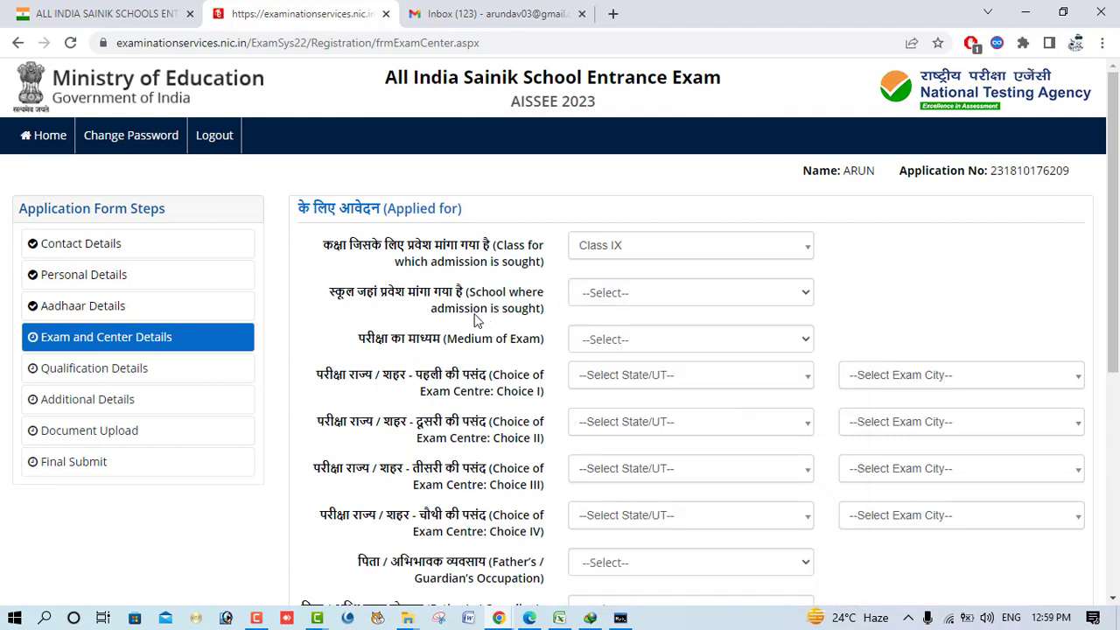
pyautogui.click(613, 293)
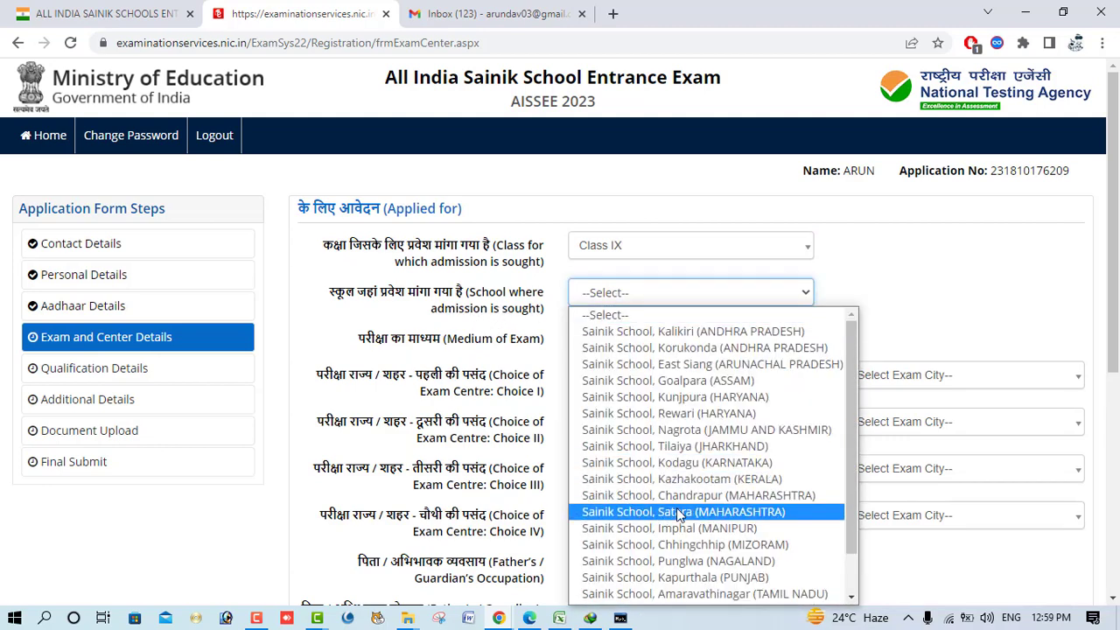
pyautogui.scroll(-1, 678, 516)
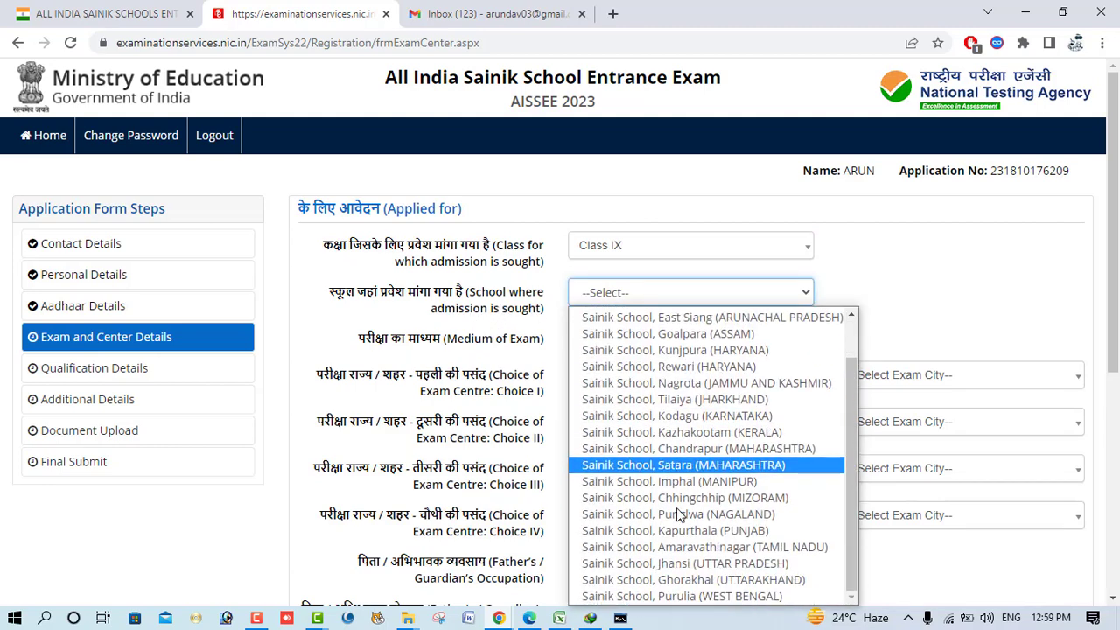
pyautogui.click(792, 532)
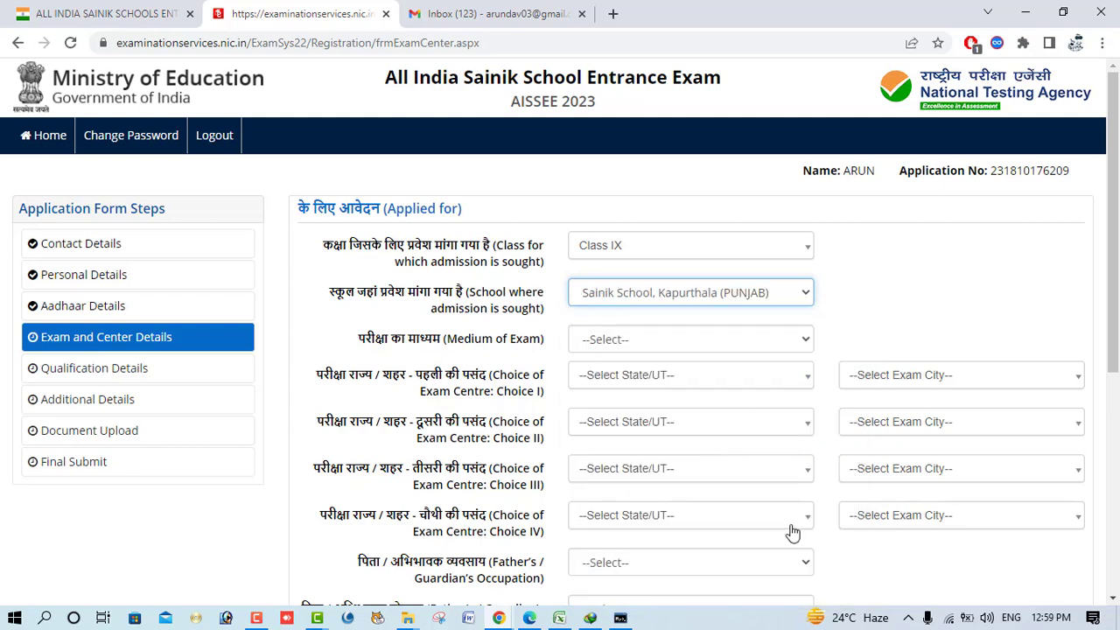
pyautogui.click(656, 341)
pyautogui.click(646, 379)
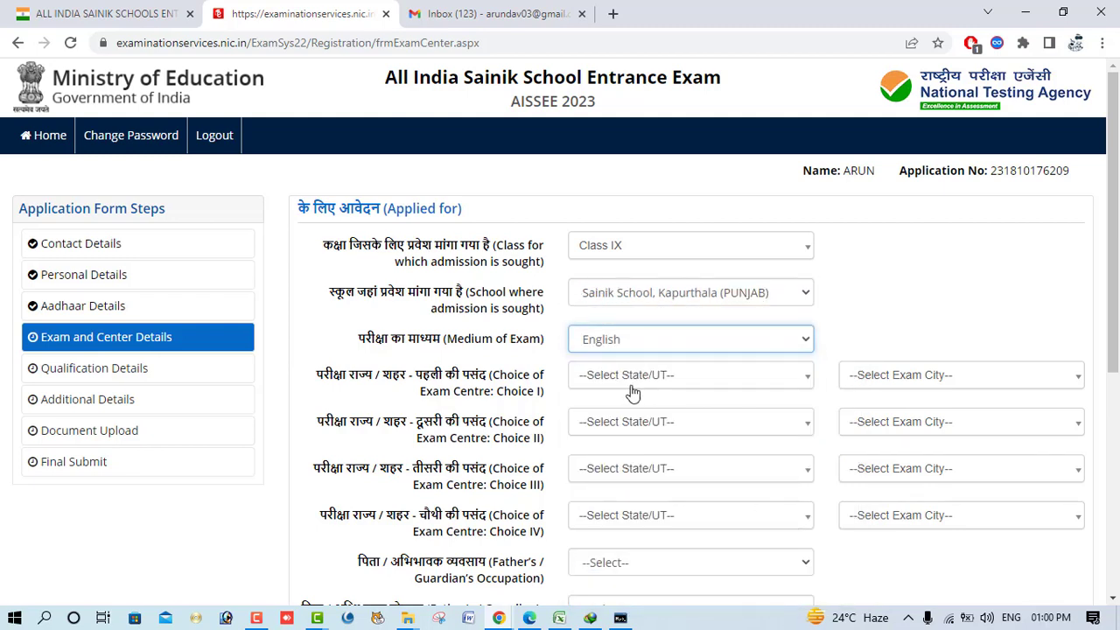
# - Set the first exam centre choice to LUDHIANA, PUNJAB
pyautogui.click(632, 379)
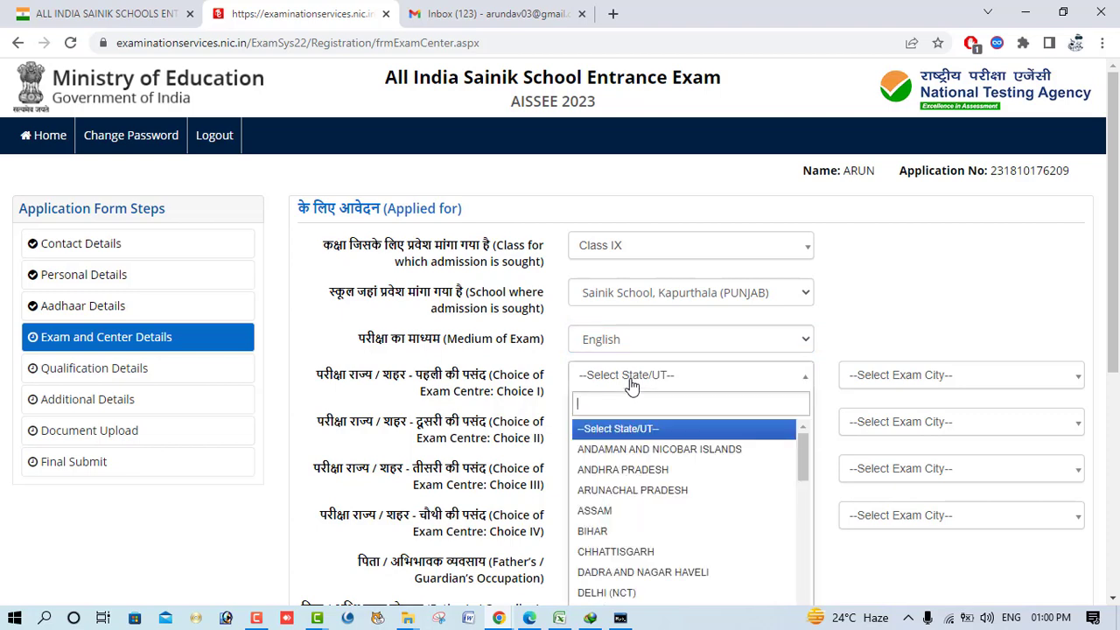
pyautogui.write('PUN')
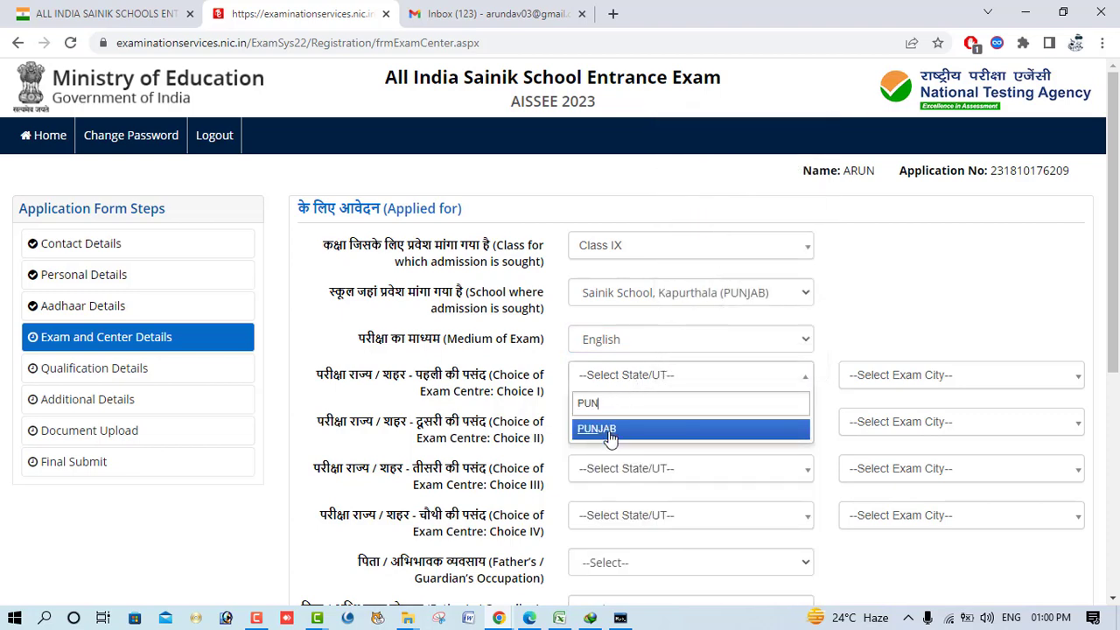
pyautogui.click(607, 429)
pyautogui.click(909, 376)
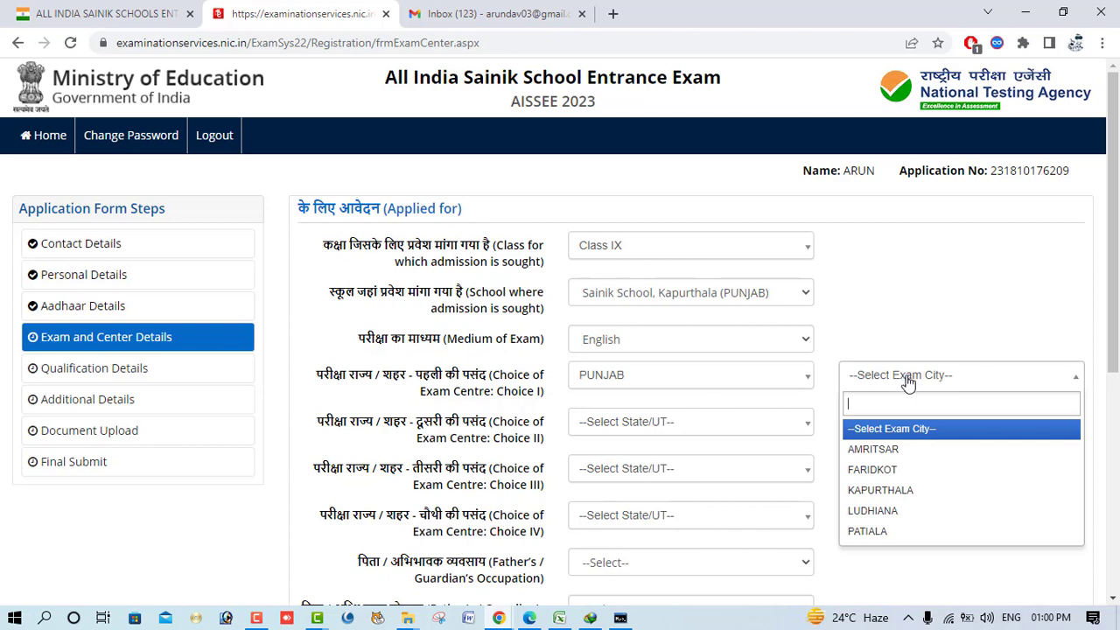
pyautogui.click(917, 499)
# - Set the second exam centre choice to AMRITSAR, PUNJAB
pyautogui.click(630, 431)
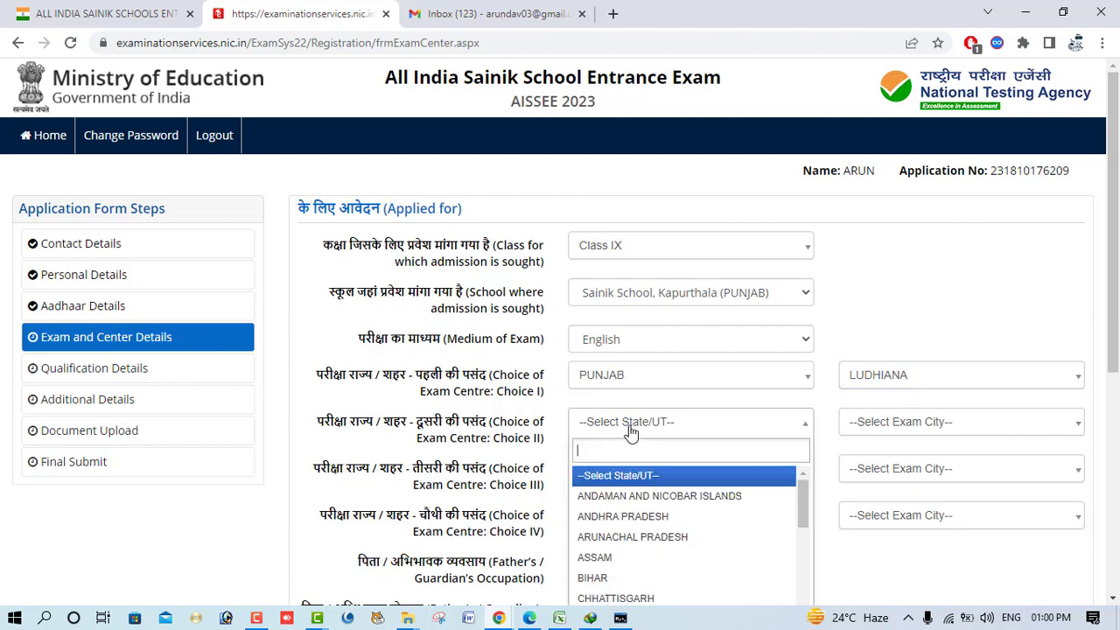
pyautogui.write('pun')
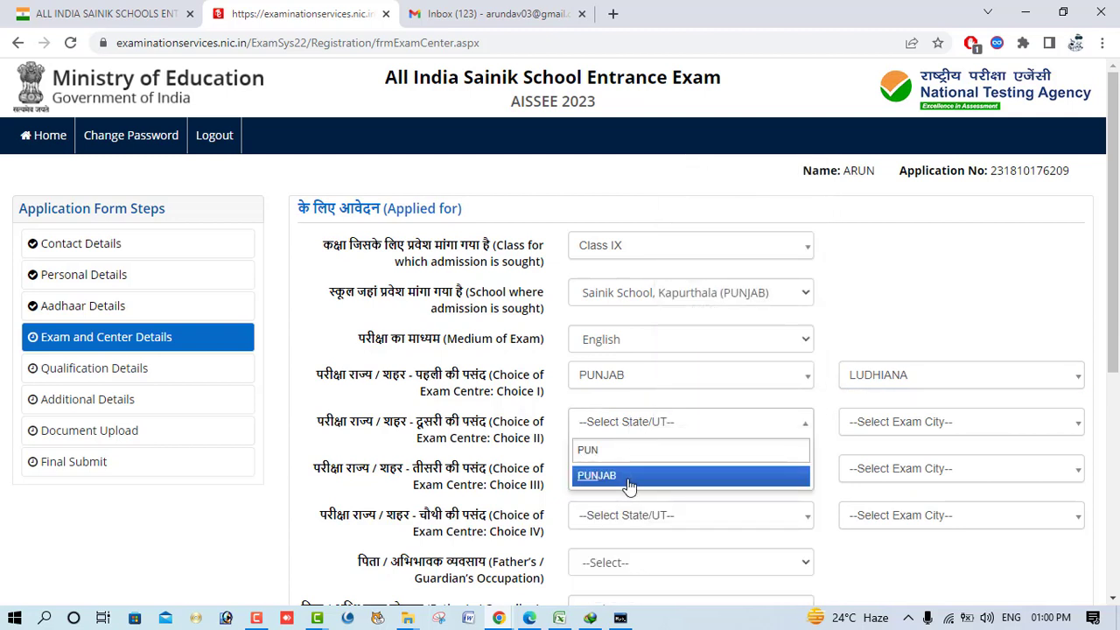
pyautogui.click(628, 477)
pyautogui.click(888, 429)
pyautogui.click(886, 498)
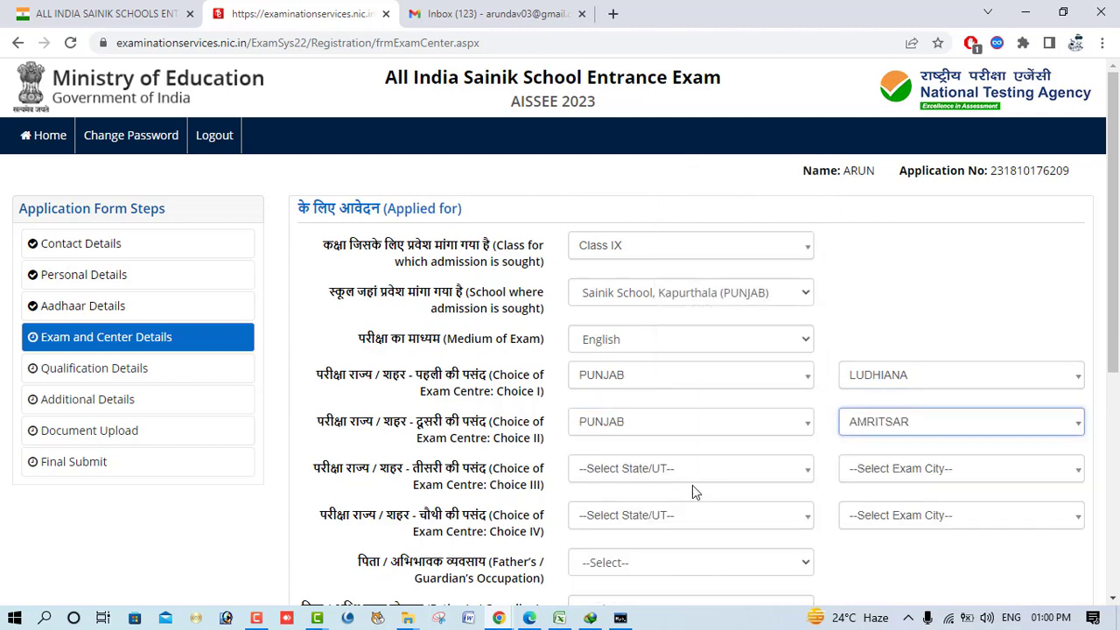
# - Set the third exam centre choice to FARIDKOT, PUNJAB after a duplicate Ludhiana warning
pyautogui.click(683, 477)
pyautogui.write('pun')
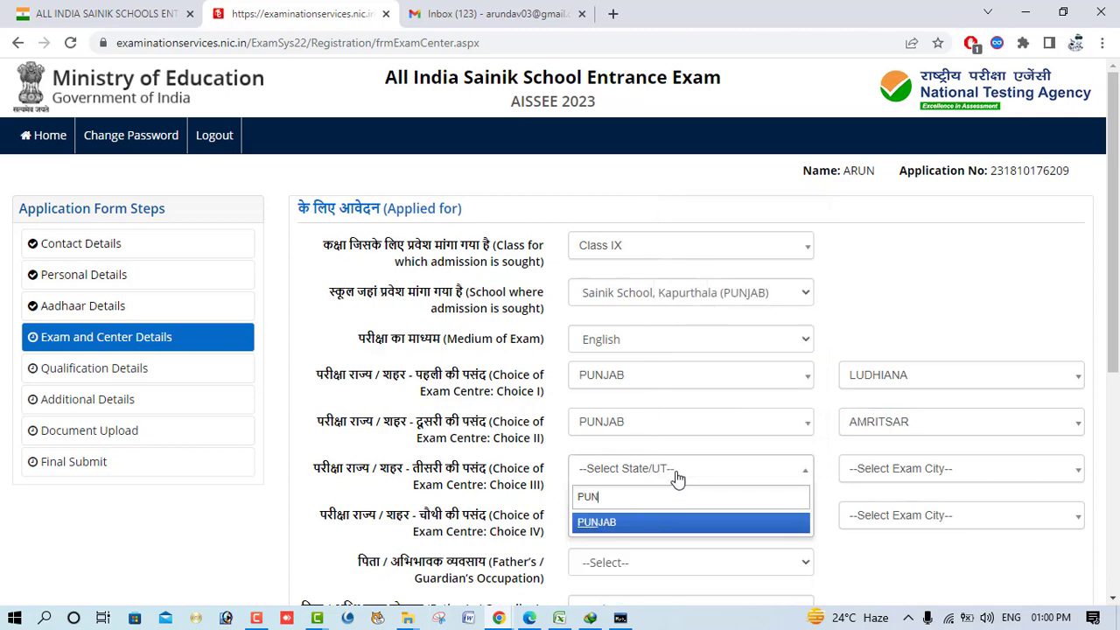
pyautogui.click(667, 525)
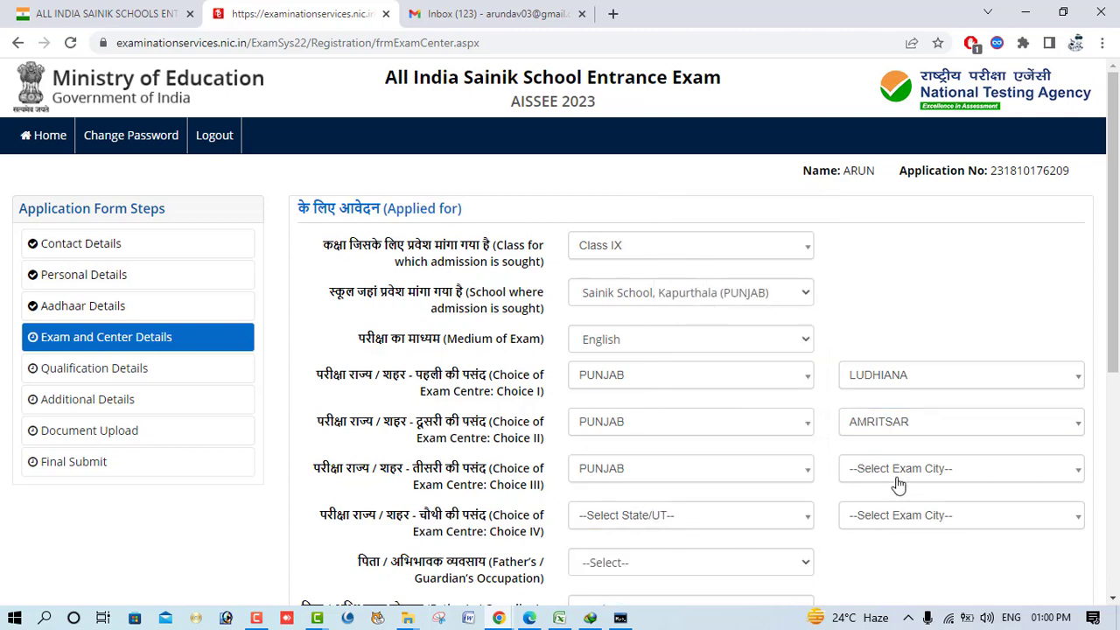
pyautogui.click(899, 483)
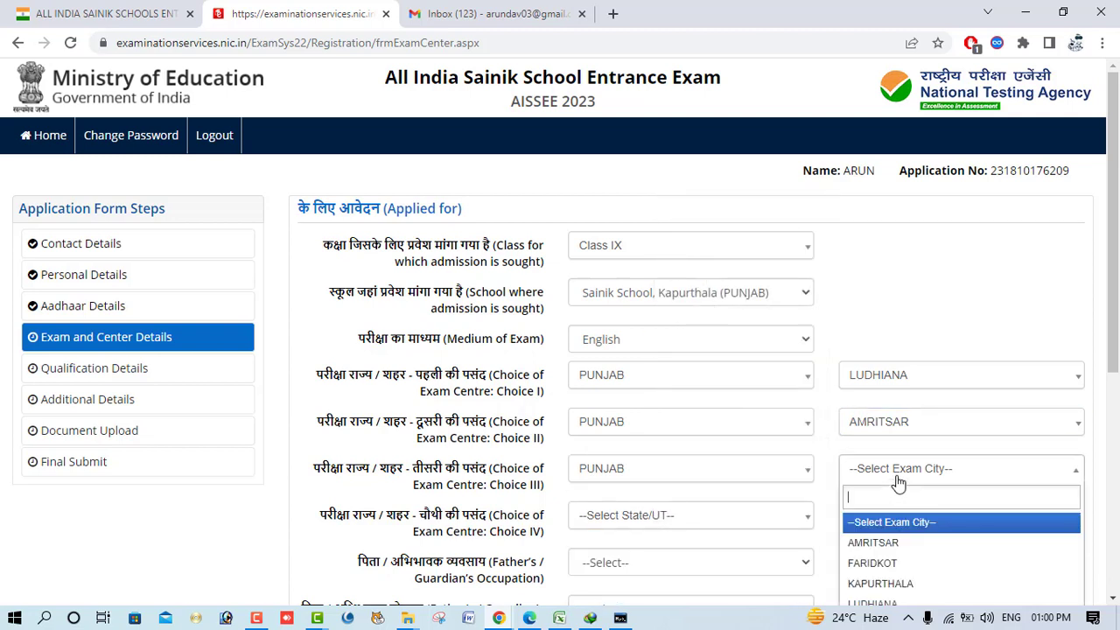
pyautogui.click(904, 602)
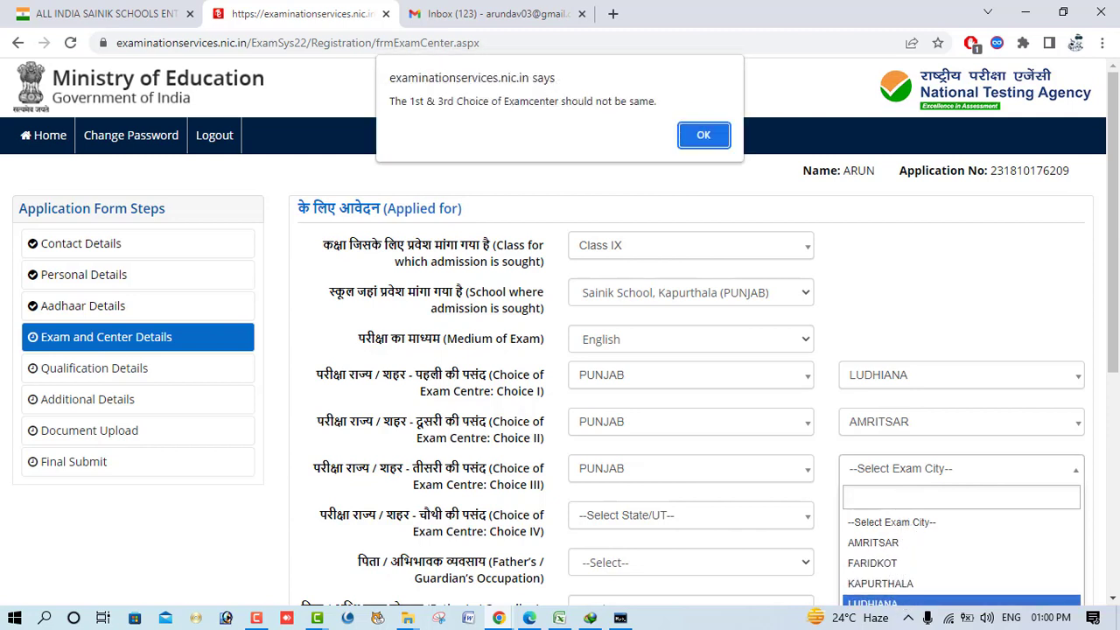
pyautogui.click(703, 136)
pyautogui.scroll(-2, 869, 390)
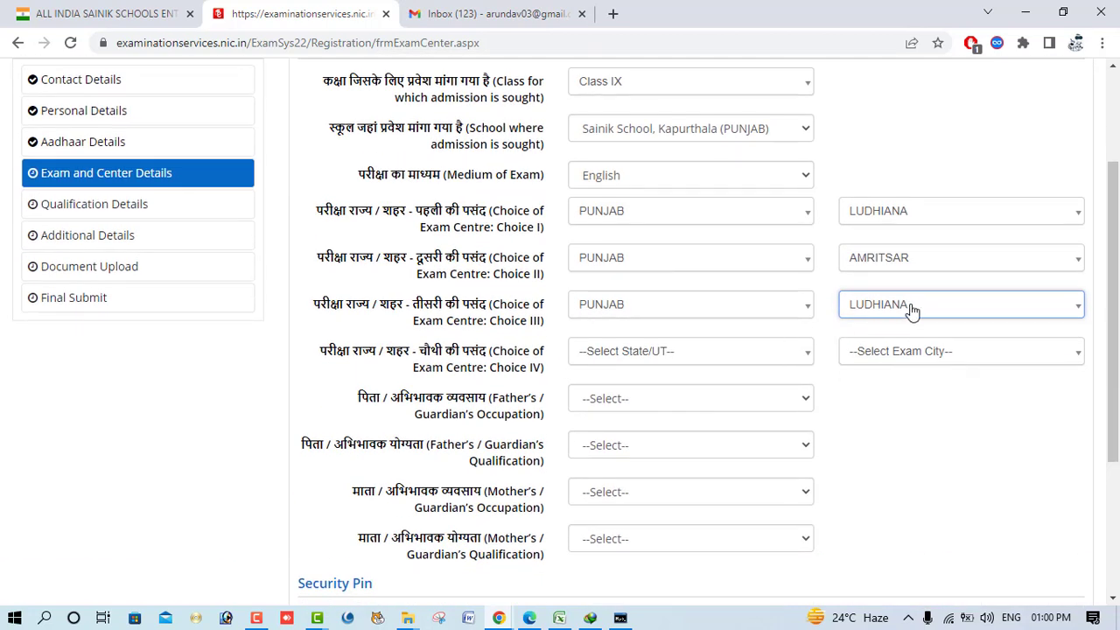
pyautogui.click(912, 311)
pyautogui.click(873, 400)
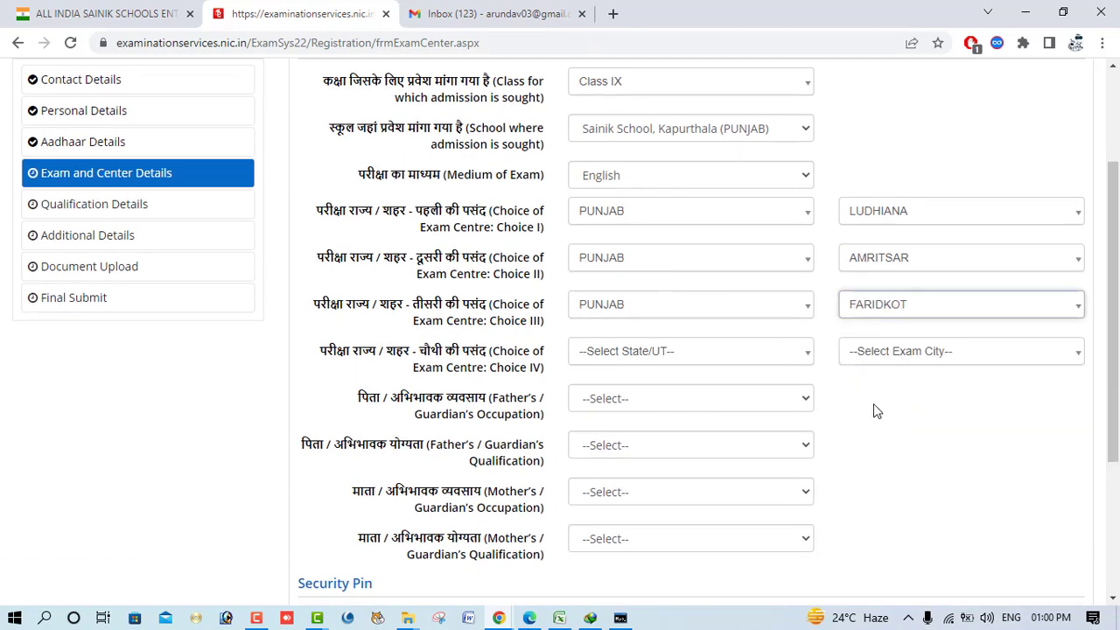
# - Set the fourth exam centre choice to PATIALA, PUNJAB
pyautogui.click(613, 356)
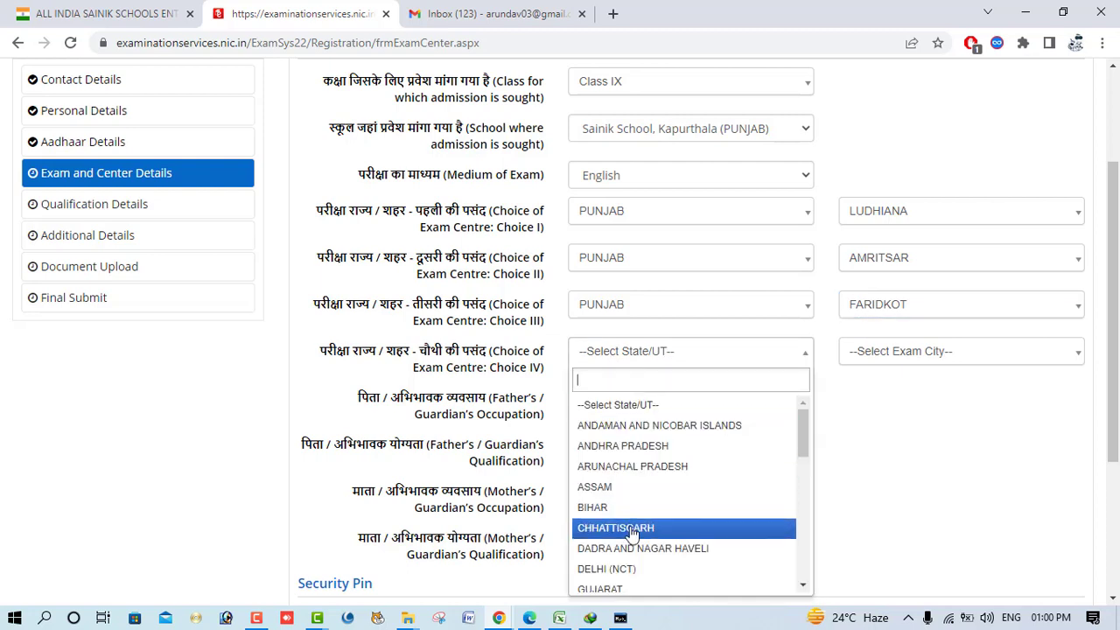
pyautogui.write('PUN')
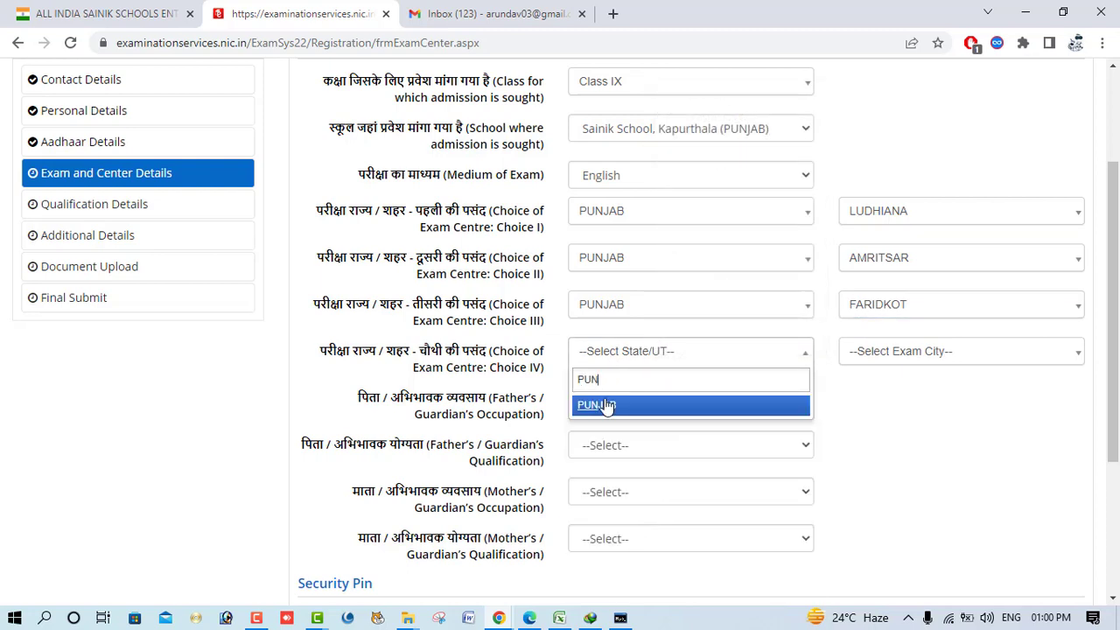
pyautogui.click(607, 408)
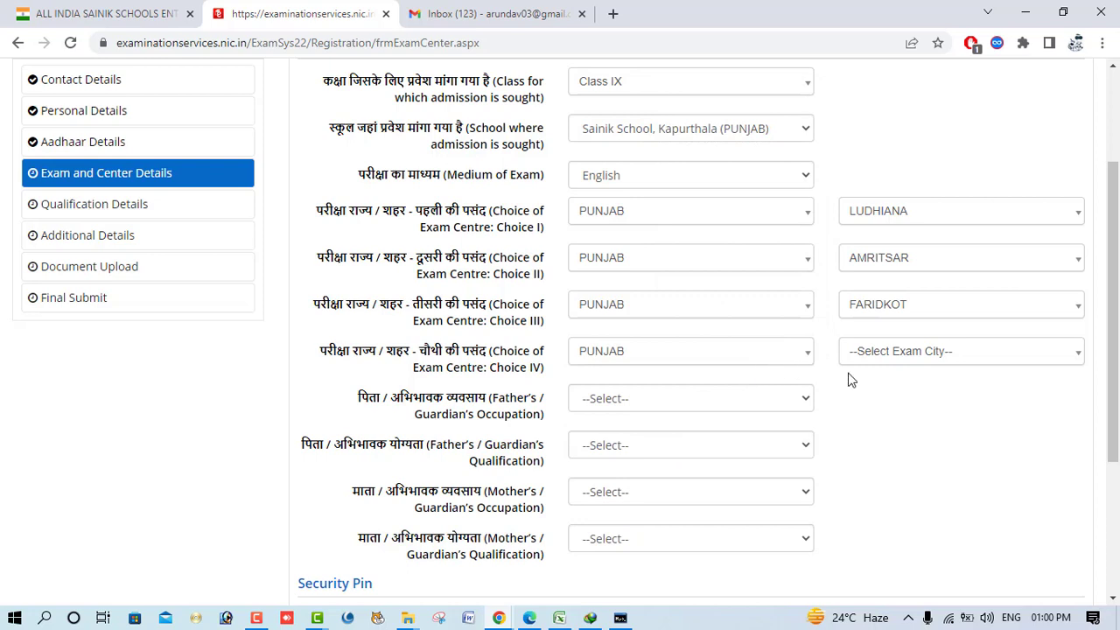
pyautogui.click(942, 357)
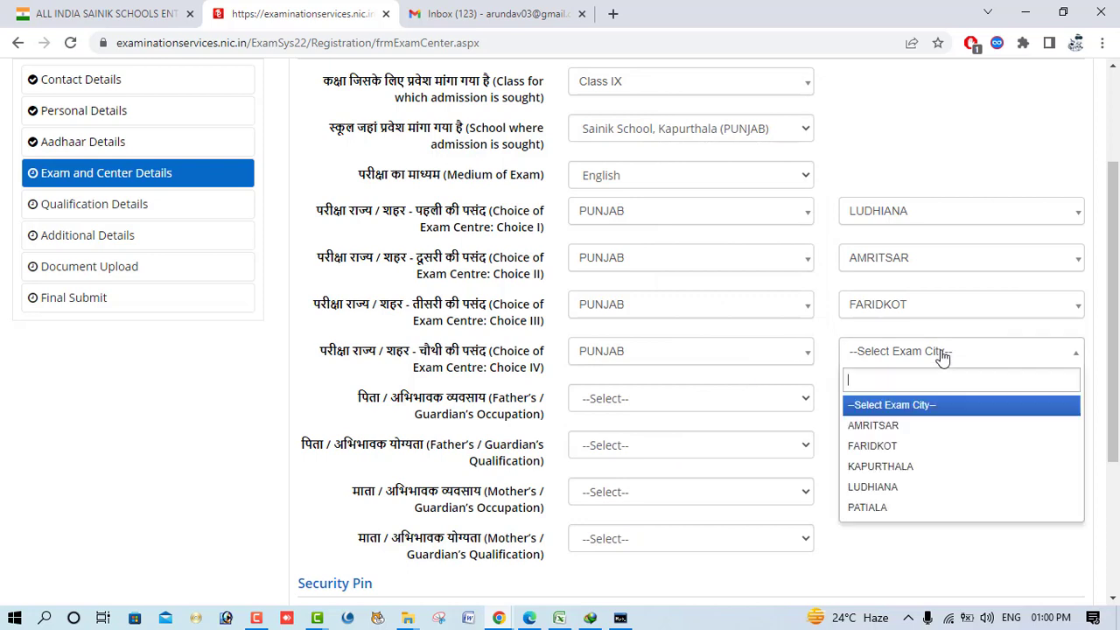
pyautogui.click(929, 511)
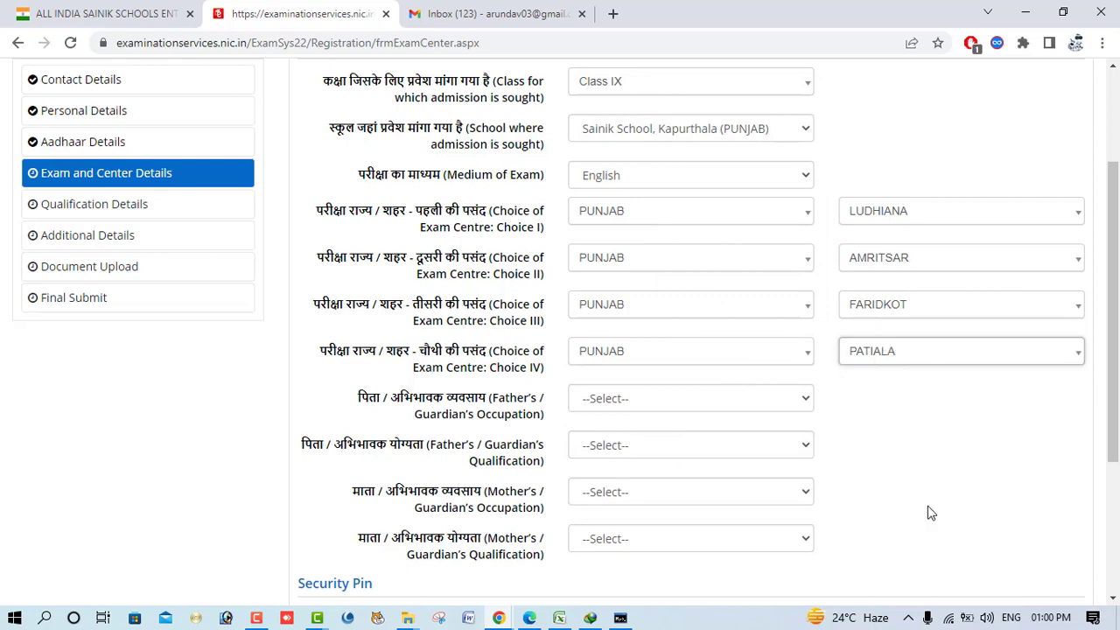
# - Set father's occupation to DEFENCE SERVICES (ARMY, NAVY, IAF) and qualification to GRADUATE
pyautogui.click(630, 400)
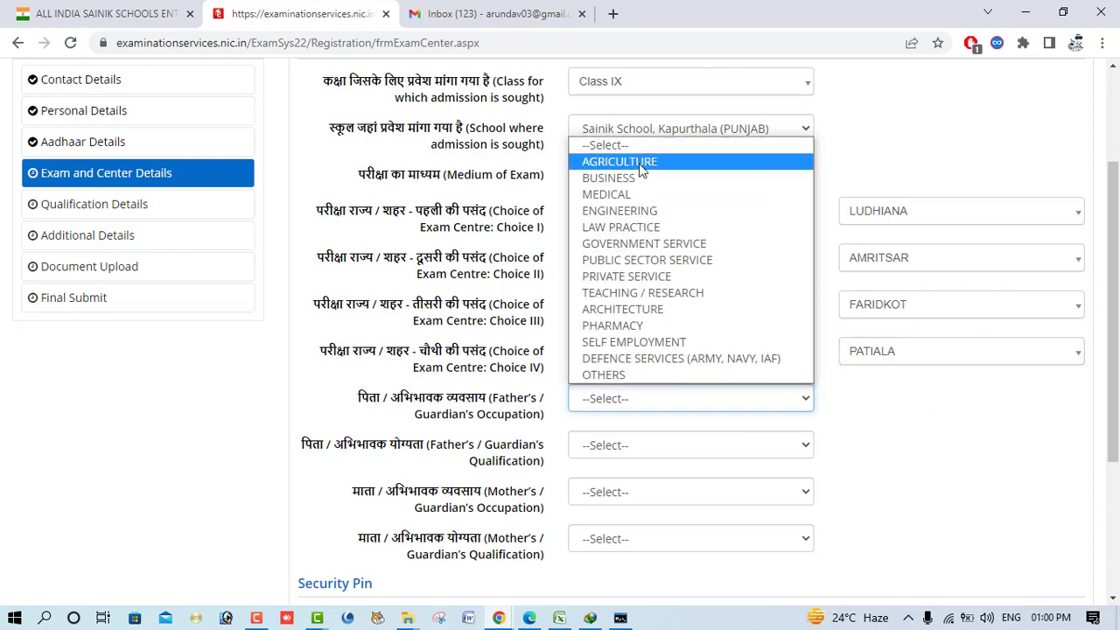
pyautogui.click(649, 362)
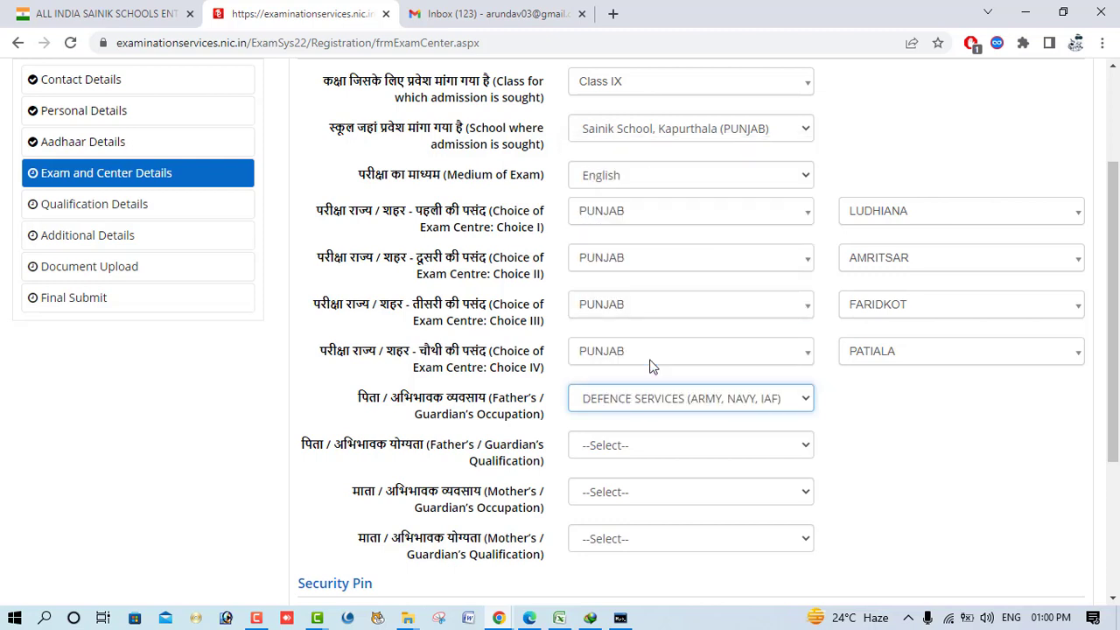
pyautogui.click(641, 458)
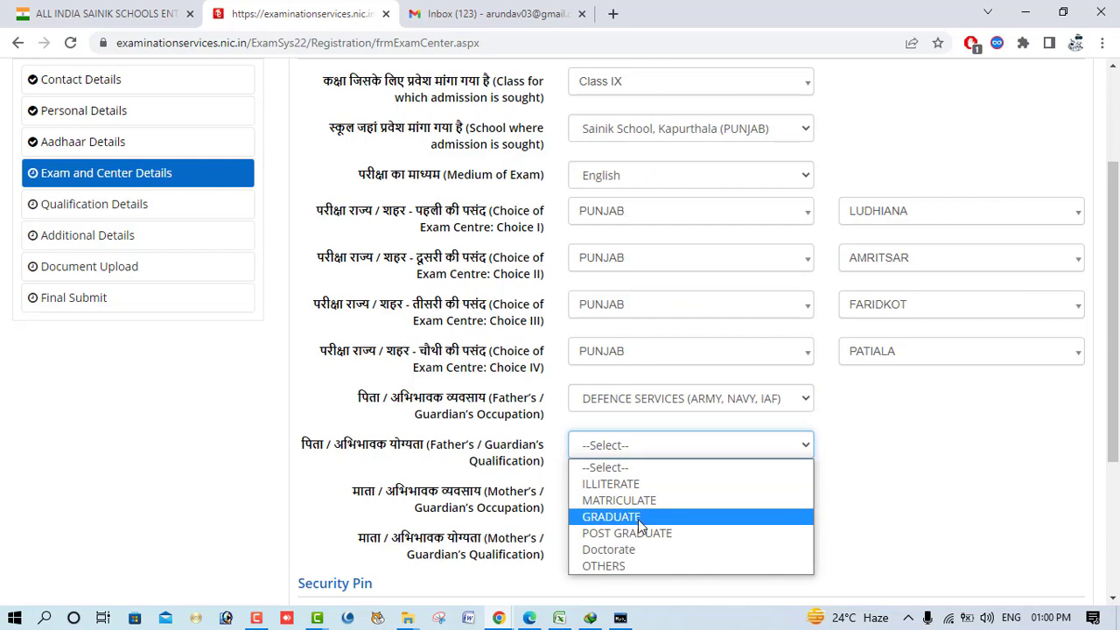
pyautogui.click(656, 521)
# - Set mother's occupation to OTHERS (INCLUDING HOUSE WIFE) and qualification to GRADUATE
pyautogui.click(653, 497)
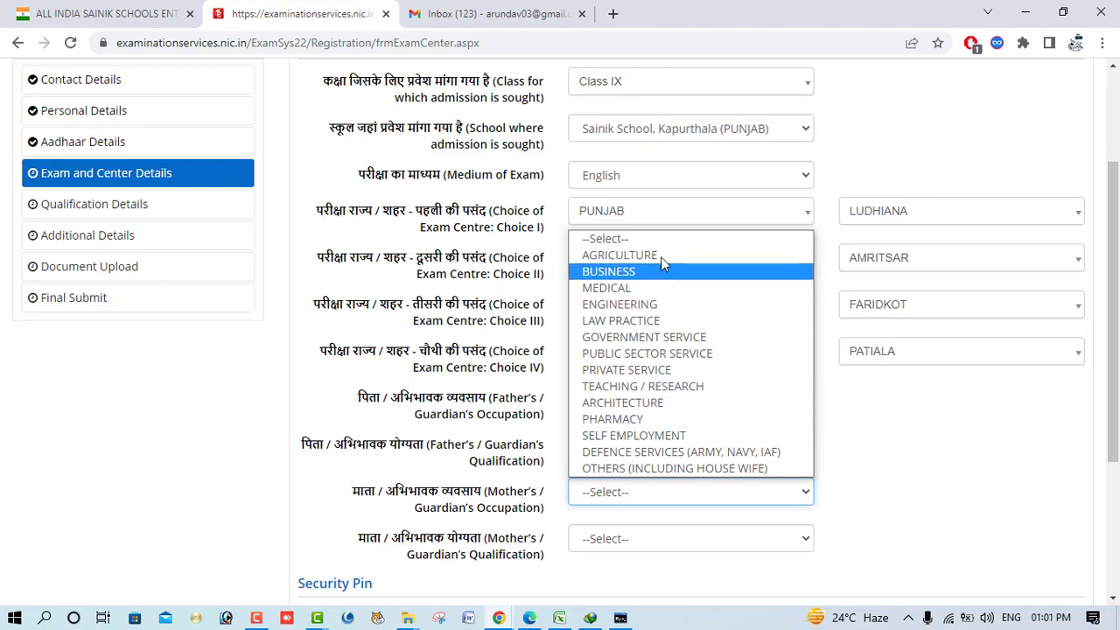
pyautogui.click(674, 470)
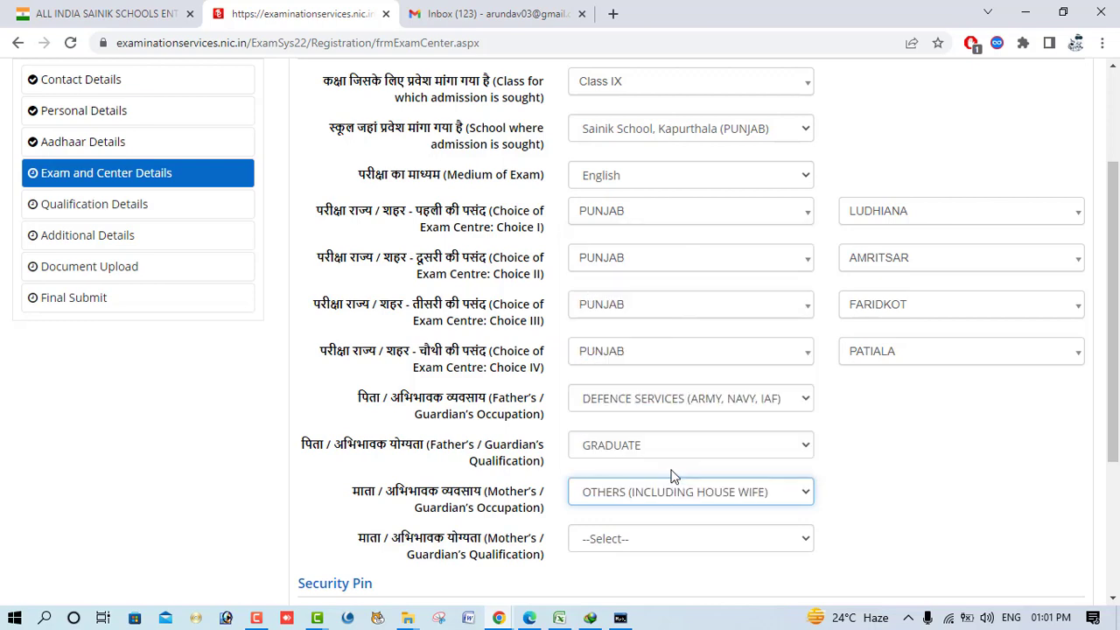
pyautogui.scroll(-2, 666, 499)
pyautogui.click(634, 375)
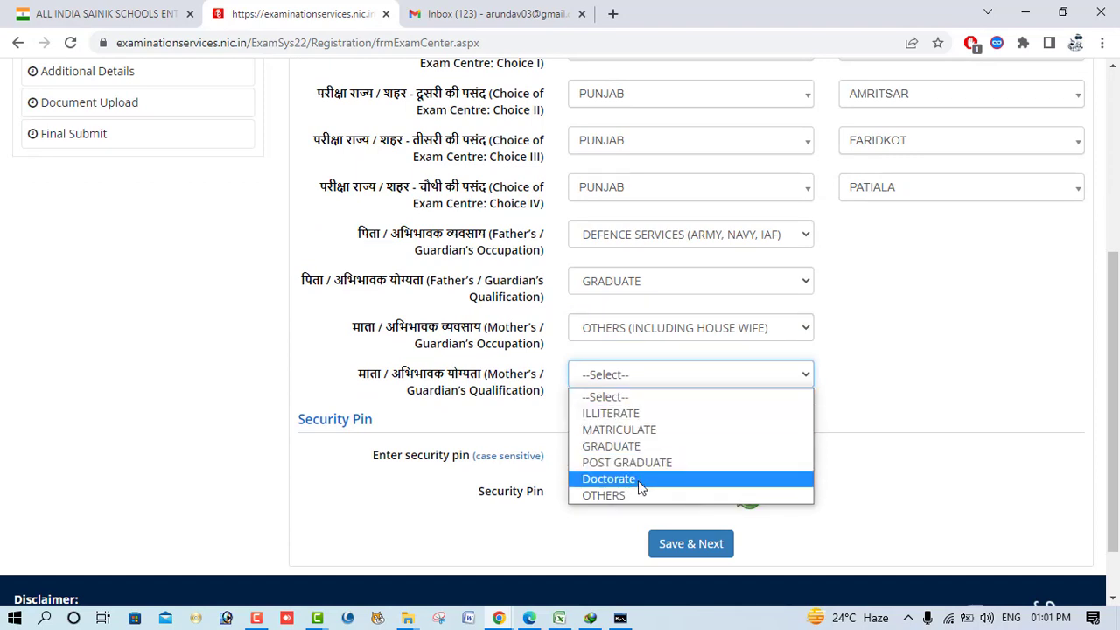
pyautogui.click(641, 446)
pyautogui.click(638, 458)
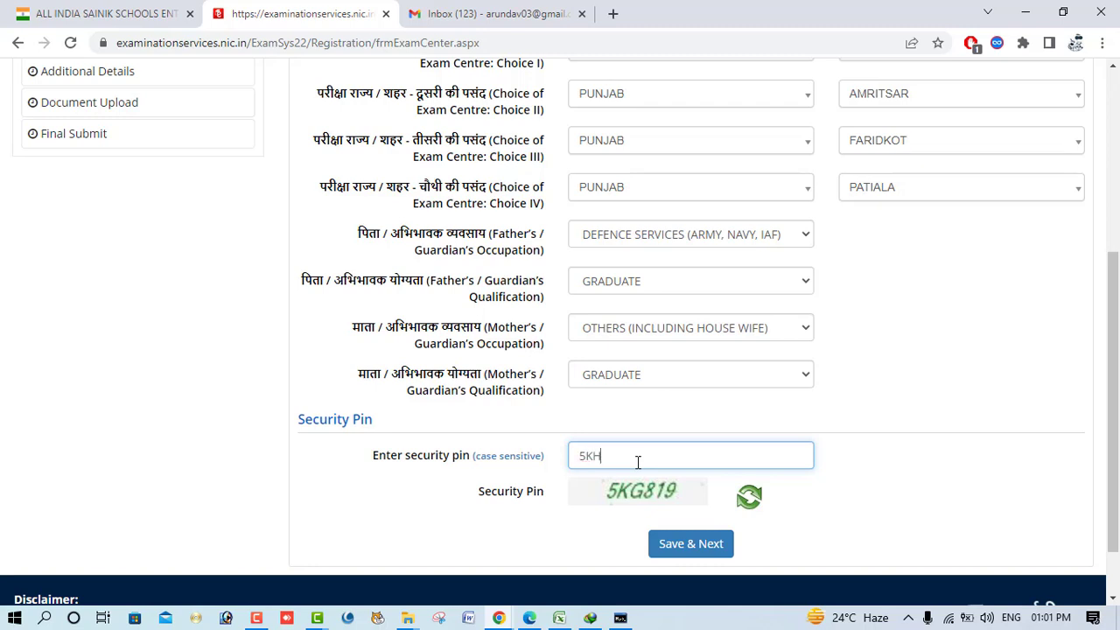
# - Enter the security pin and submit the Exam and Center Details section
pyautogui.write('5KH')
pyautogui.press('BackSpace')
pyautogui.write('G78')
pyautogui.press('BackSpace')
pyautogui.press('BackSpace')
pyautogui.write('819')
pyautogui.click(680, 543)
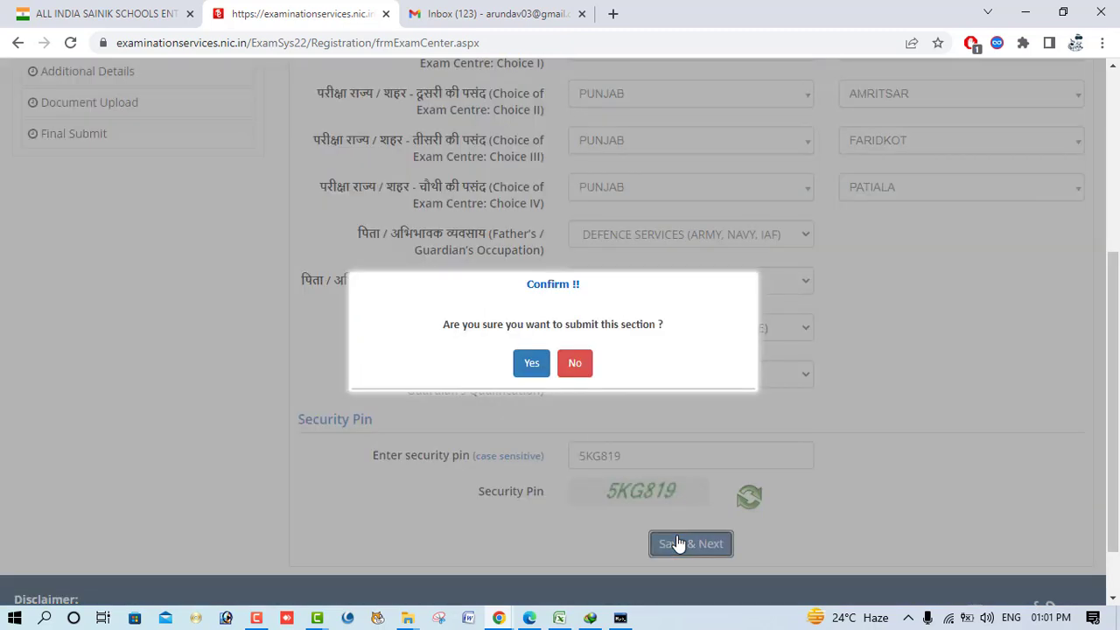
pyautogui.click(531, 366)
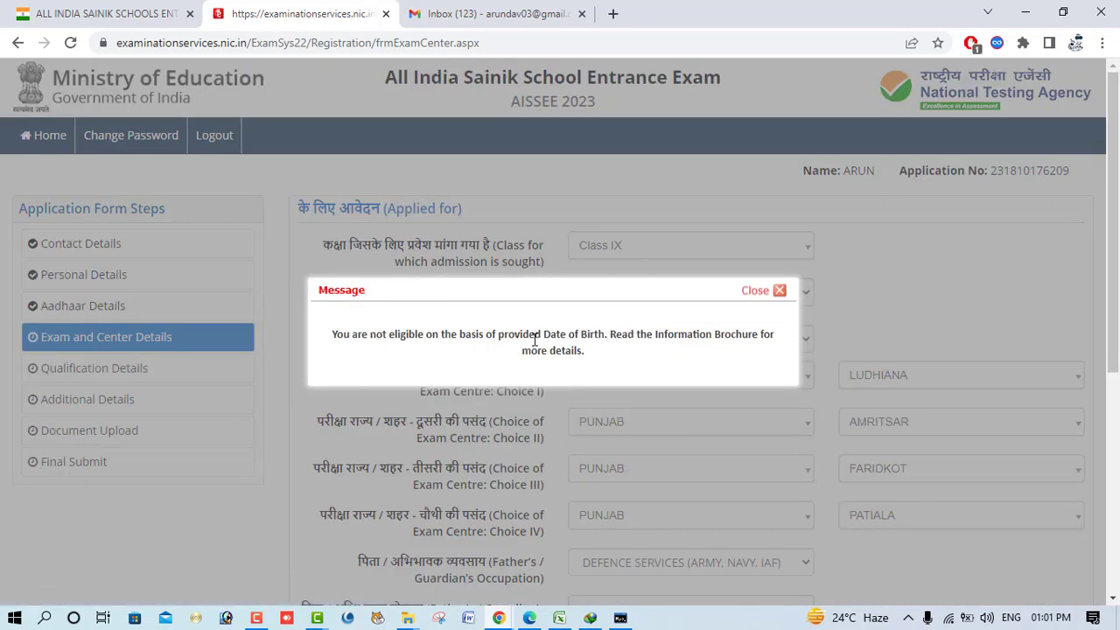
# - Dismiss the date-of-birth ineligibility message, resubmit, and get rejected again
pyautogui.click(778, 291)
pyautogui.scroll(-3, 616, 383)
pyautogui.scroll(3, 616, 383)
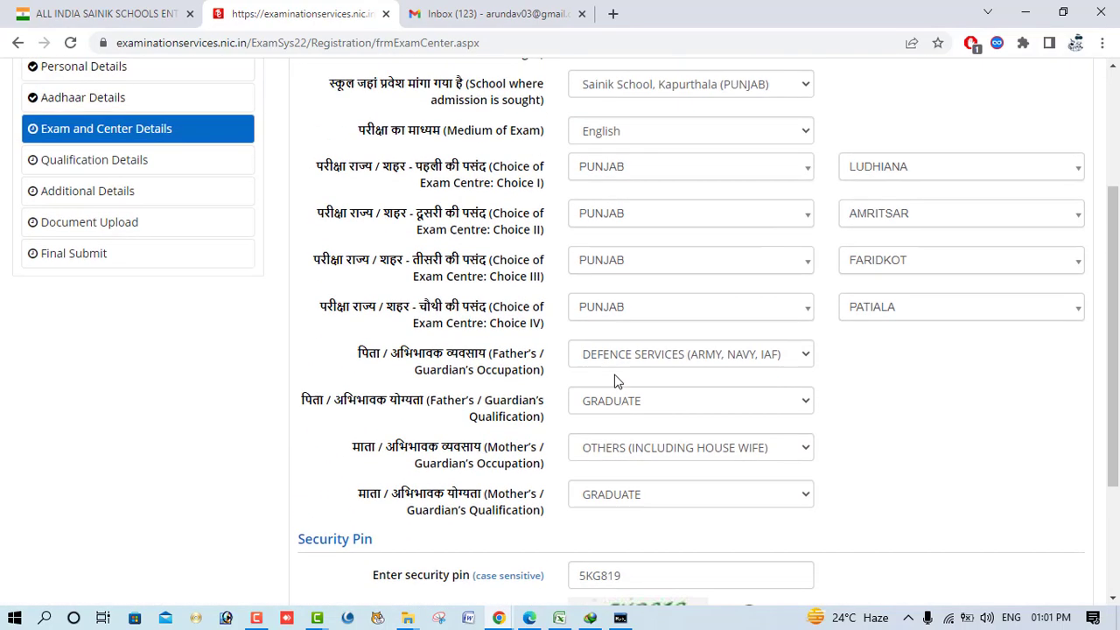
pyautogui.scroll(-4, 675, 412)
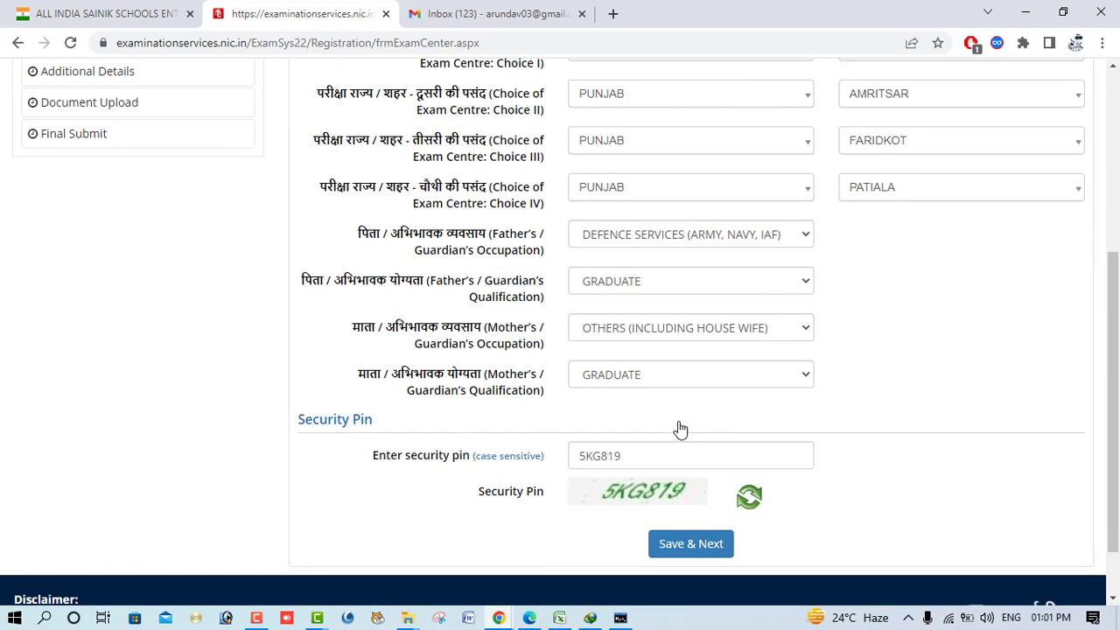
pyautogui.click(681, 543)
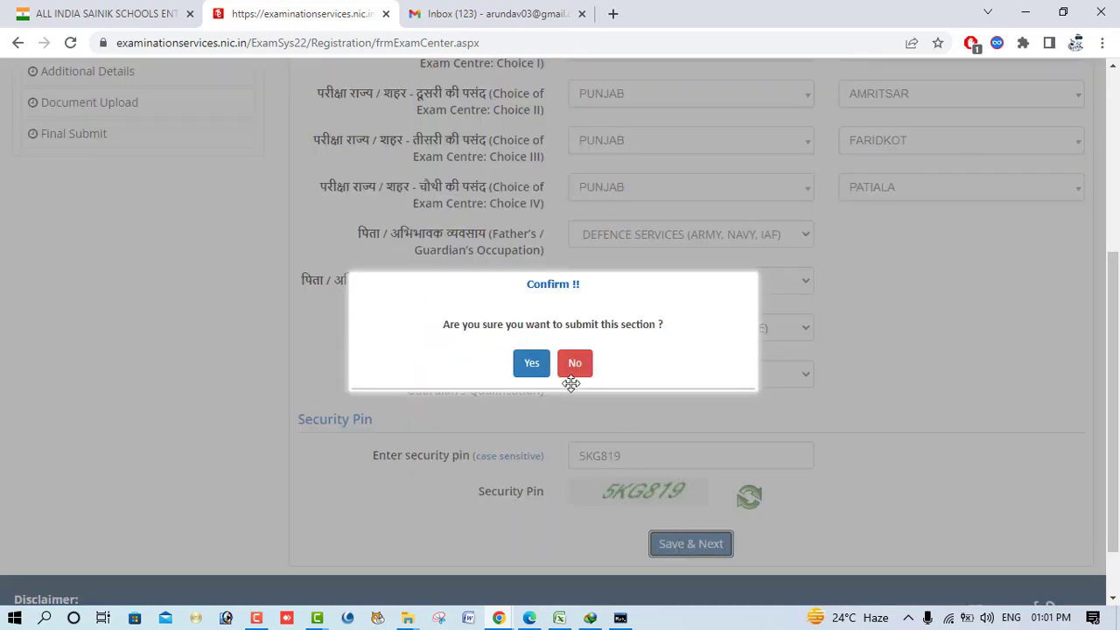
pyautogui.click(521, 364)
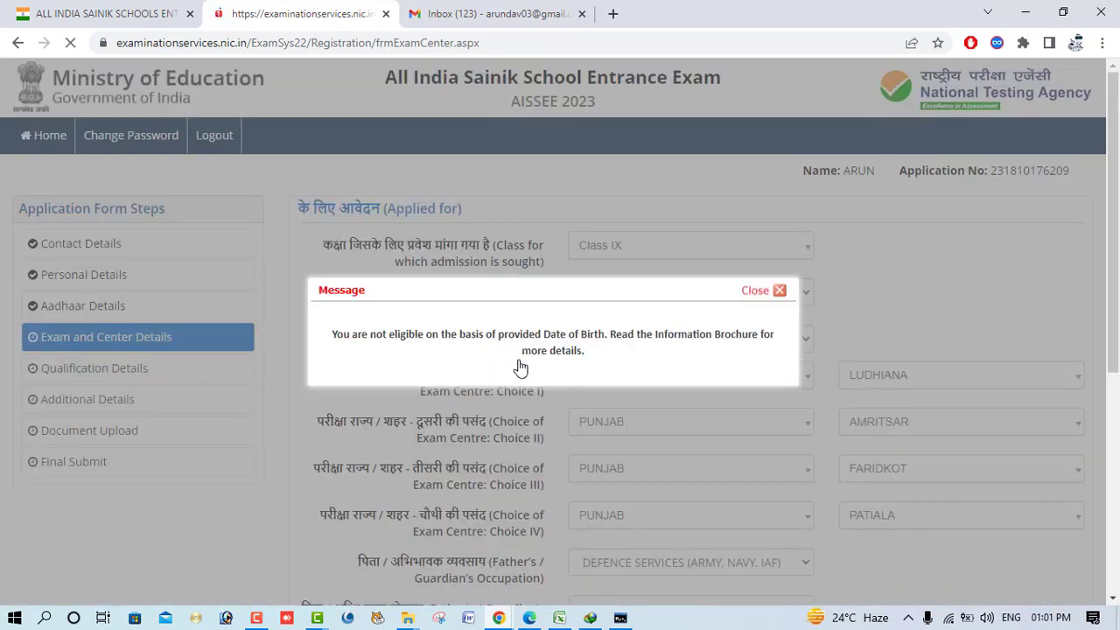
pyautogui.click(758, 292)
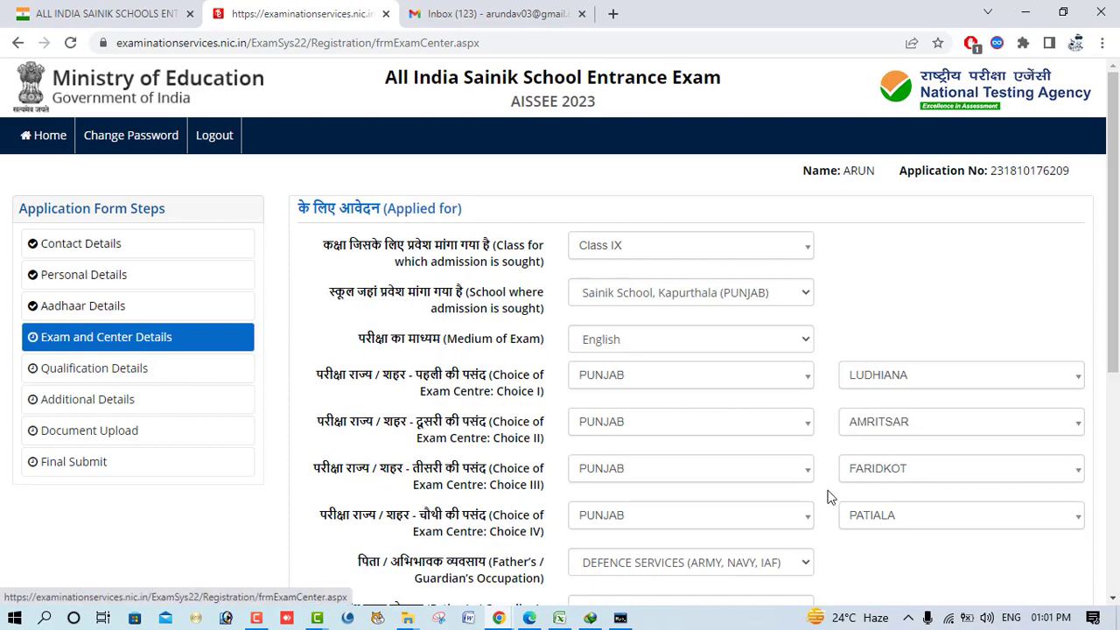
pyautogui.scroll(-5, 831, 494)
pyautogui.scroll(5, 831, 497)
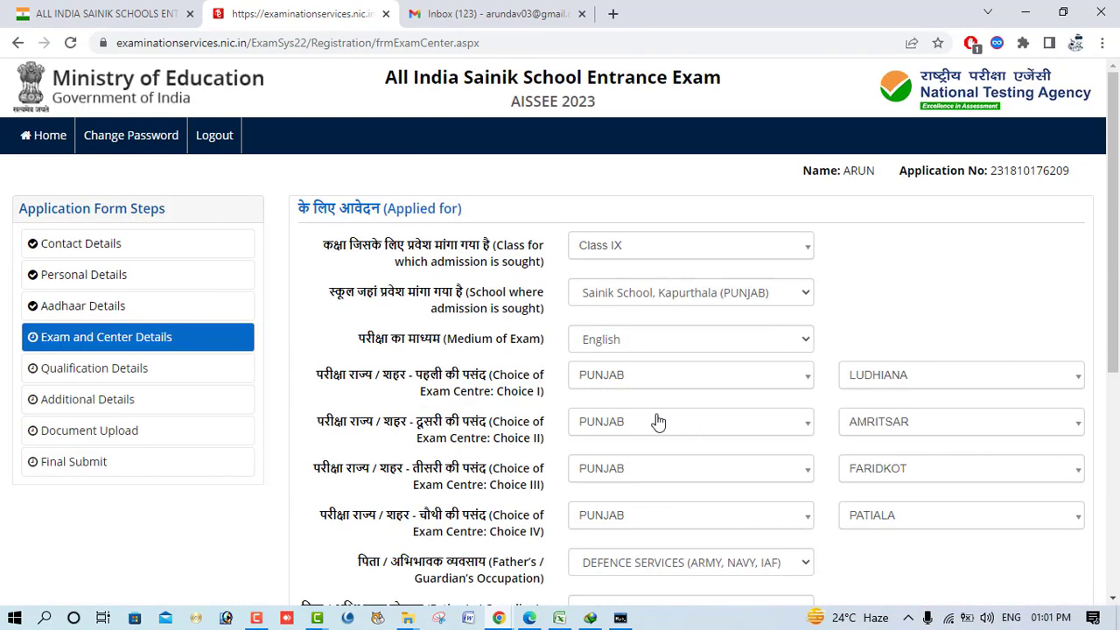
# - Look over the Contact Details step, then return to the candidate home page
pyautogui.click(138, 245)
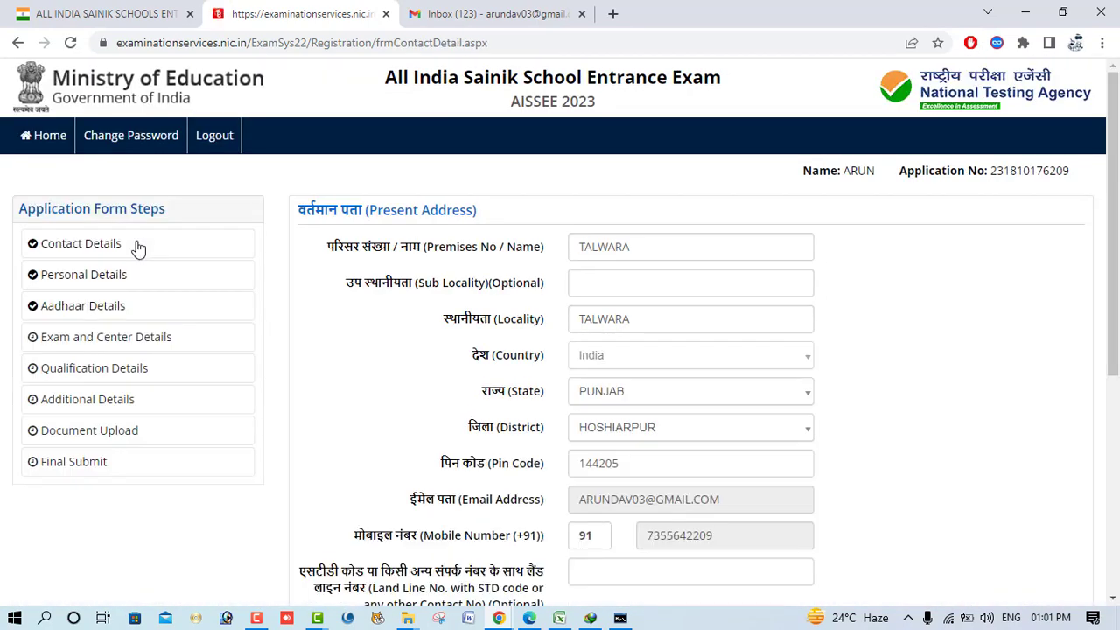
pyautogui.scroll(-3, 626, 451)
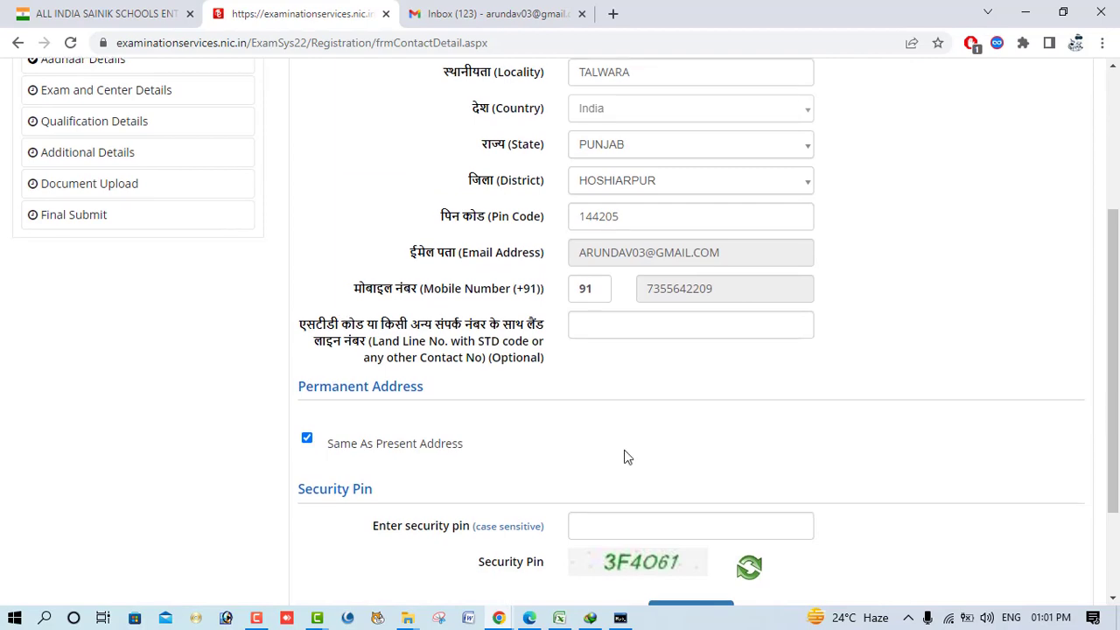
pyautogui.scroll(-2, 625, 455)
pyautogui.scroll(5, 624, 455)
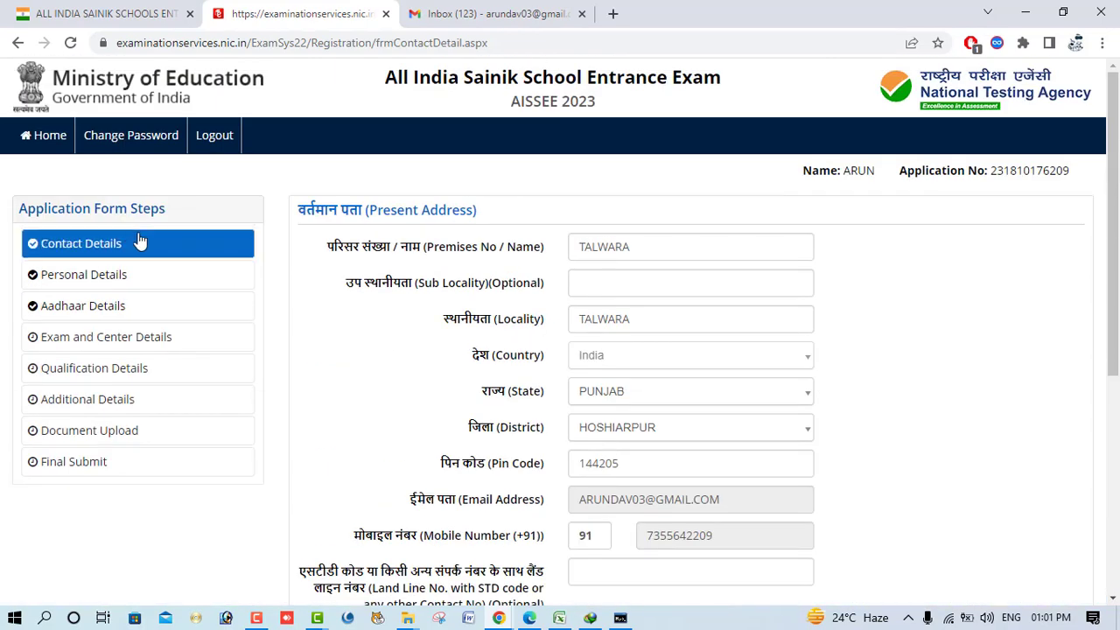
pyautogui.click(44, 144)
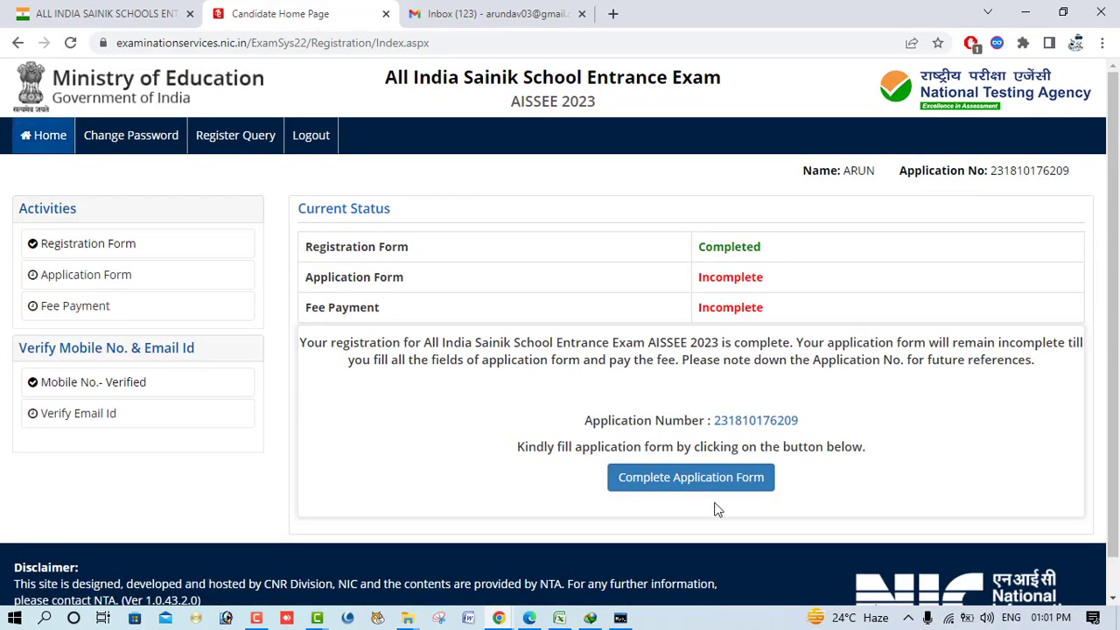
# - Review the filled Registration Form, then go back to Exam and Center Details
pyautogui.click(100, 246)
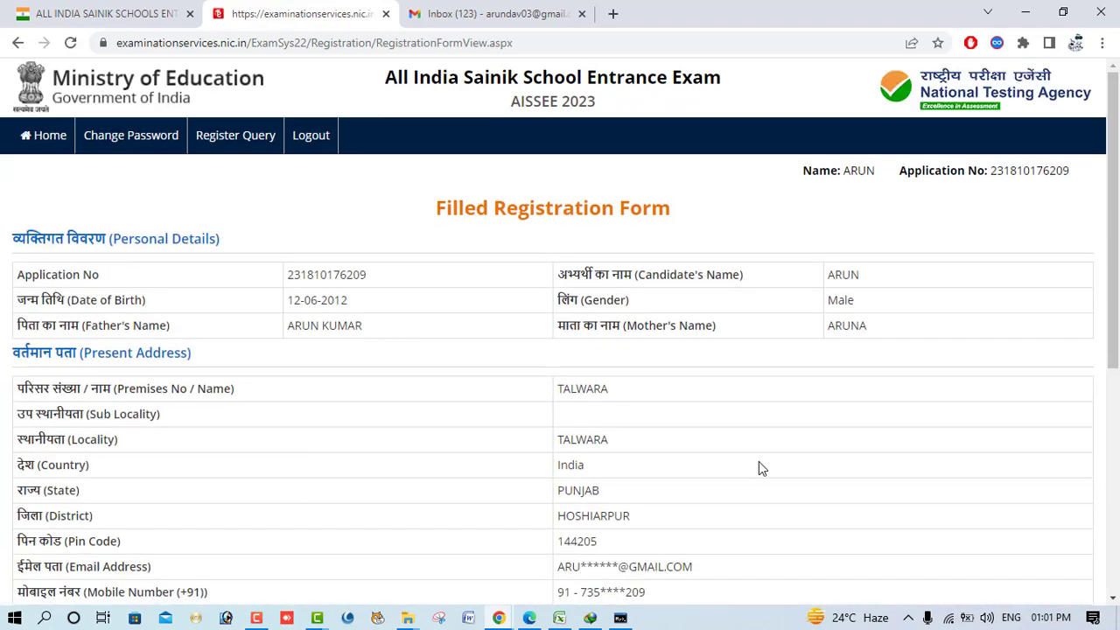
pyautogui.scroll(-3, 759, 464)
pyautogui.scroll(-3, 759, 464)
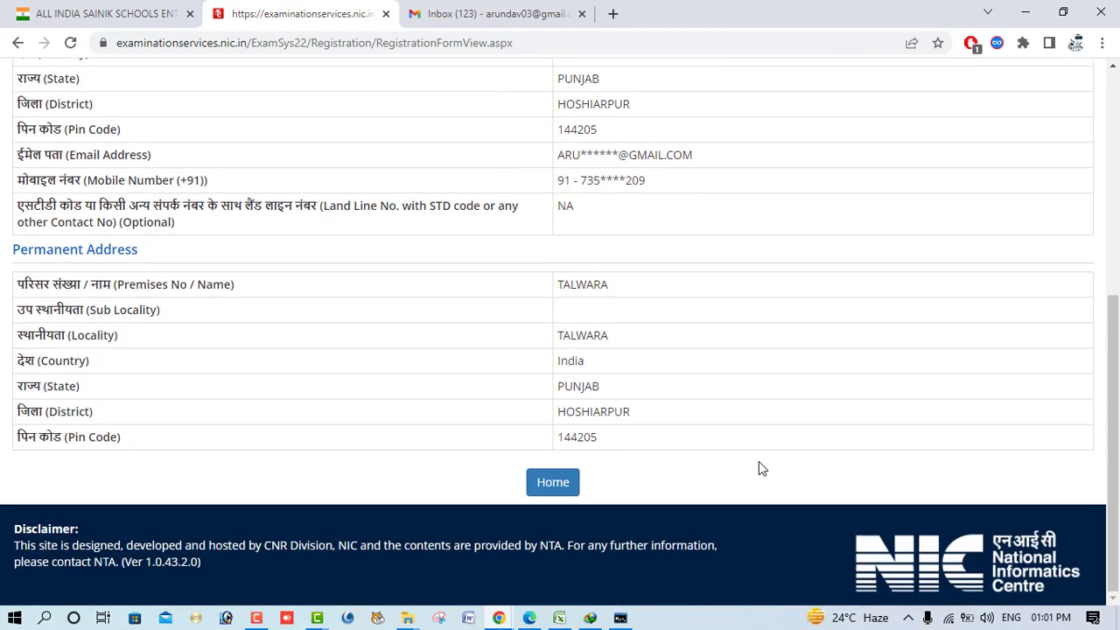
pyautogui.click(553, 481)
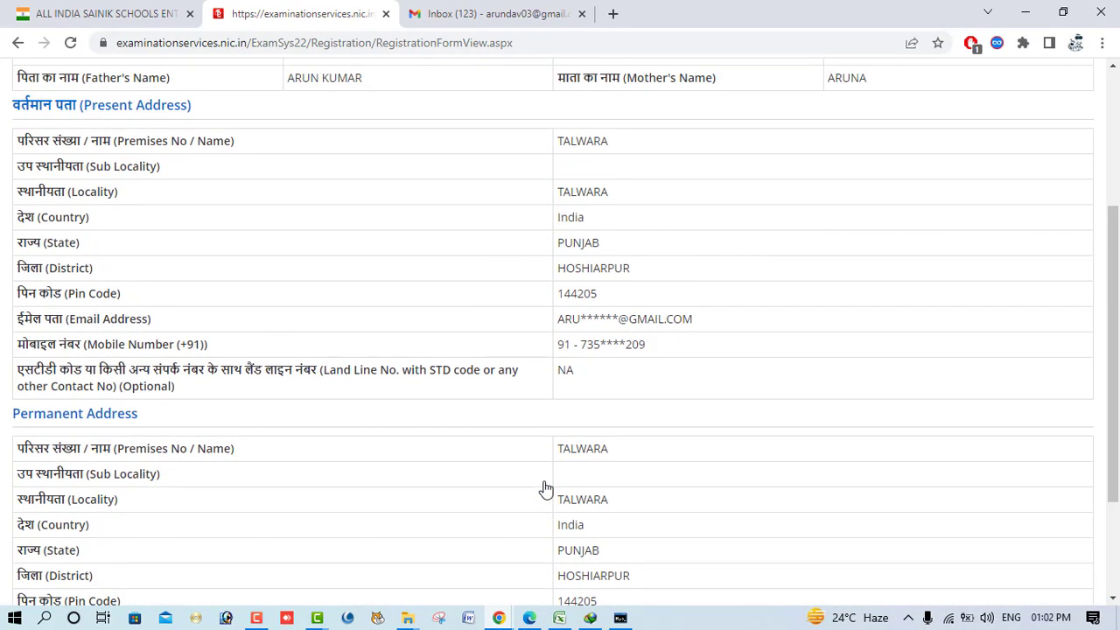
pyautogui.scroll(6, 545, 488)
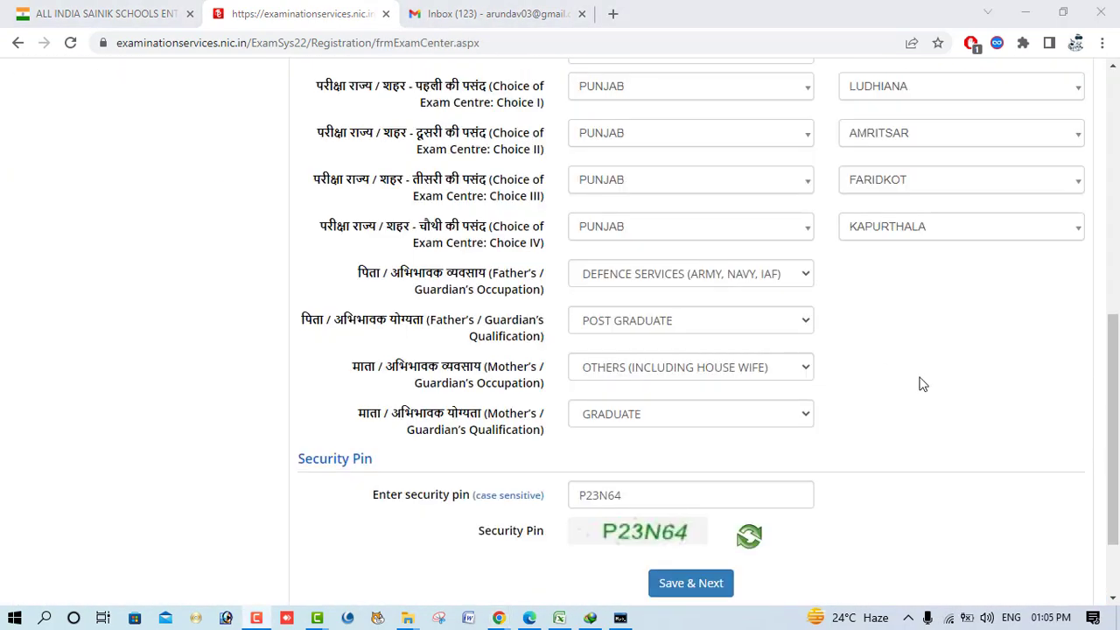
pyautogui.scroll(10, 919, 384)
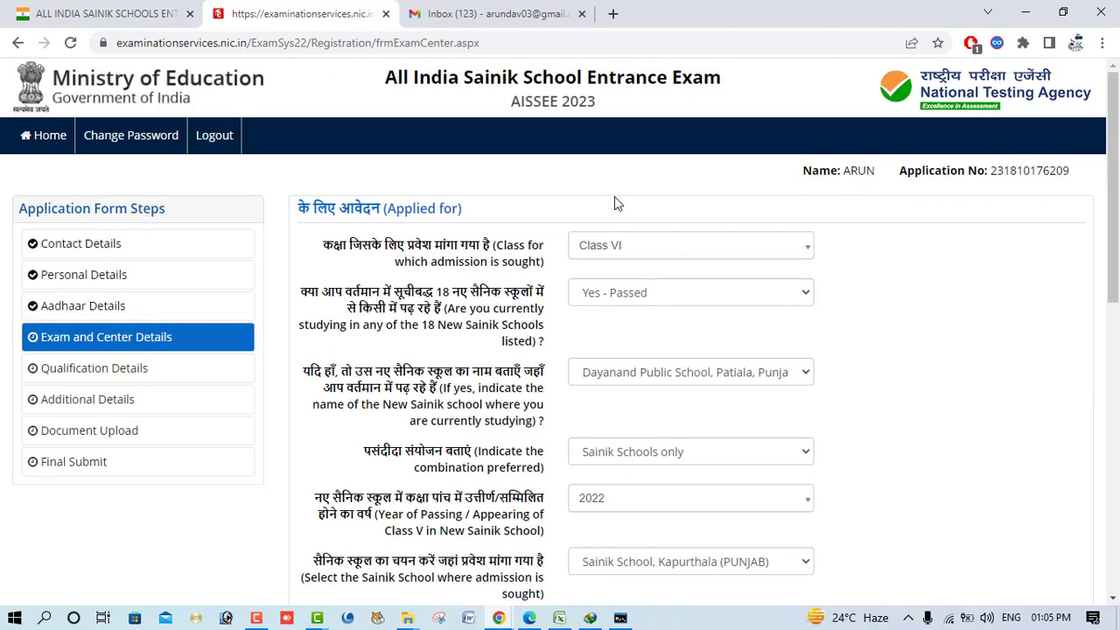
# - Submit the Exam and Center Details section with Save & Next and confirm
pyautogui.scroll(-2, 837, 328)
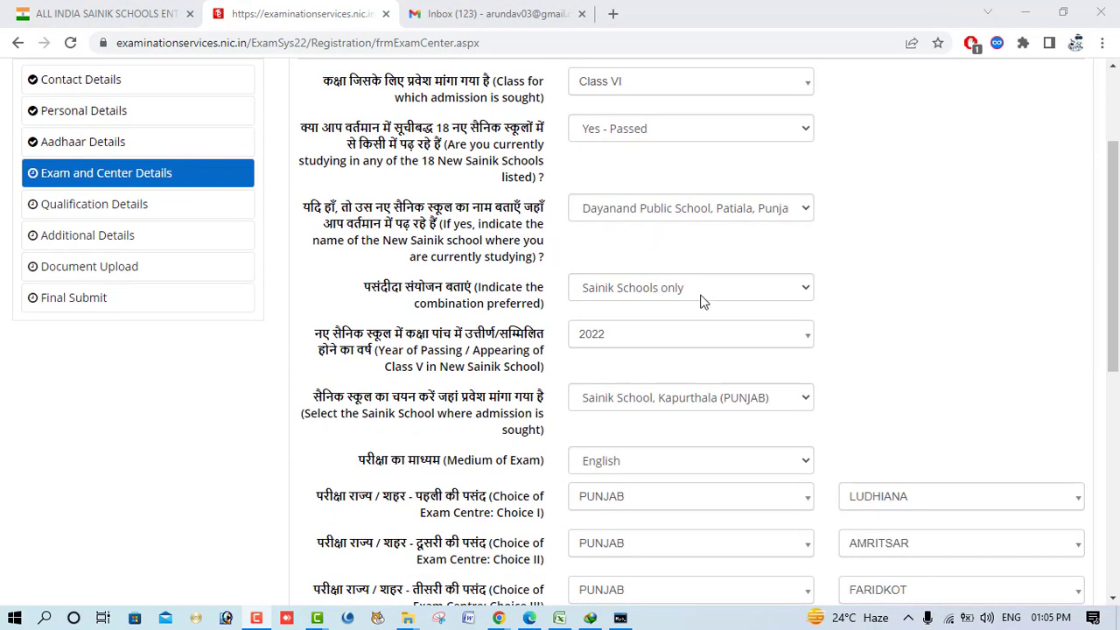
pyautogui.scroll(-4, 797, 358)
pyautogui.scroll(-1, 797, 358)
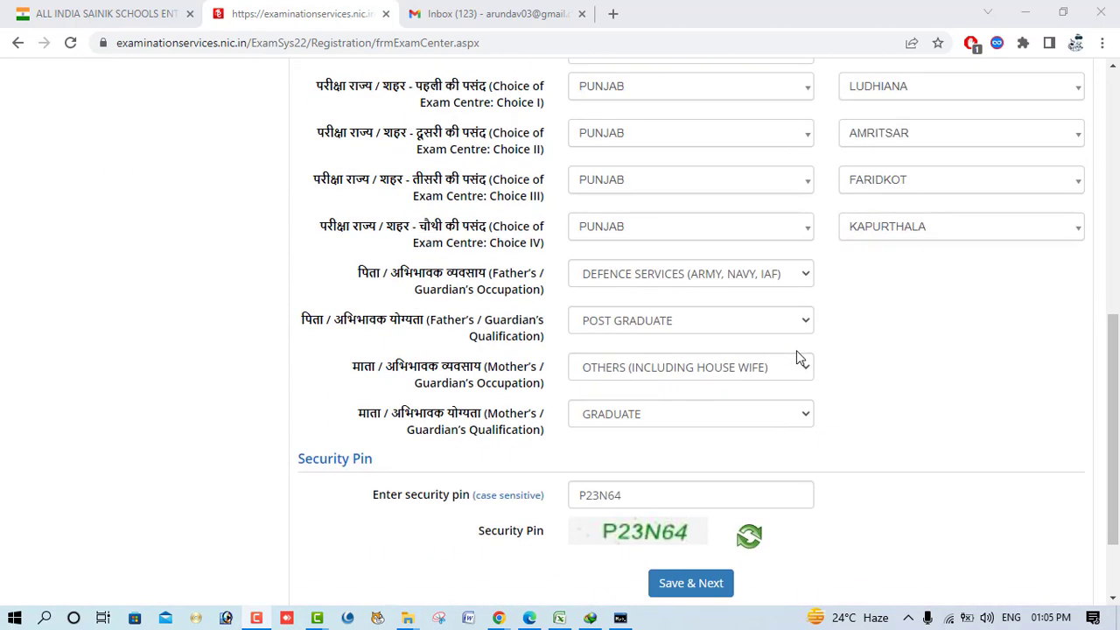
pyautogui.click(690, 583)
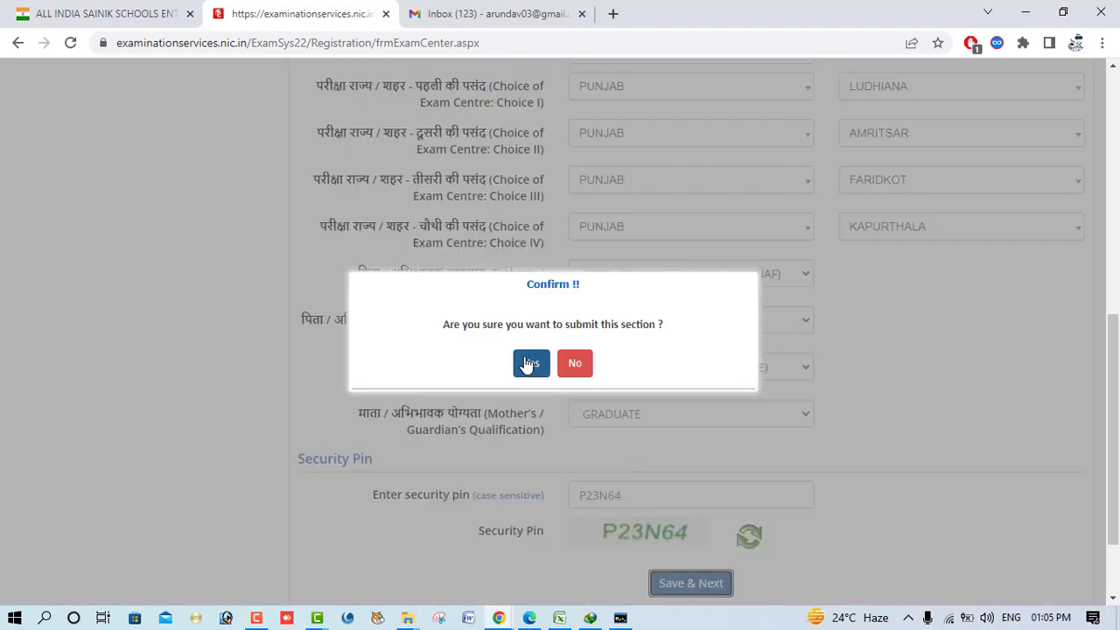
pyautogui.click(531, 363)
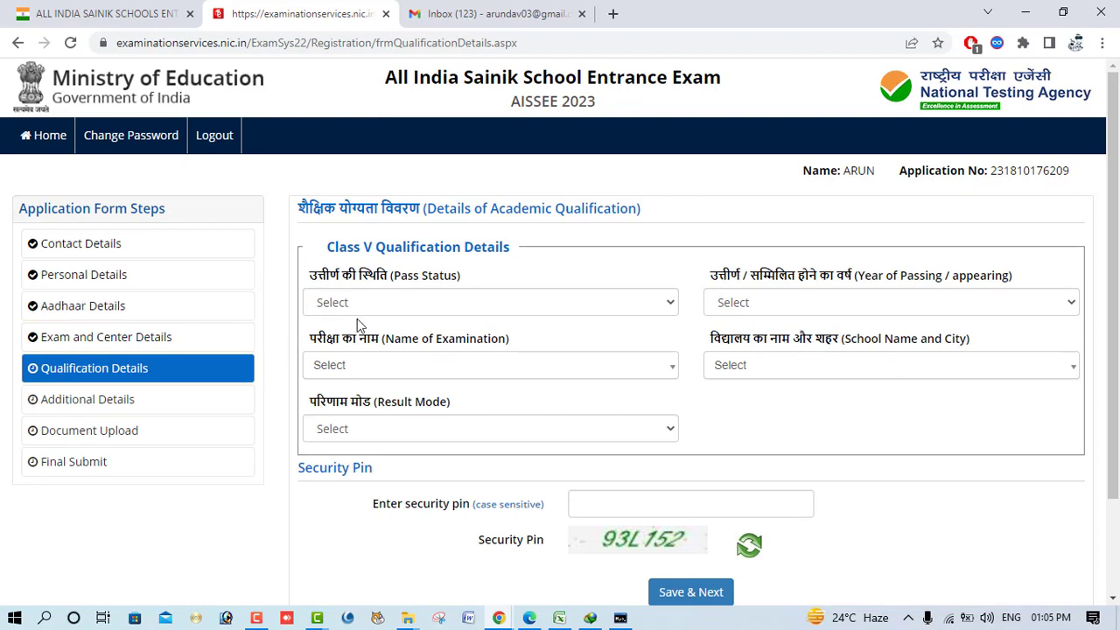
# - Set the Class V Pass Status to Not Applicable
pyautogui.click(391, 305)
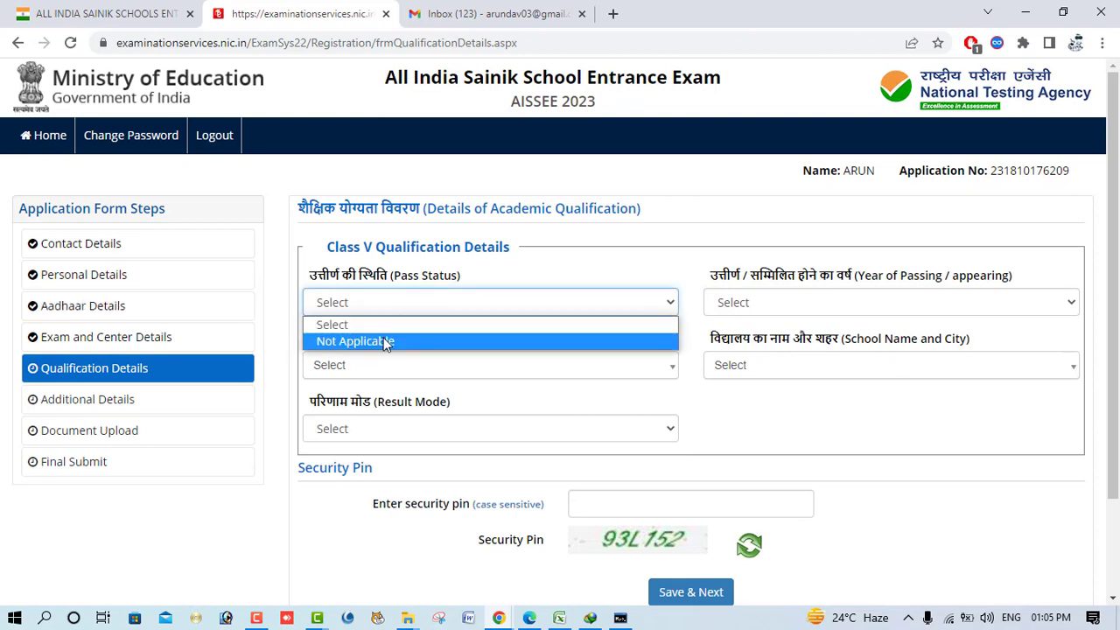
pyautogui.click(385, 339)
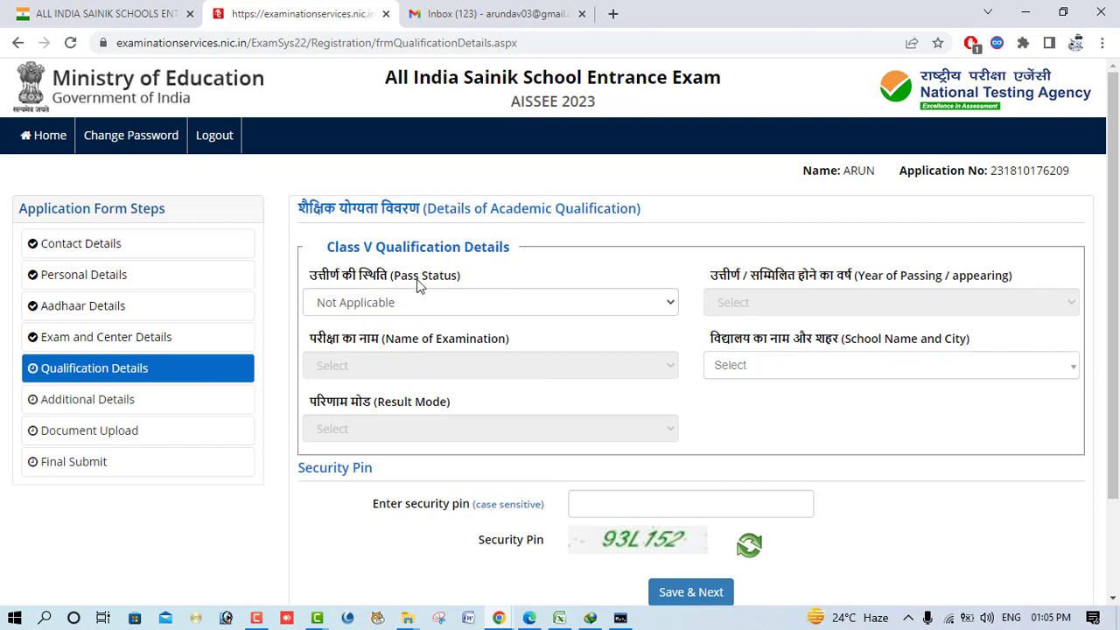
pyautogui.click(420, 308)
pyautogui.click(418, 309)
pyautogui.click(419, 312)
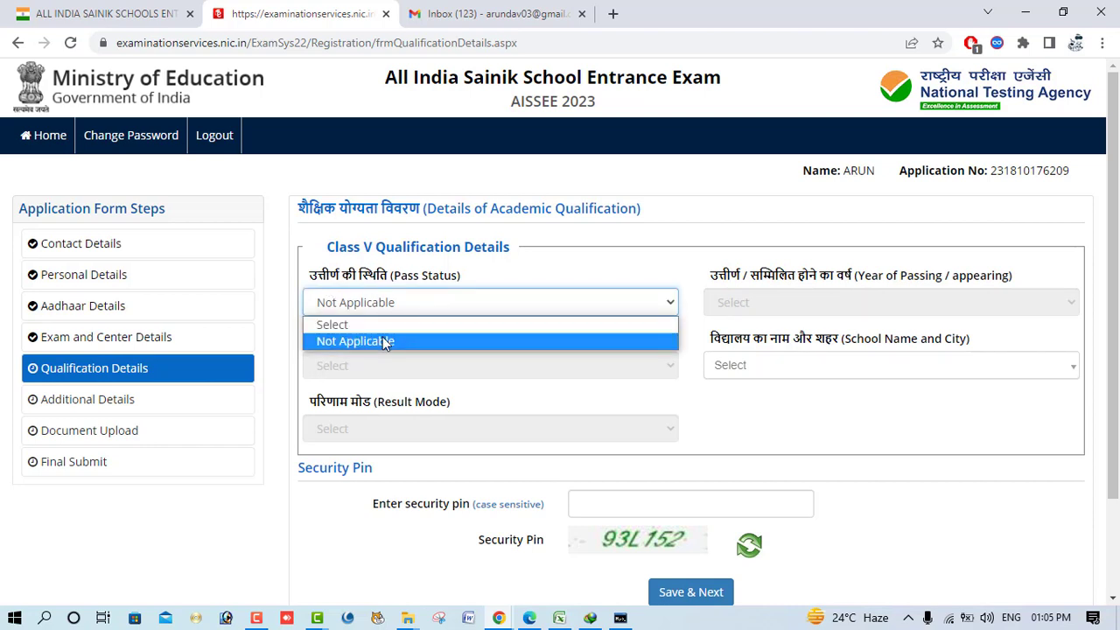
pyautogui.click(383, 342)
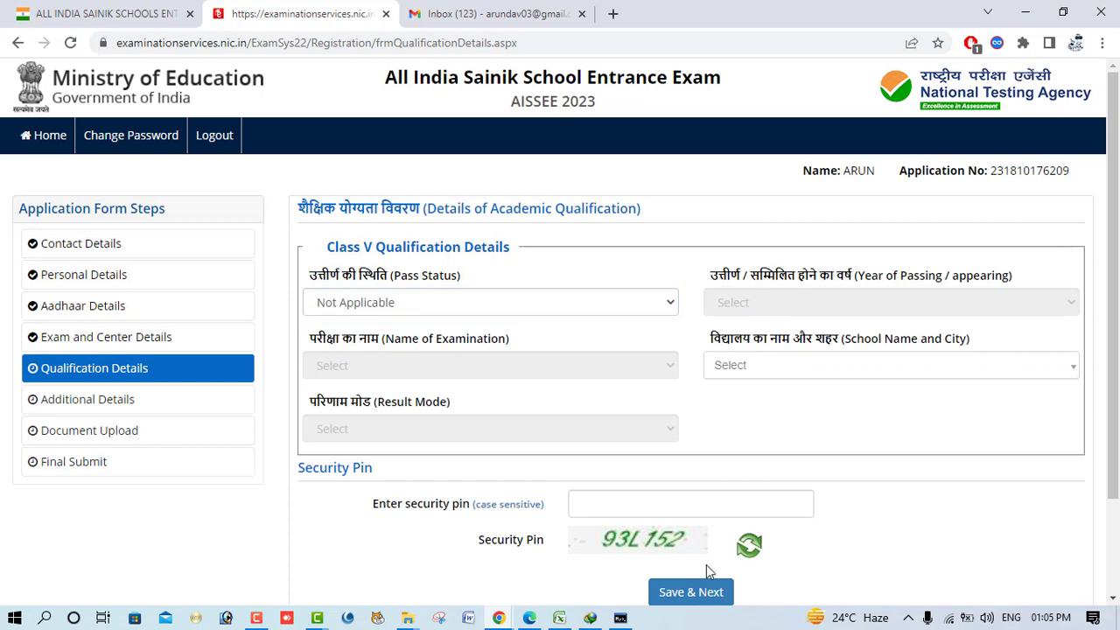
# - Enter the security pin and submit the Qualification Details section
pyautogui.click(613, 500)
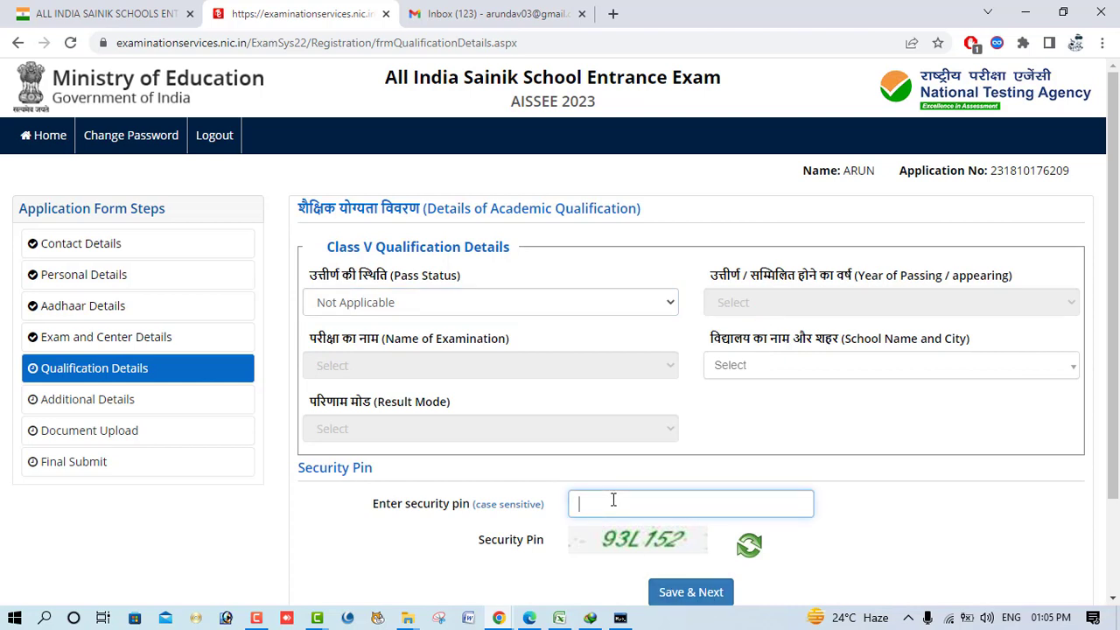
pyautogui.write('93L152')
pyautogui.click(681, 593)
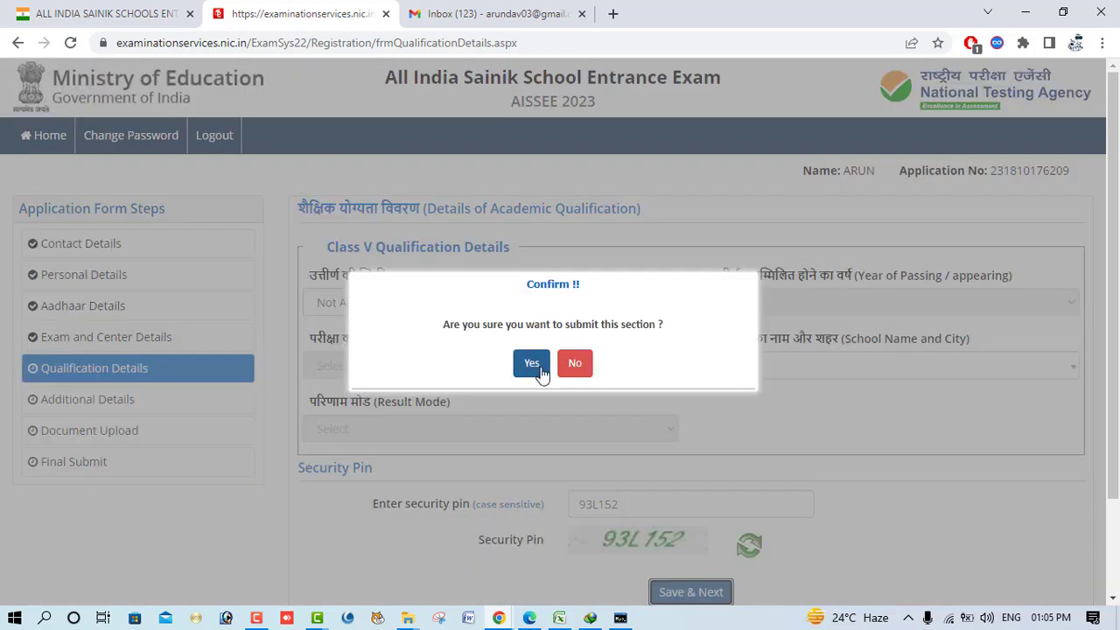
pyautogui.click(531, 362)
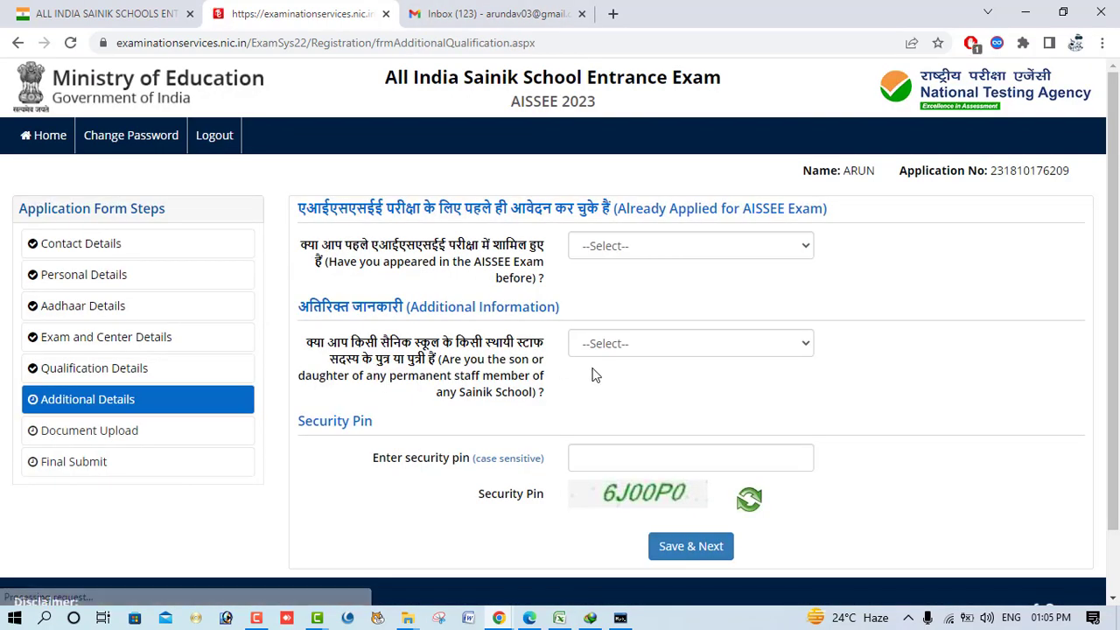
# - Answer No to both questions: appeared in AISSEE before and child of a staff member
pyautogui.click(641, 248)
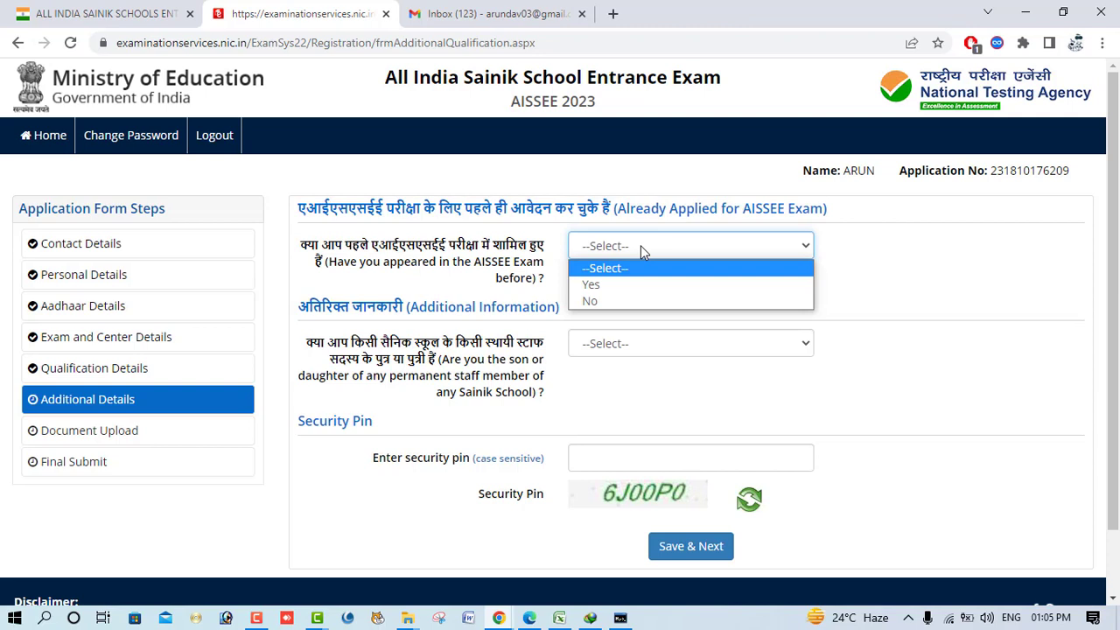
pyautogui.click(609, 287)
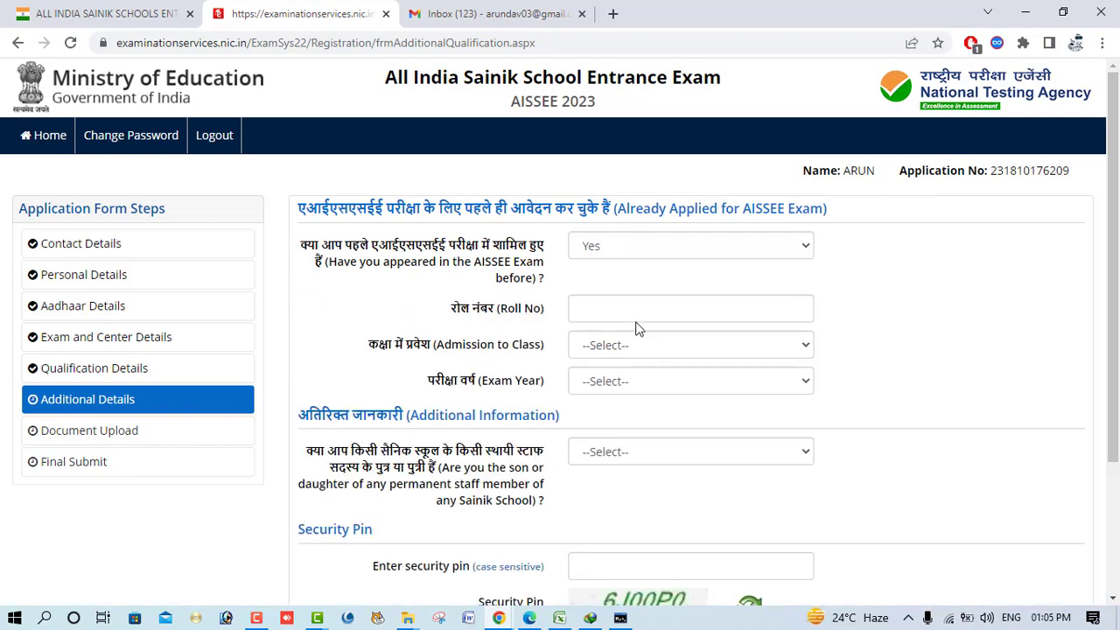
pyautogui.click(617, 245)
pyautogui.click(615, 302)
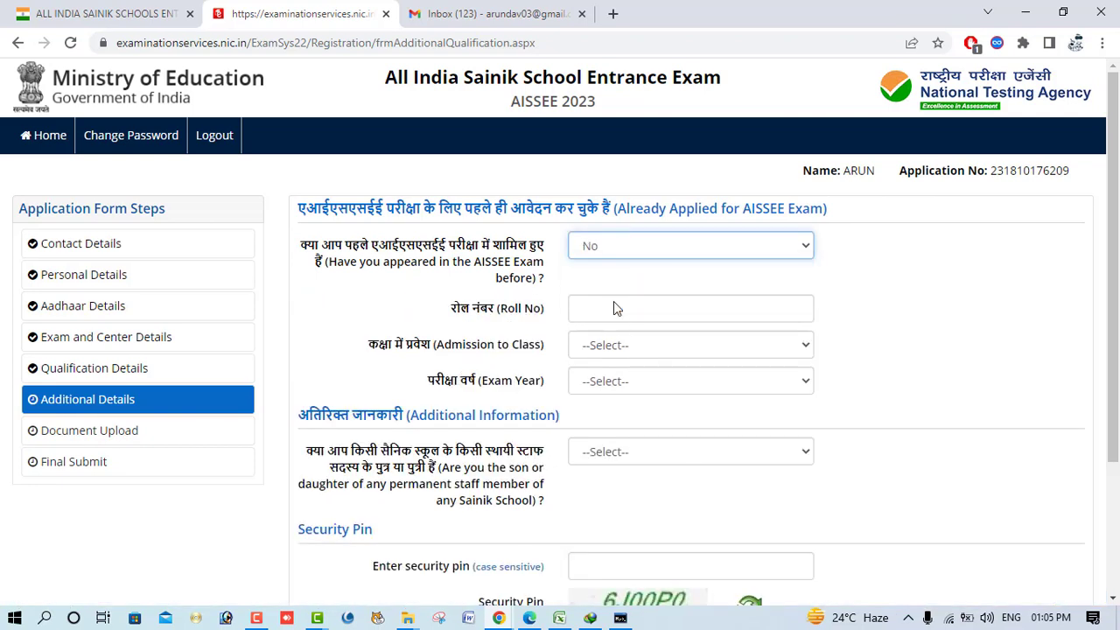
pyautogui.click(614, 343)
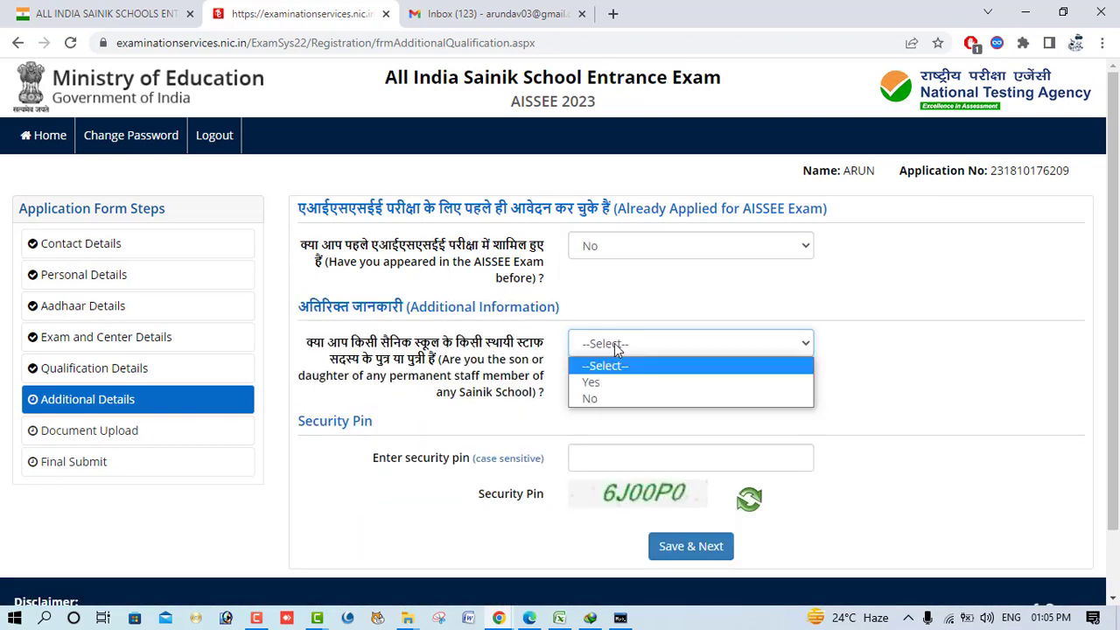
pyautogui.click(611, 395)
# - Enter the security pin, then Save & Next and confirm with Yes
pyautogui.click(640, 464)
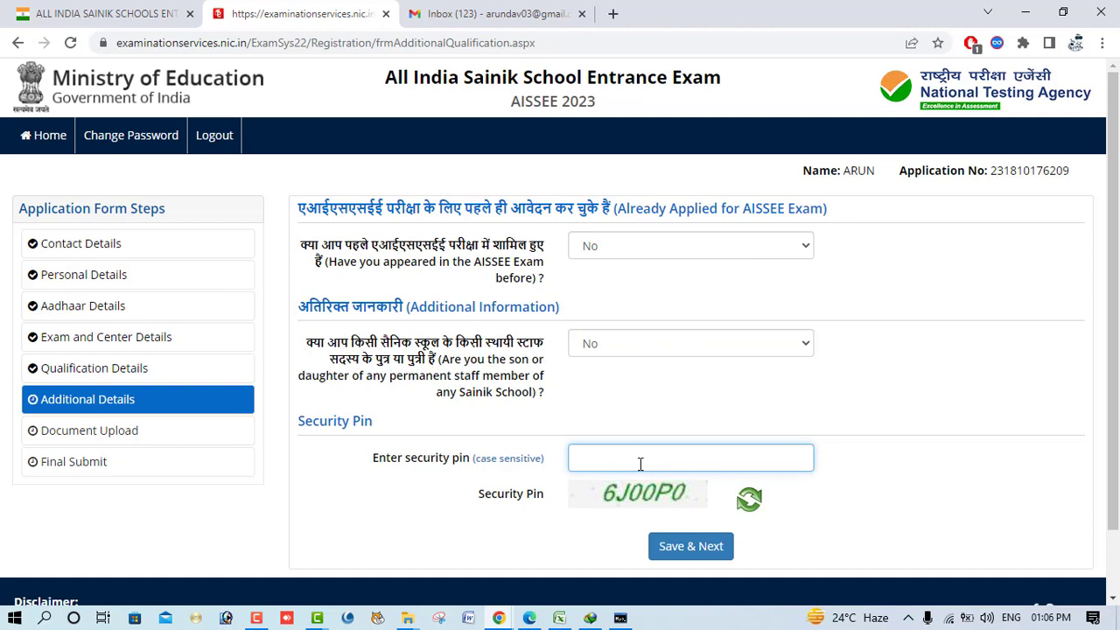
pyautogui.write('6J00')
pyautogui.press('BackSpace')
pyautogui.press('BackSpace')
pyautogui.write('P0')
pyautogui.click(682, 546)
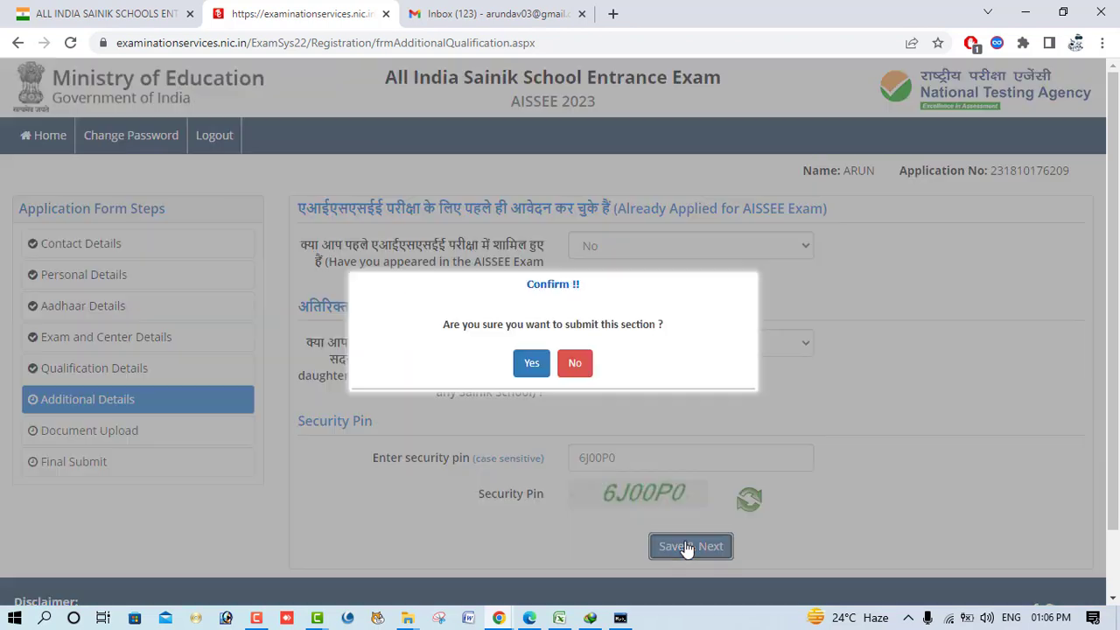
pyautogui.click(531, 364)
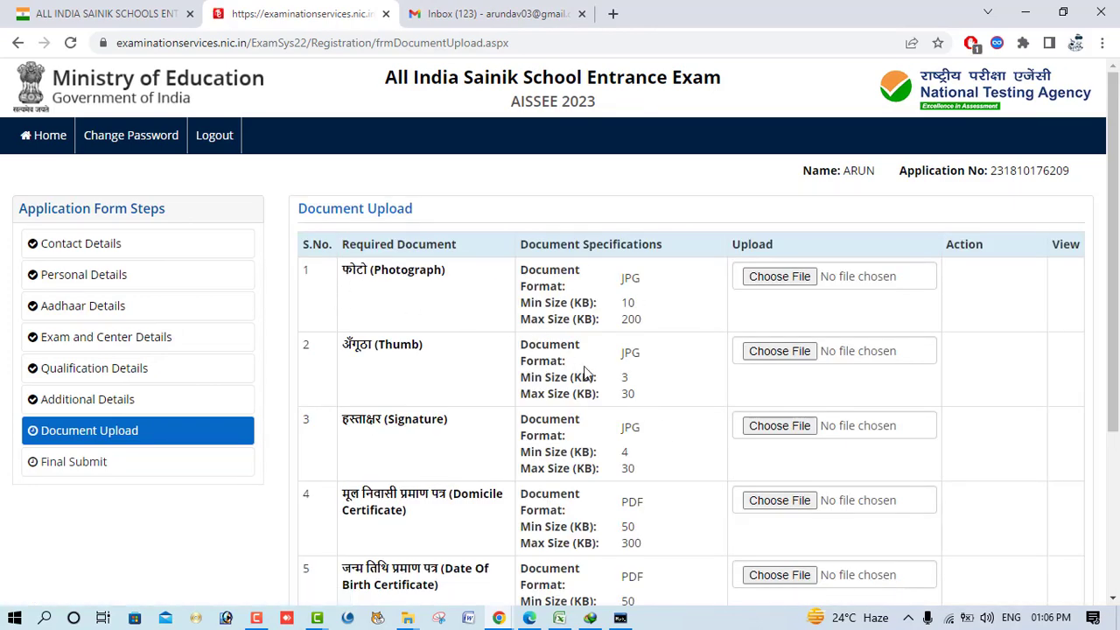
# - Review the Document Upload table, noting the Date Of Birth Certificate size limits
pyautogui.scroll(-1, 584, 369)
pyautogui.scroll(-1, 464, 420)
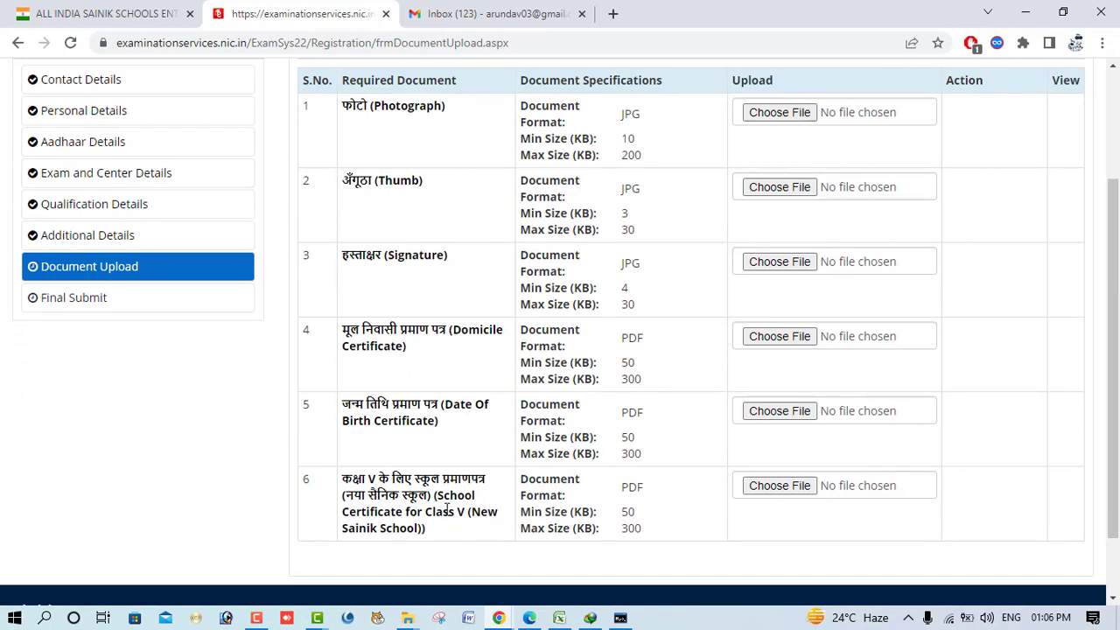
pyautogui.scroll(2, 700, 482)
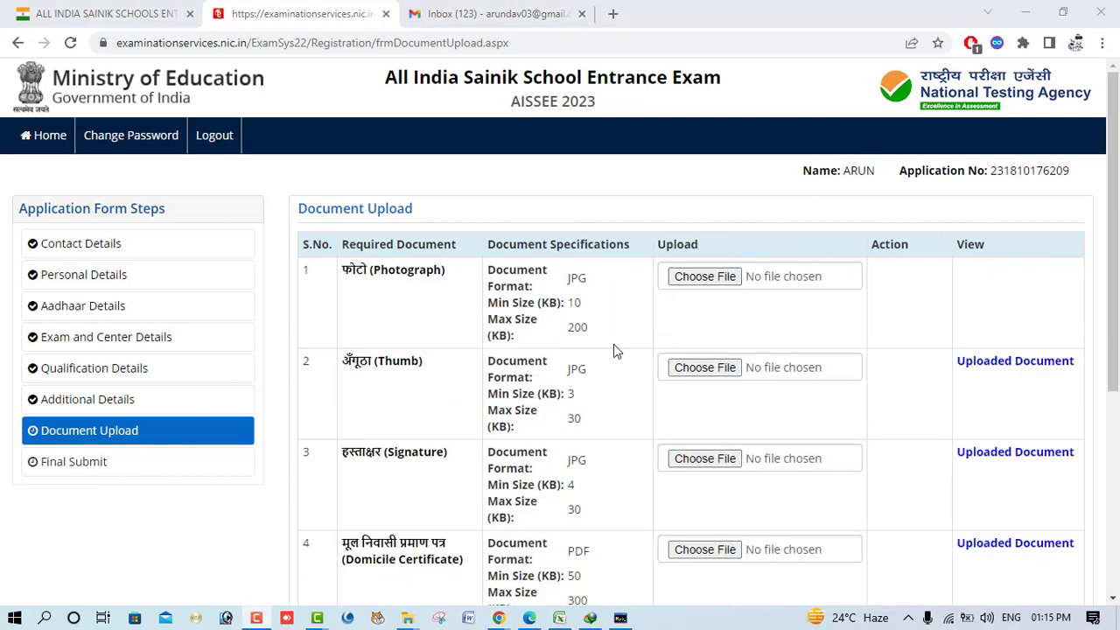
pyautogui.scroll(-5, 613, 346)
pyautogui.scroll(3, 967, 394)
pyautogui.scroll(-1, 968, 394)
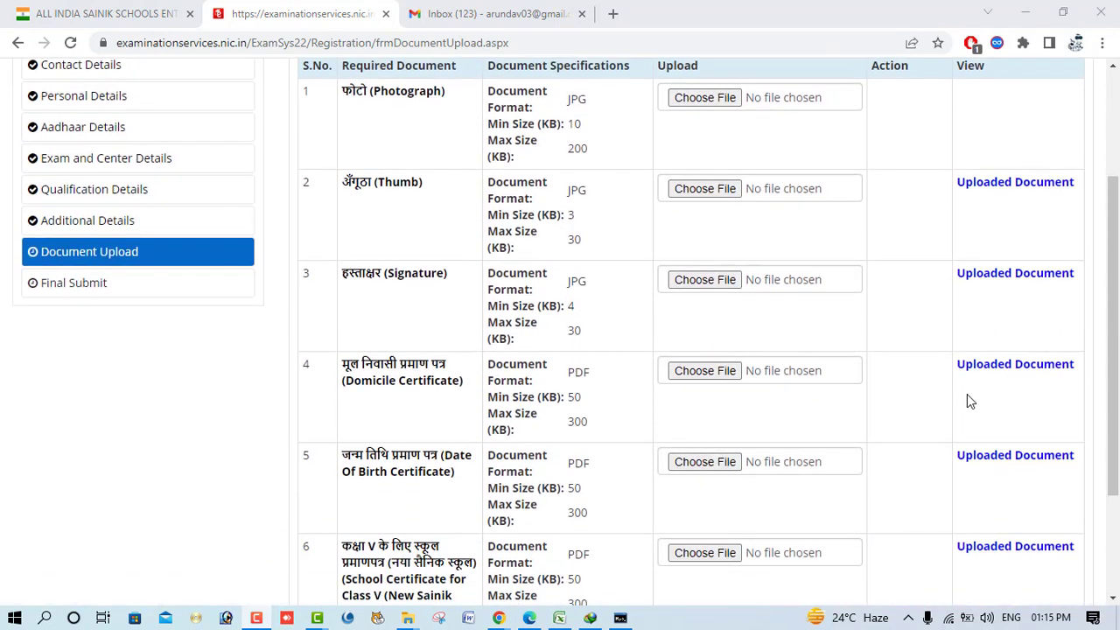
pyautogui.scroll(-3, 458, 476)
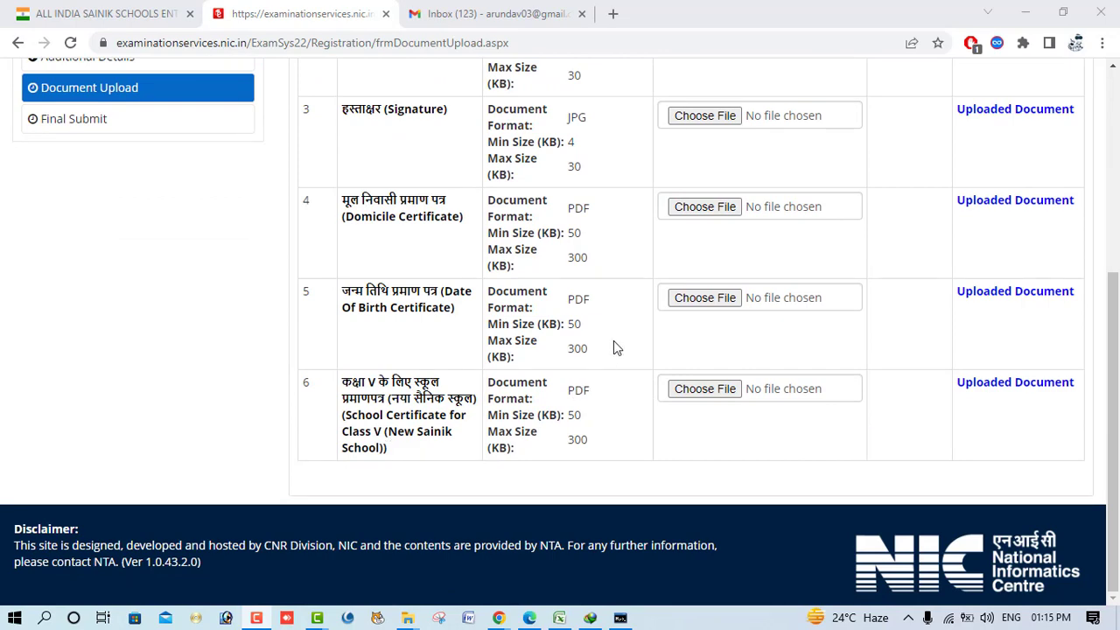
pyautogui.moveTo(571, 324); pyautogui.dragTo(615, 366)
pyautogui.scroll(6, 625, 359)
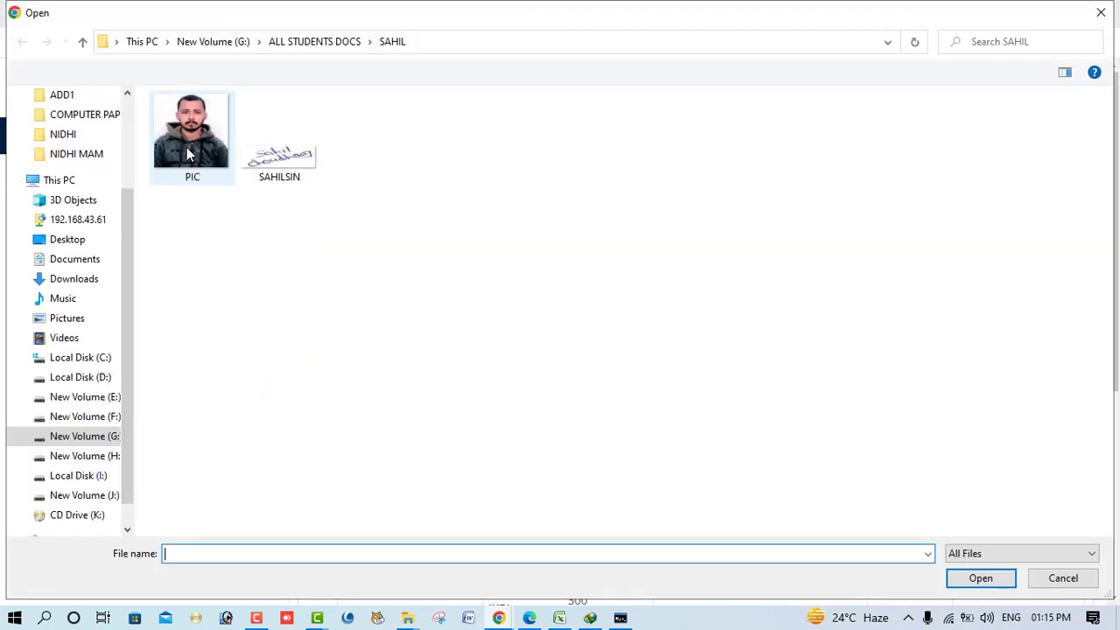
pyautogui.doubleClick(187, 150)
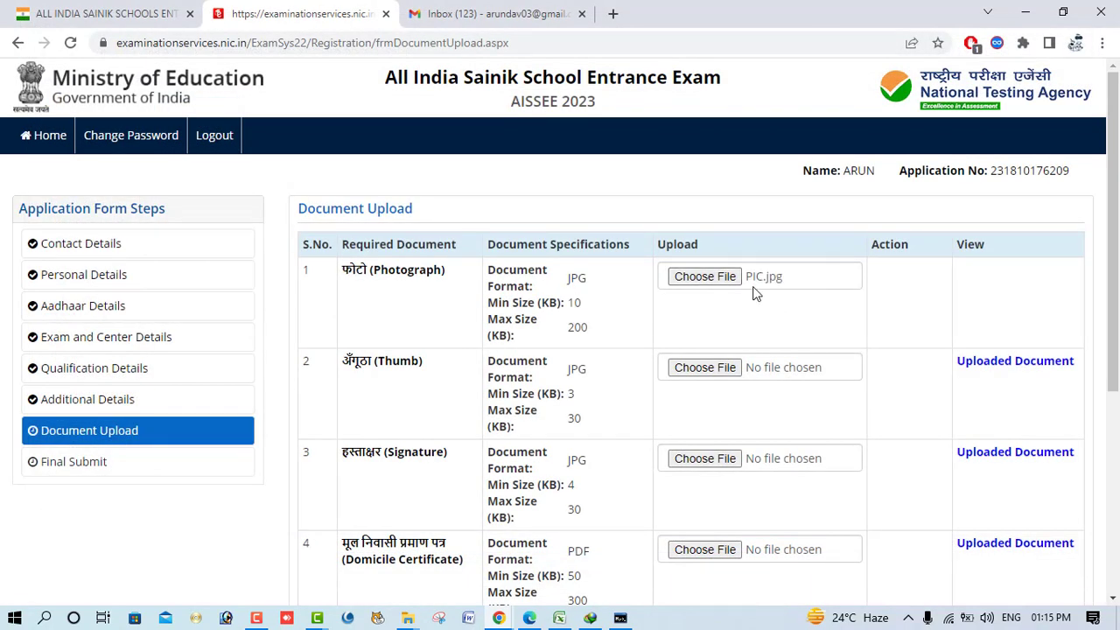
pyautogui.scroll(-5, 575, 268)
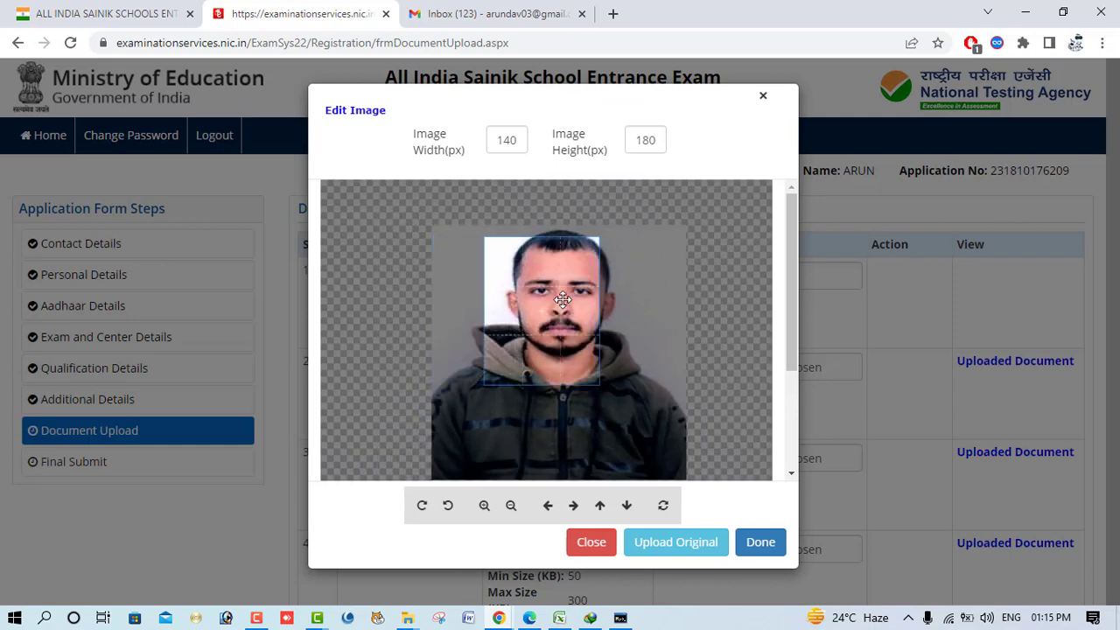
pyautogui.scroll(-3, 574, 287)
pyautogui.scroll(-1, 574, 291)
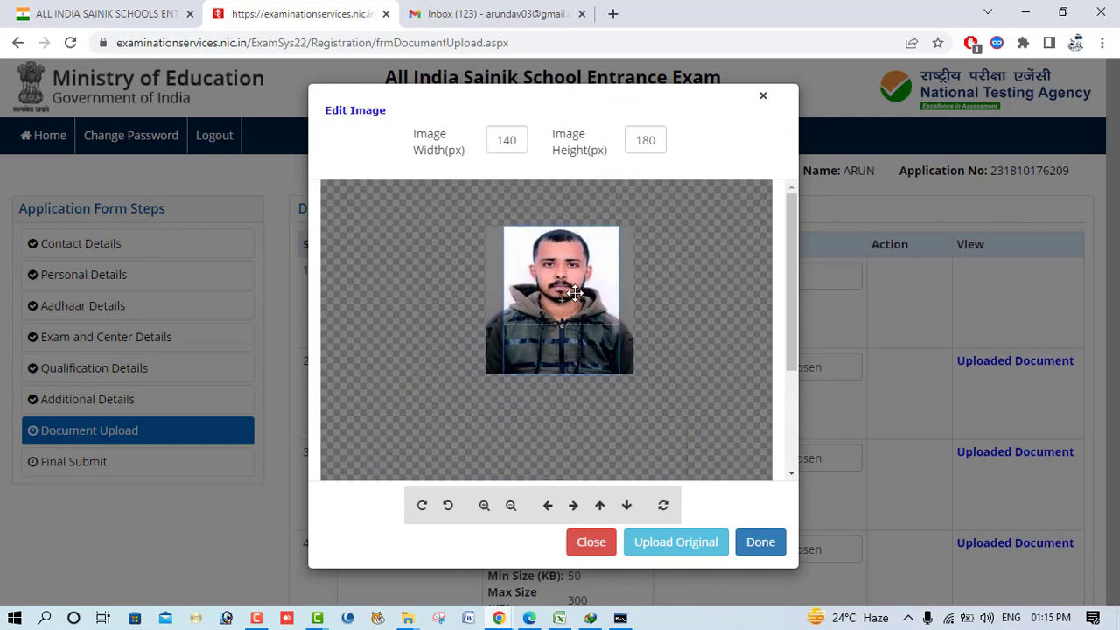
pyautogui.click(766, 543)
pyautogui.click(889, 273)
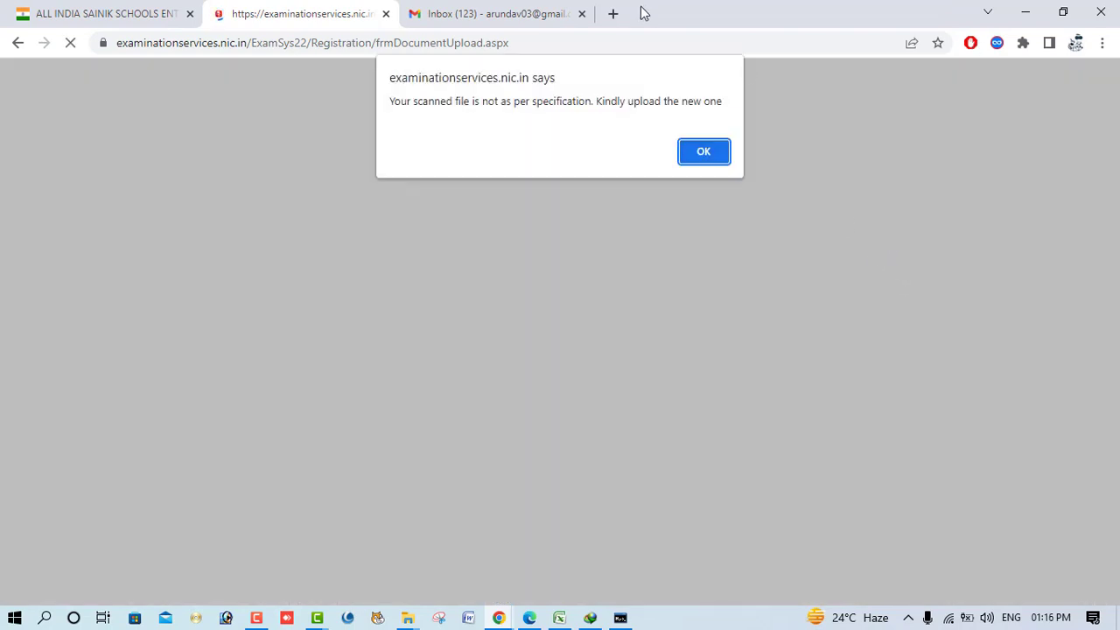
pyautogui.press('super+Down')
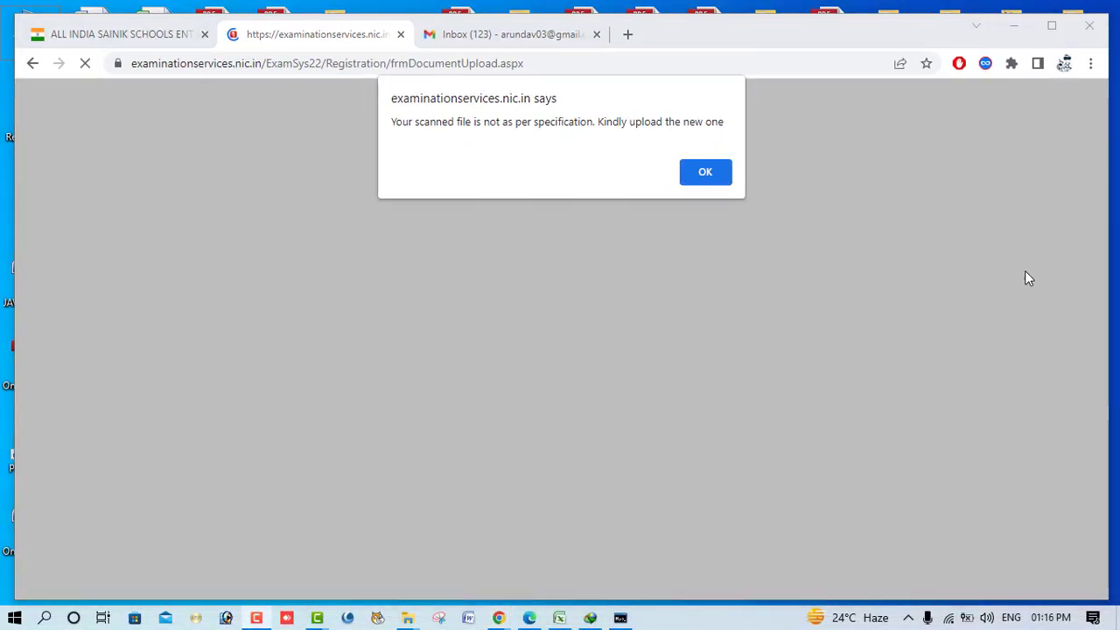
pyautogui.click(1054, 30)
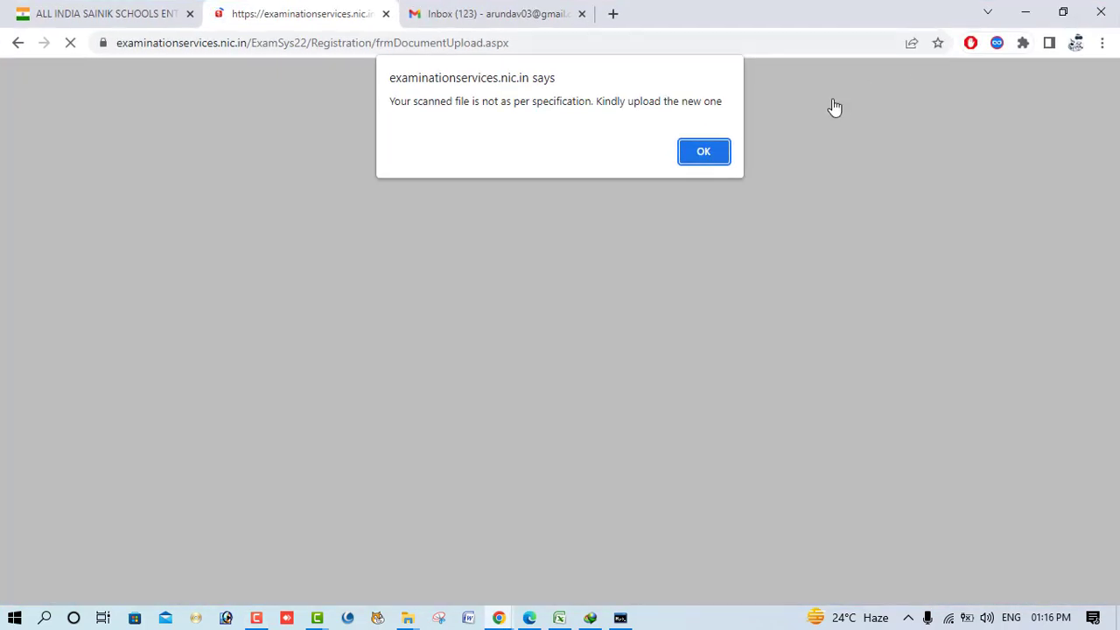
pyautogui.click(704, 152)
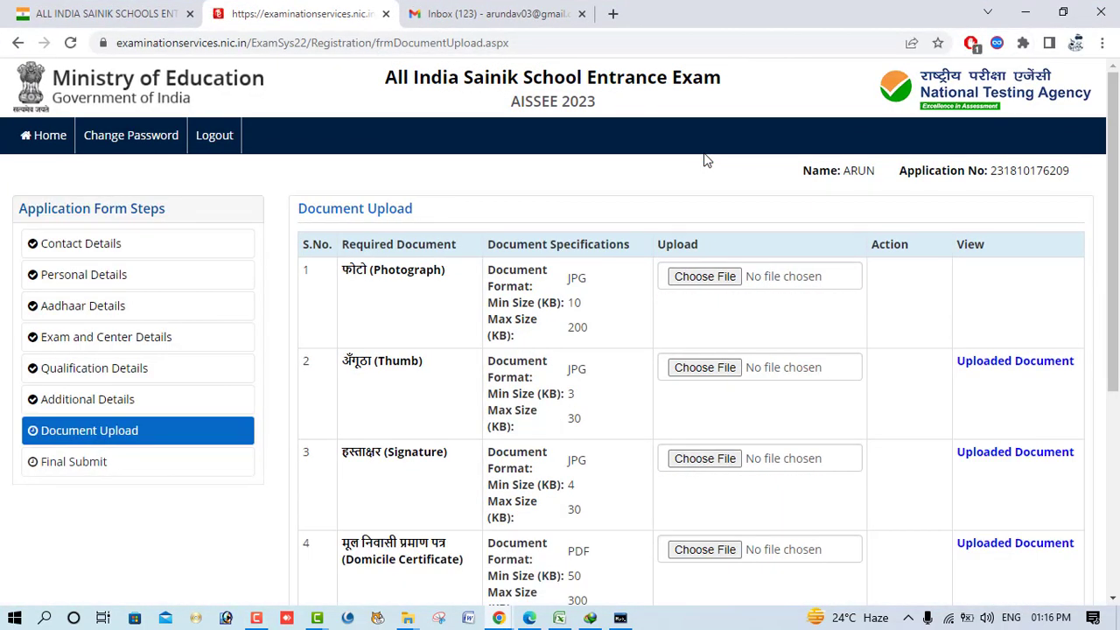